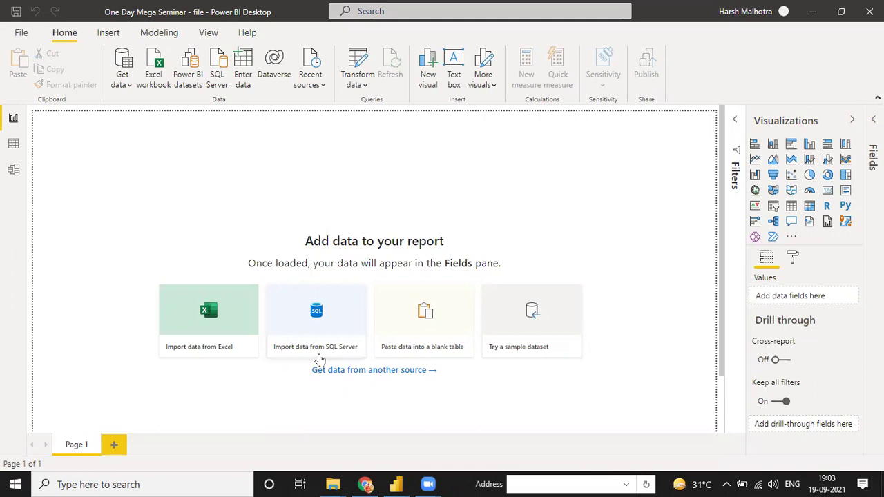
Switch to File Explorer and open the E Commerce Business folder inside One Day Seminar > 19.09.2021.
mouse_move(334, 483)
click(364, 437)
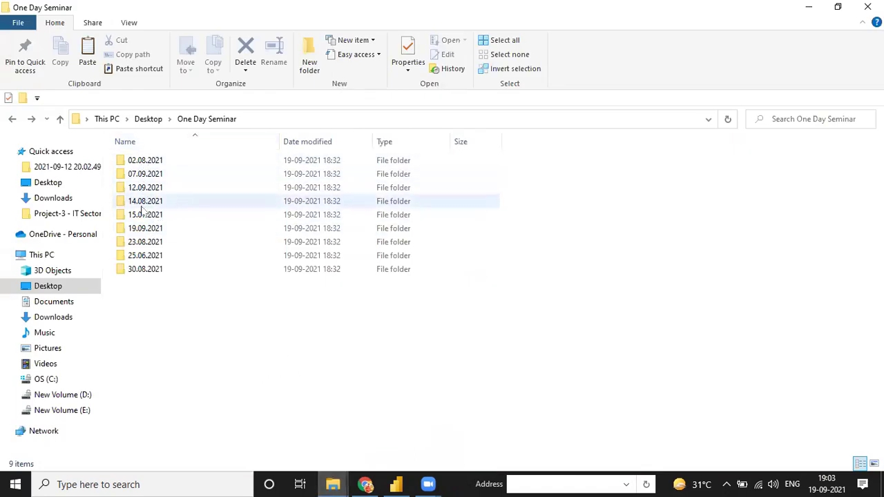
double_click(159, 232)
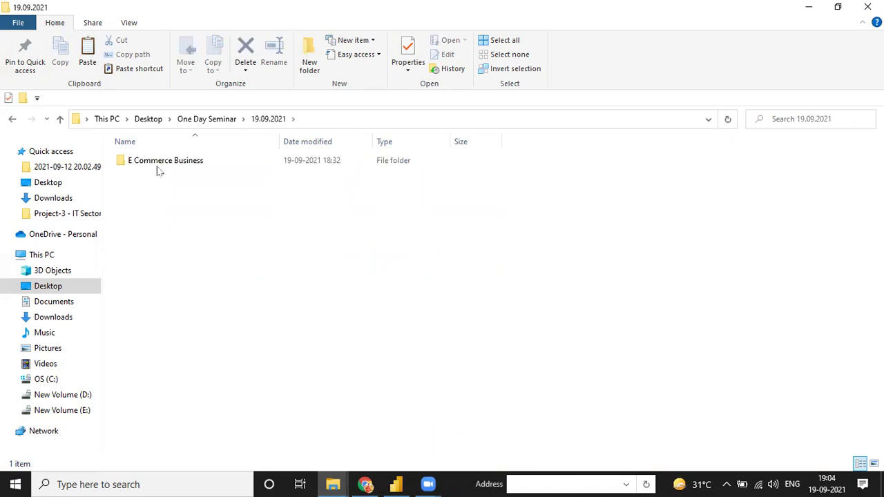
double_click(160, 166)
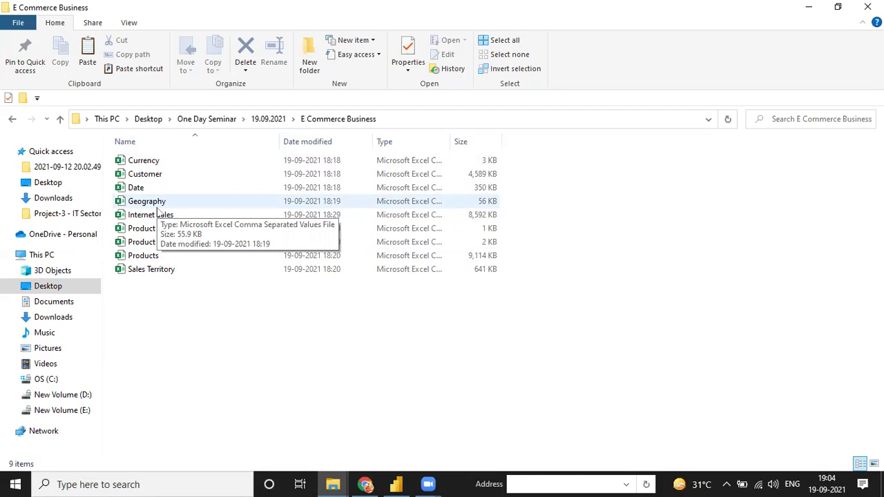
Open the Currency file from the E Commerce Business folder in Excel.
click(169, 167)
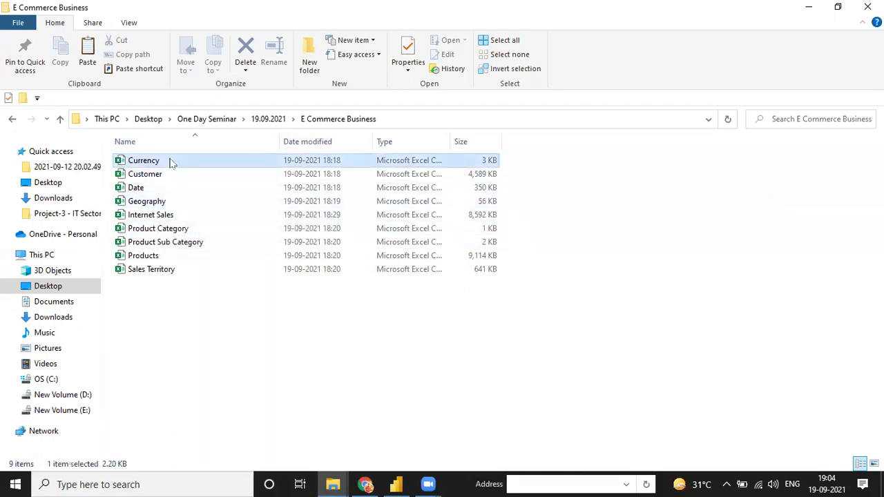
click(162, 166)
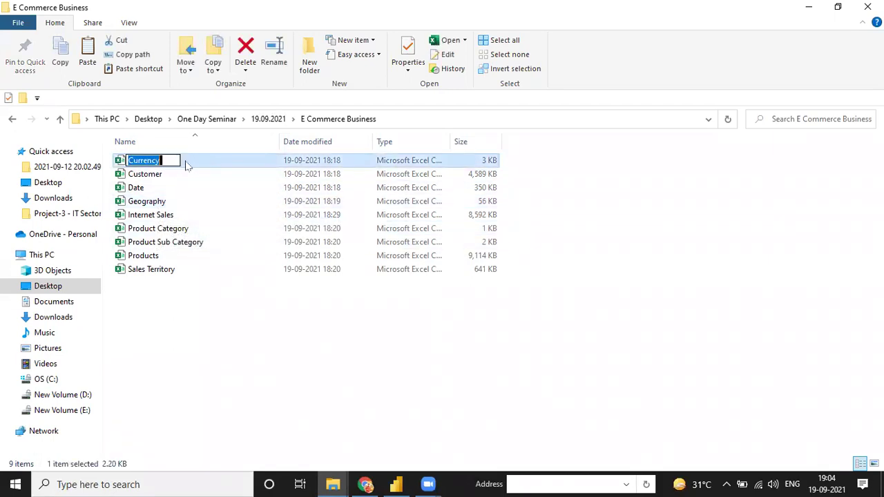
click(160, 178)
double_click(172, 161)
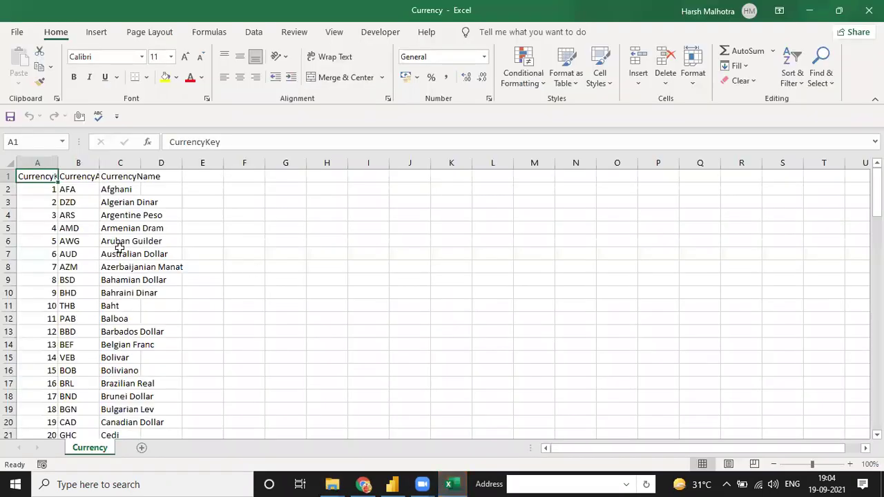
Fit the widths of all columns in the Currency sheet to their contents.
click(118, 253)
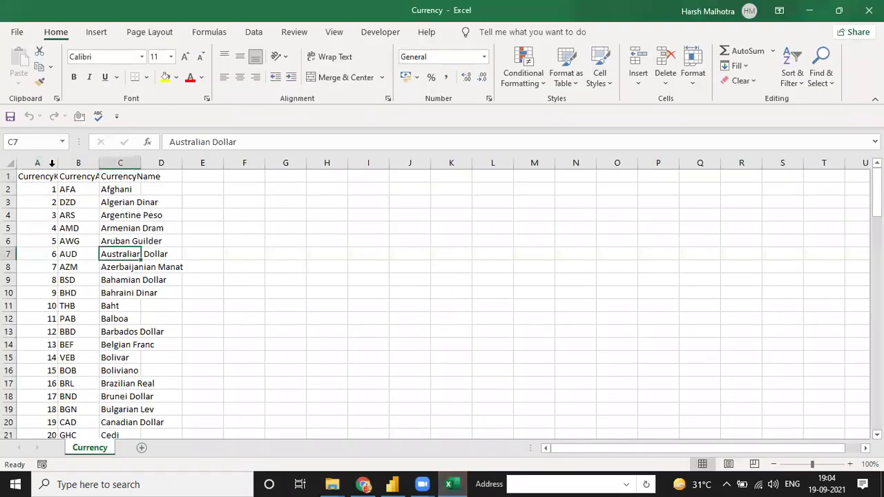
click(9, 169)
double_click(58, 163)
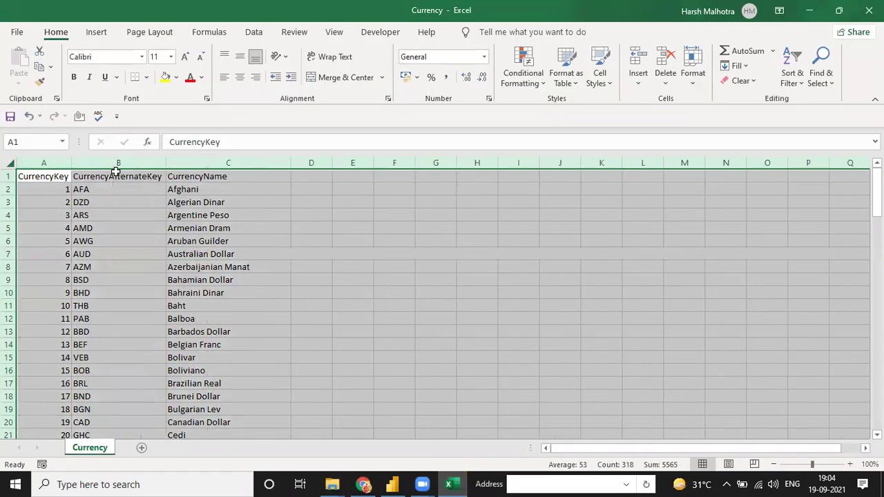
click(112, 174)
click(103, 192)
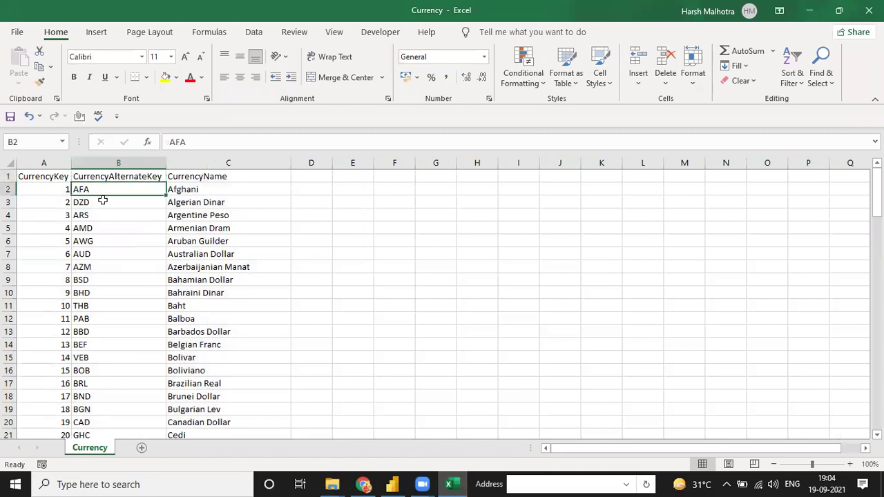
Look through the currency records down to the last row, and close the file without saving changes.
scroll(110, 276, down, 14)
scroll(118, 331, up, 14)
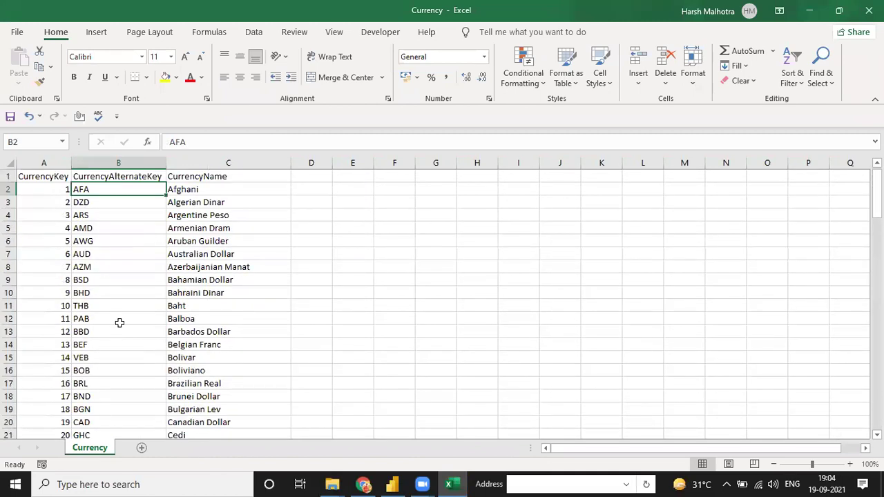
click(193, 183)
scroll(201, 287, down, 20)
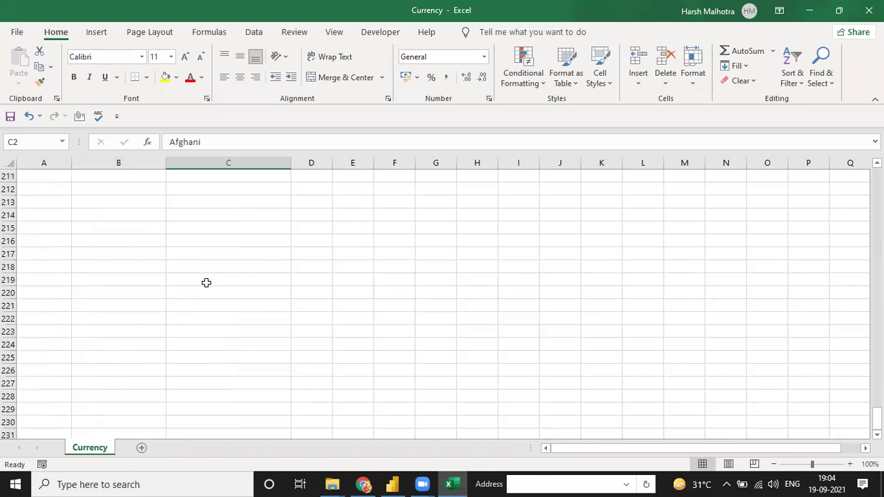
scroll(201, 292, up, 20)
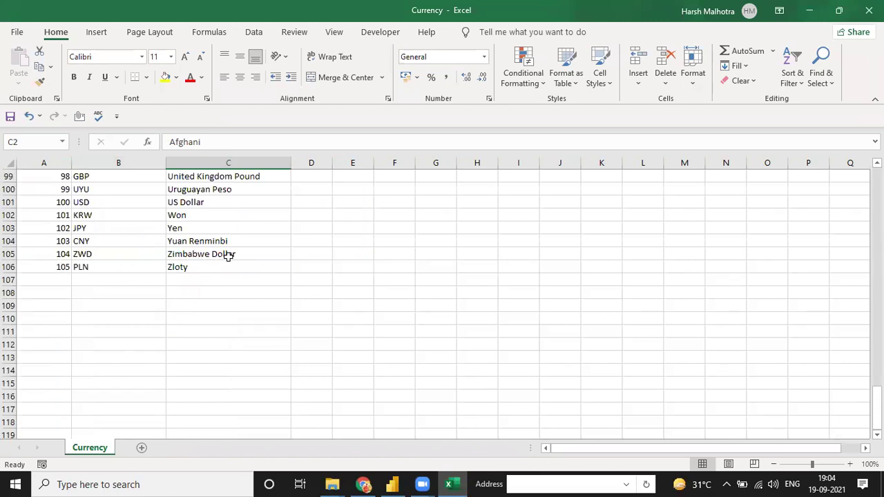
scroll(228, 257, up, 20)
click(861, 11)
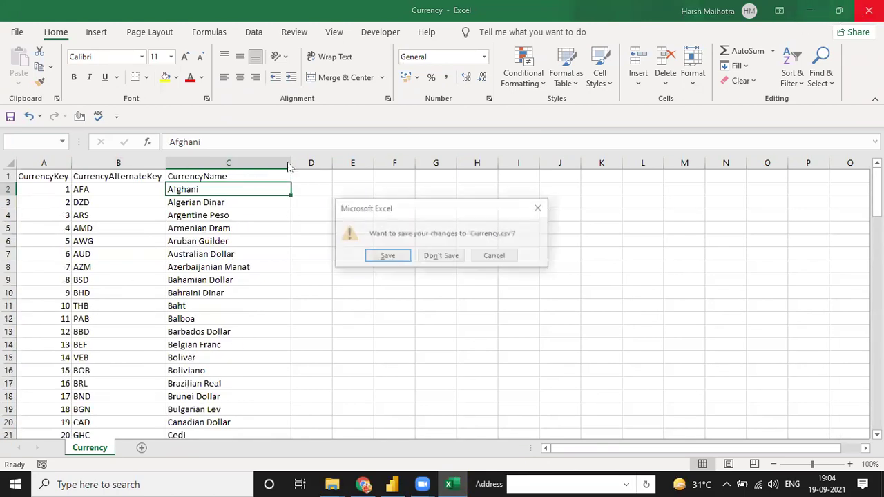
click(460, 257)
Review the other source files in the E Commerce Business folder, from Customer through Products.
mouse_move(333, 484)
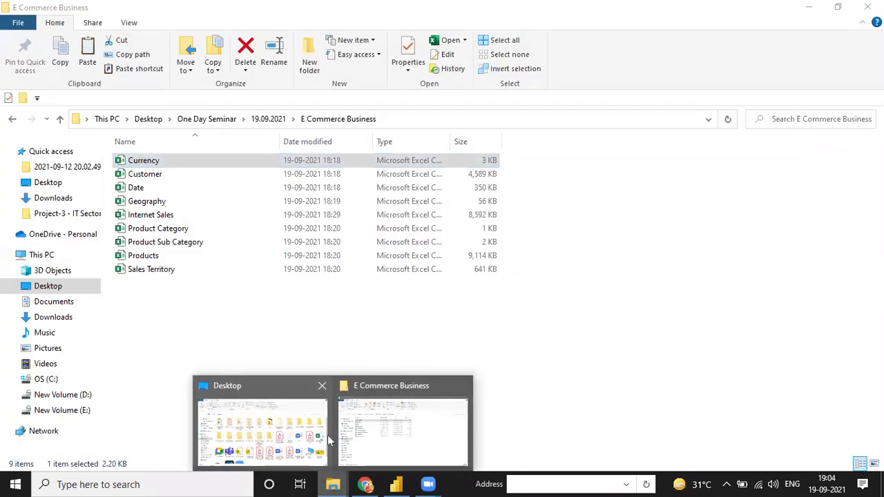
click(163, 175)
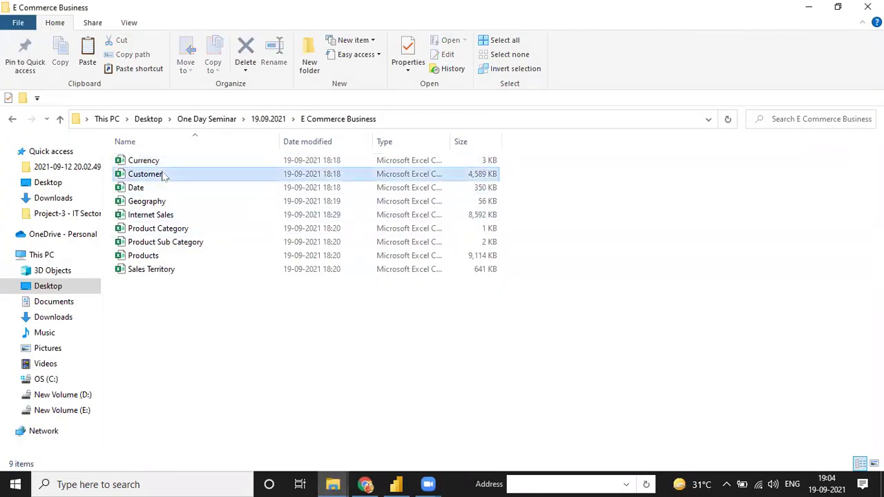
click(157, 188)
click(161, 202)
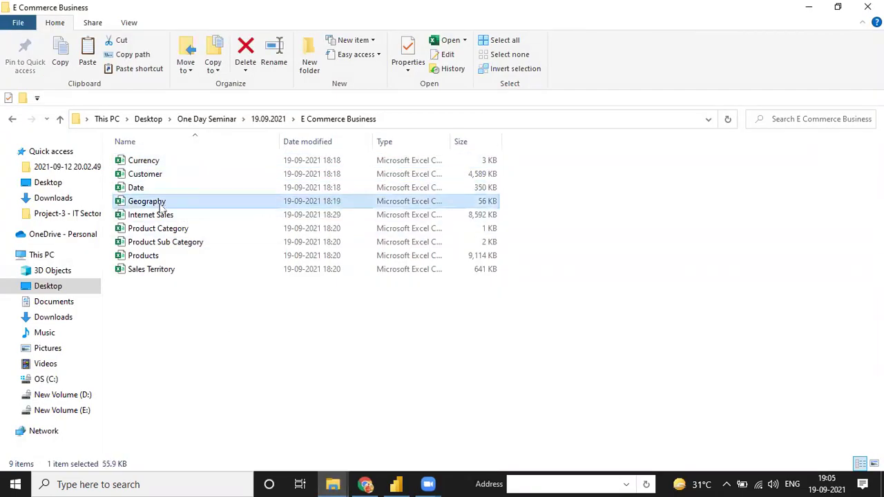
click(163, 217)
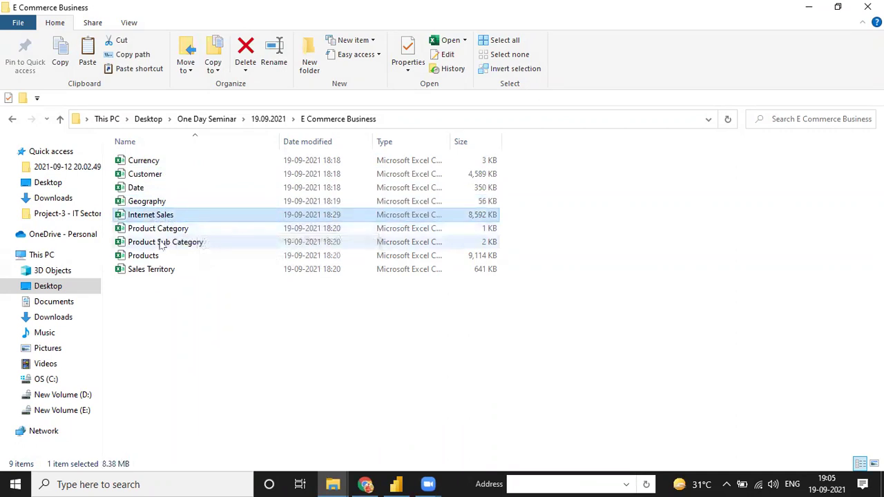
click(172, 242)
click(148, 255)
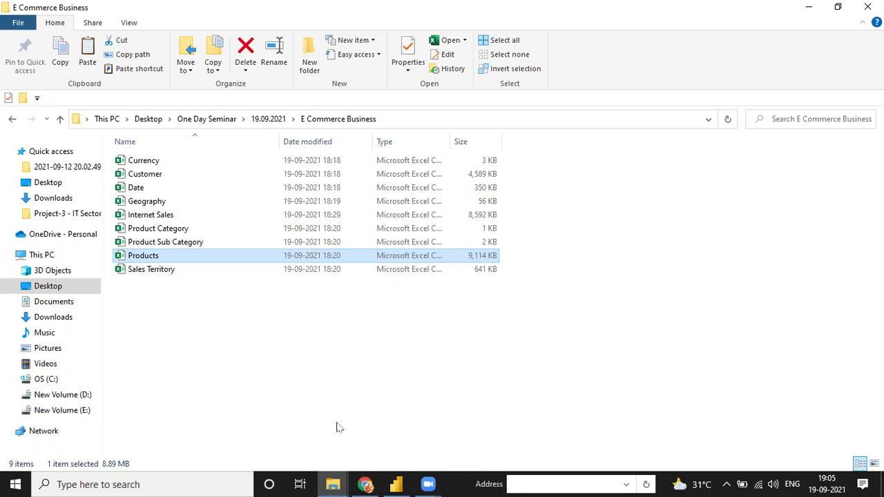
Switch to Power BI Desktop and inspect the Data view, including its Fields pane.
click(396, 485)
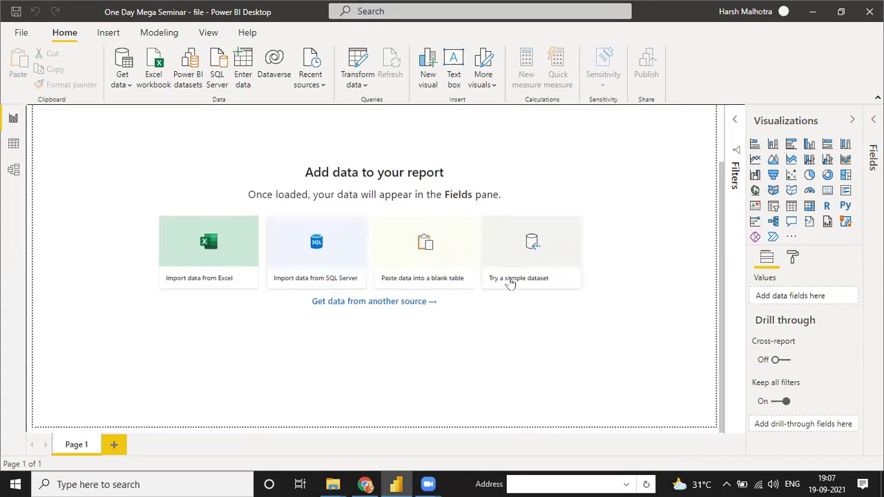
click(13, 143)
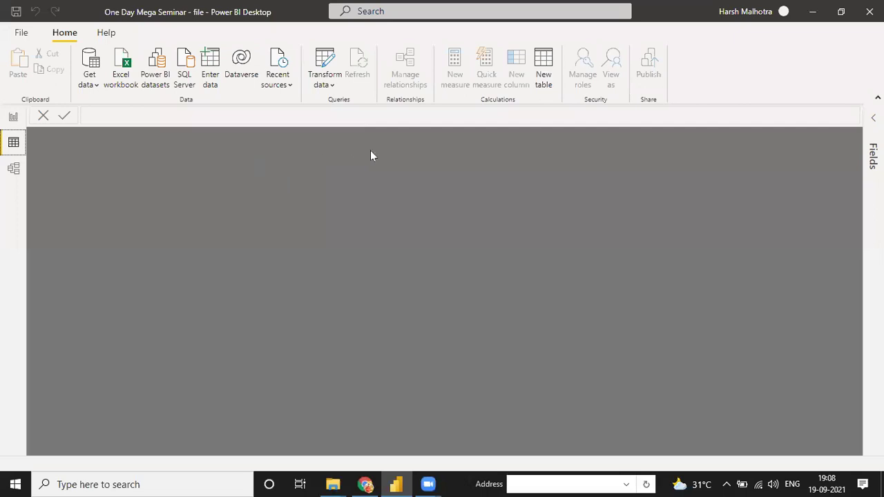
click(872, 155)
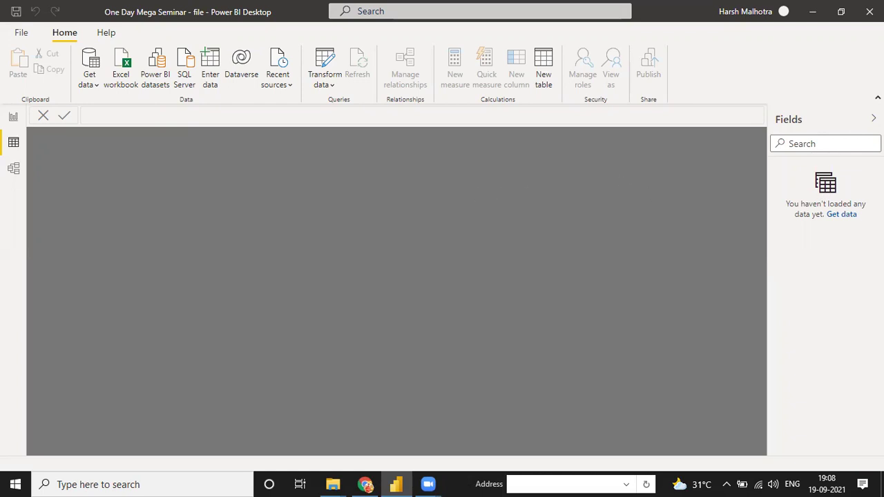
click(874, 118)
Show the Model view and collapse its Properties and Fields panes.
click(14, 169)
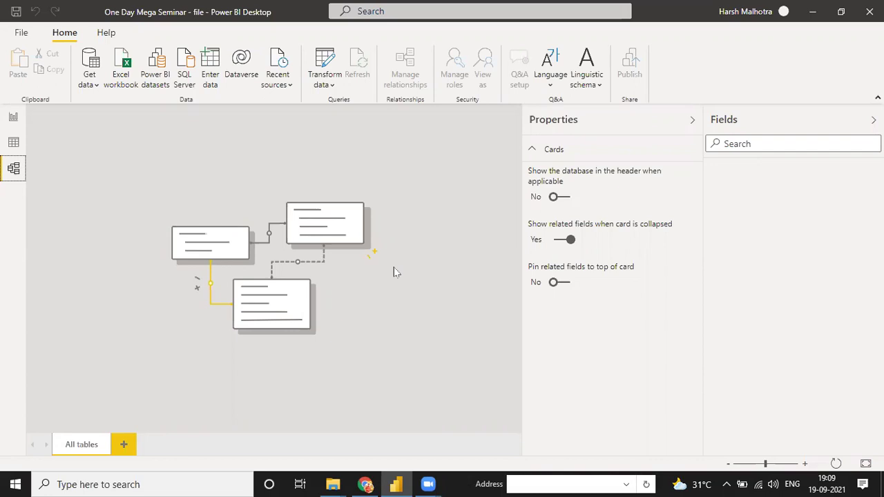
click(692, 121)
click(874, 120)
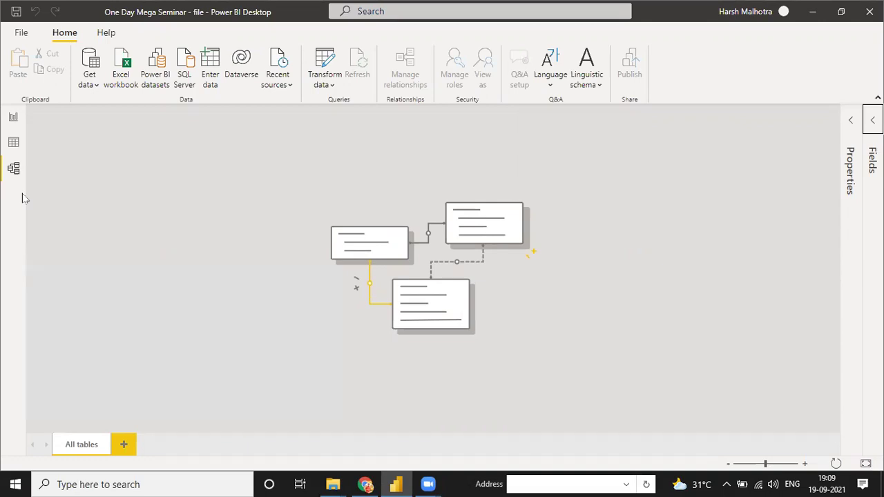
Return to the Report view and examine the common data sources and the full Get Data connector list without connecting.
click(14, 119)
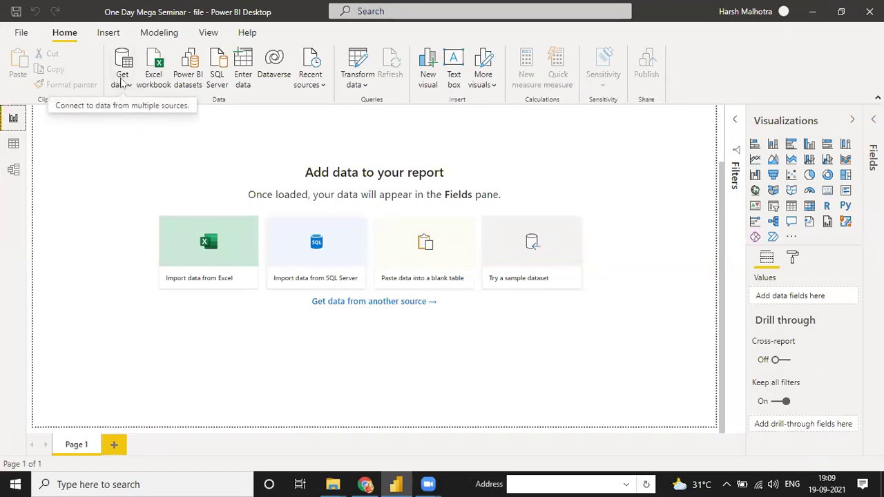
click(122, 81)
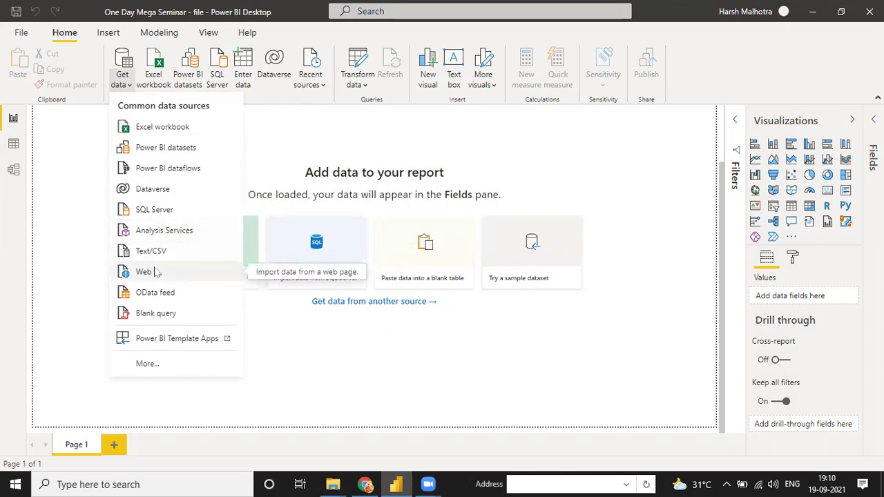
click(146, 364)
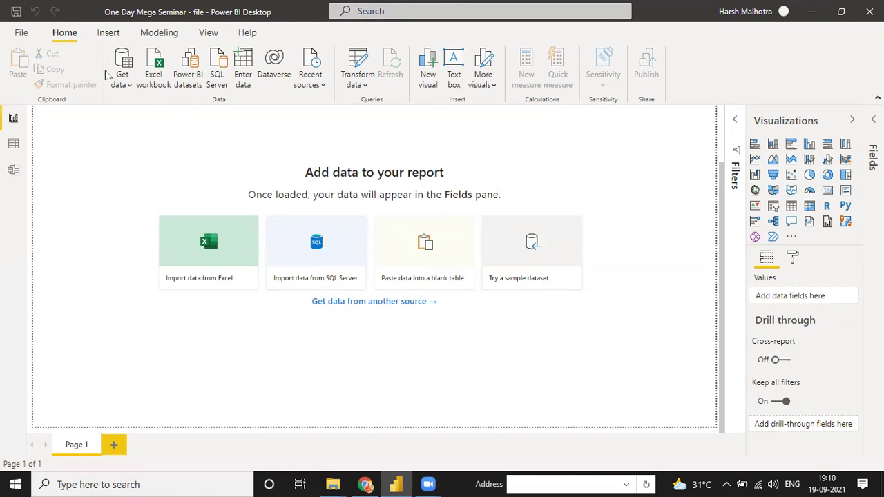
click(122, 81)
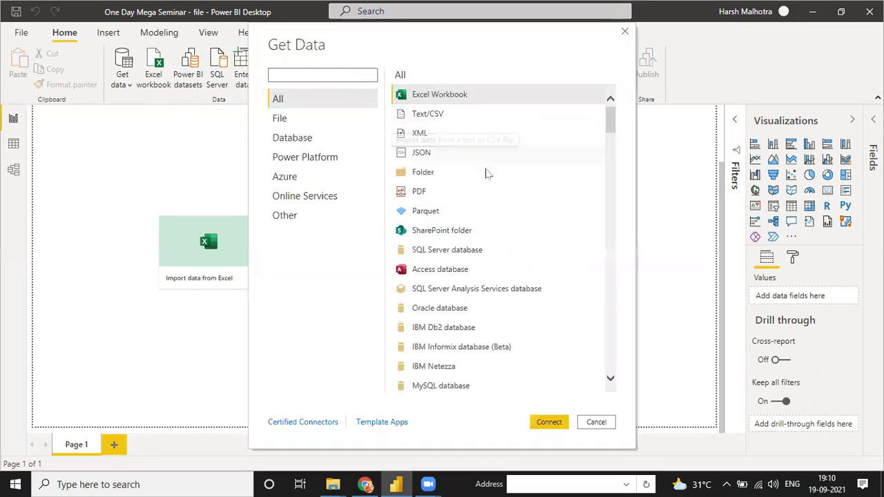
scroll(507, 211, down, 15)
scroll(517, 227, down, 5)
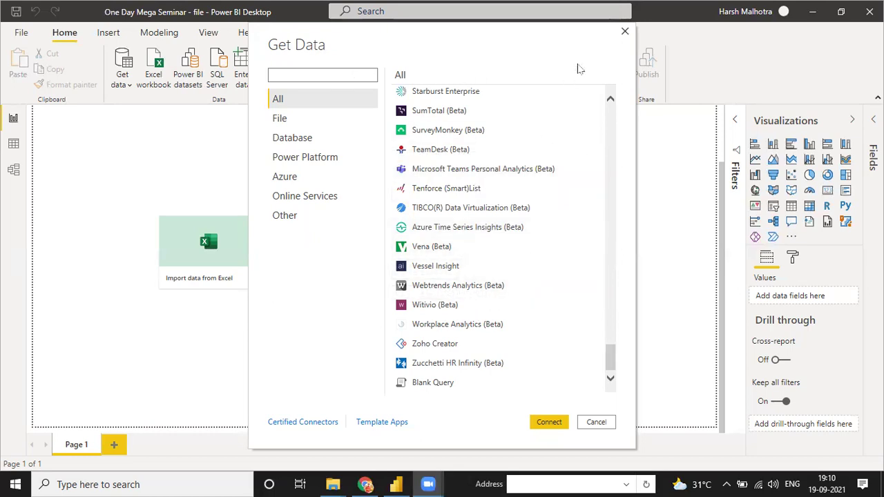
key(Escape)
click(115, 81)
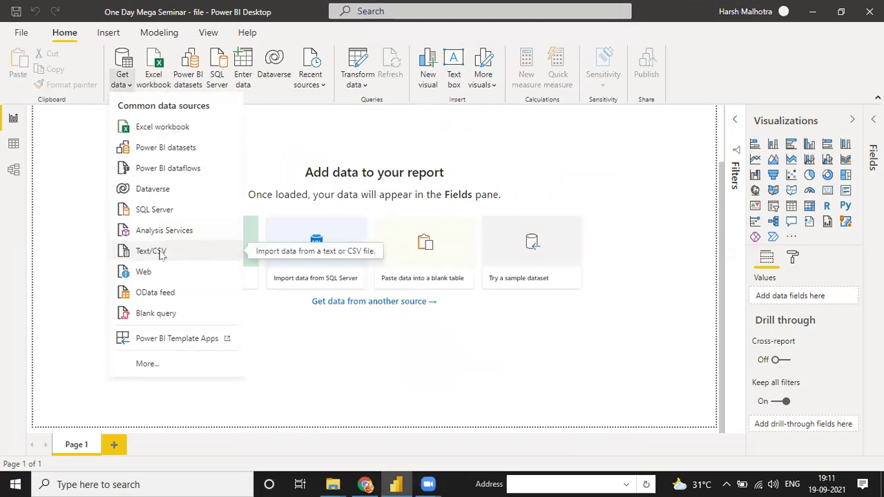
click(338, 138)
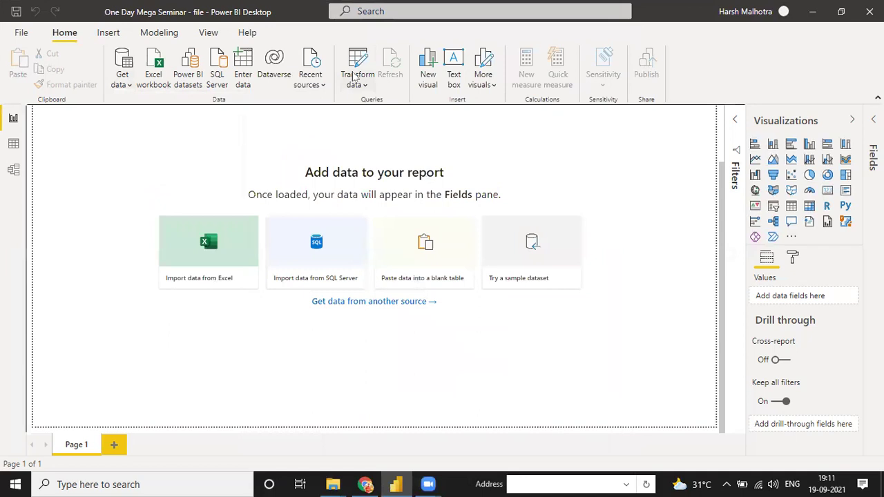
Open the Power Query Editor and start adding a new Text/CSV source.
click(355, 79)
click(366, 105)
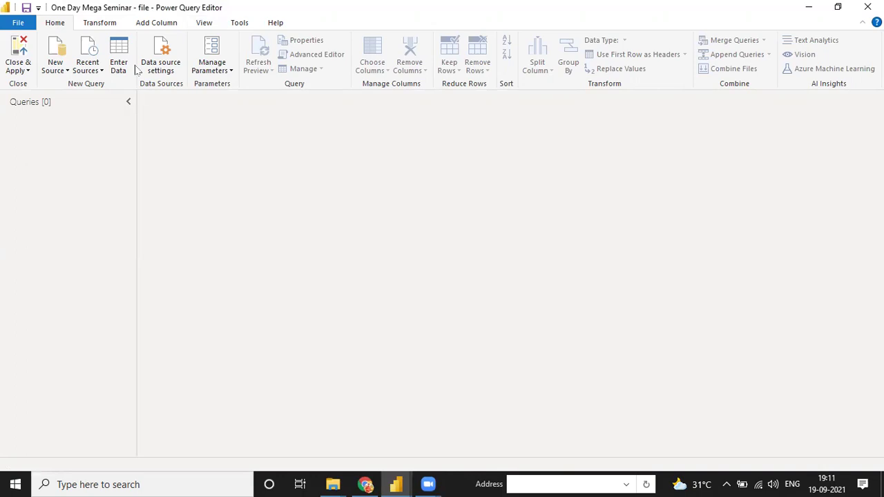
click(54, 69)
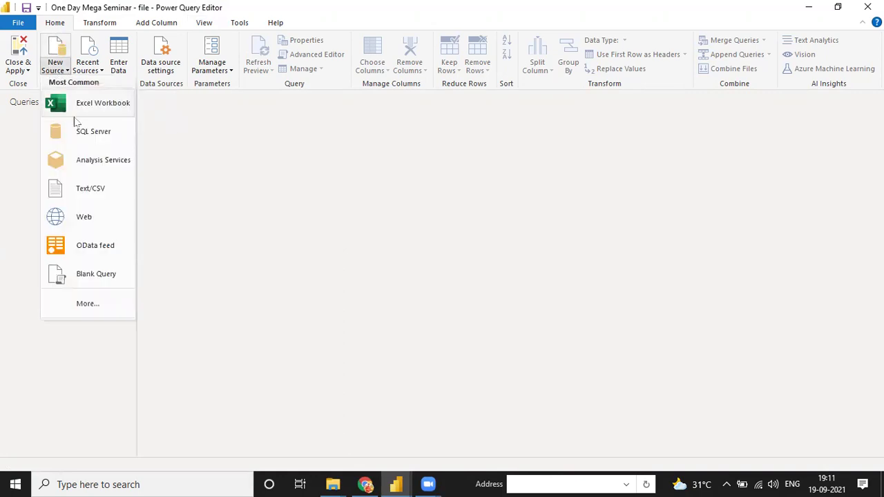
click(79, 190)
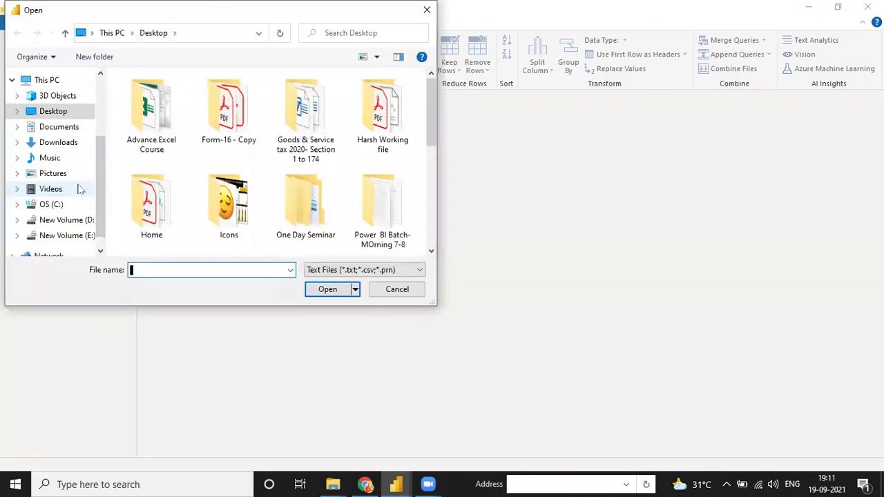
Open the Currency file from Desktop > One Day Seminar > 19.09.2021 > E Commerce Business as the new source.
click(55, 113)
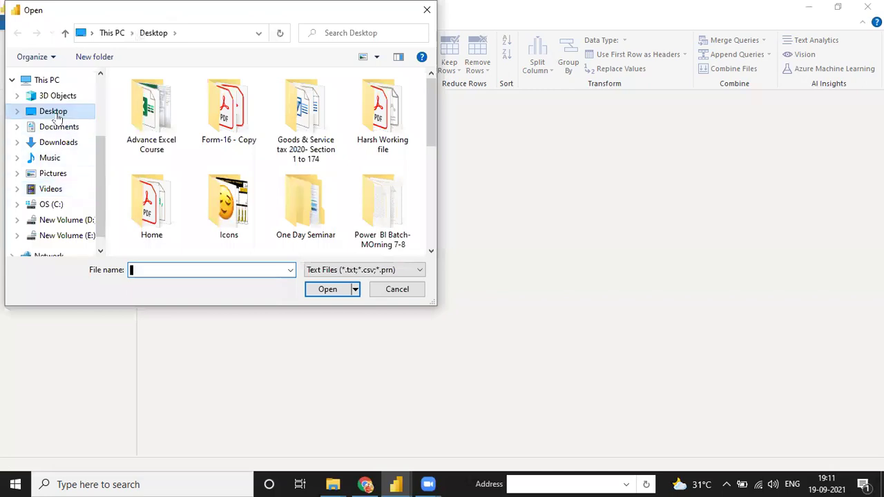
scroll(304, 138, down, 5)
scroll(339, 147, up, 1)
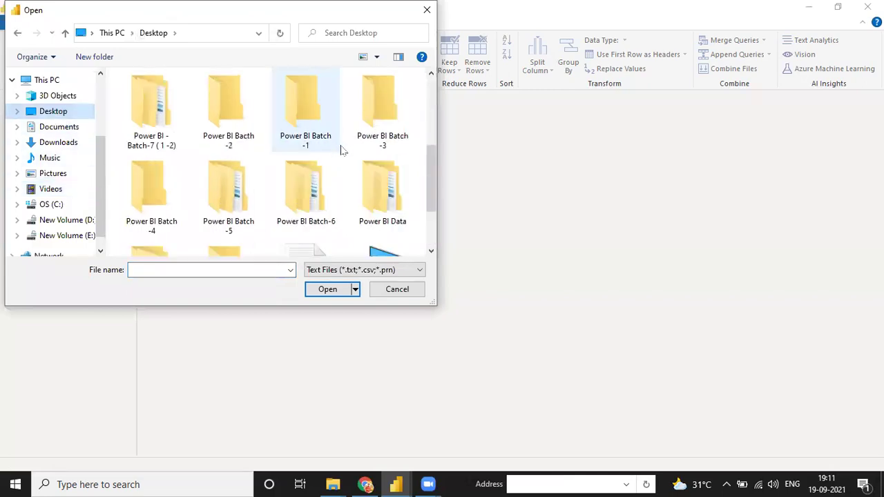
scroll(308, 161, up, 2)
double_click(306, 111)
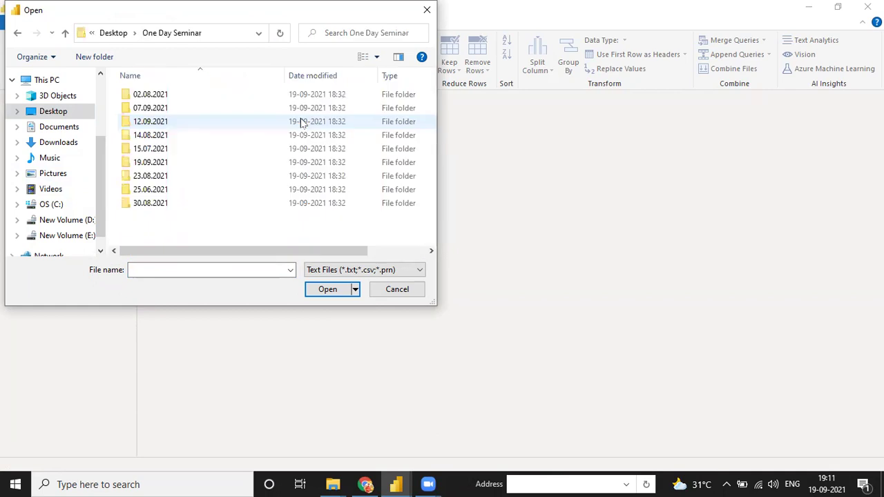
double_click(160, 163)
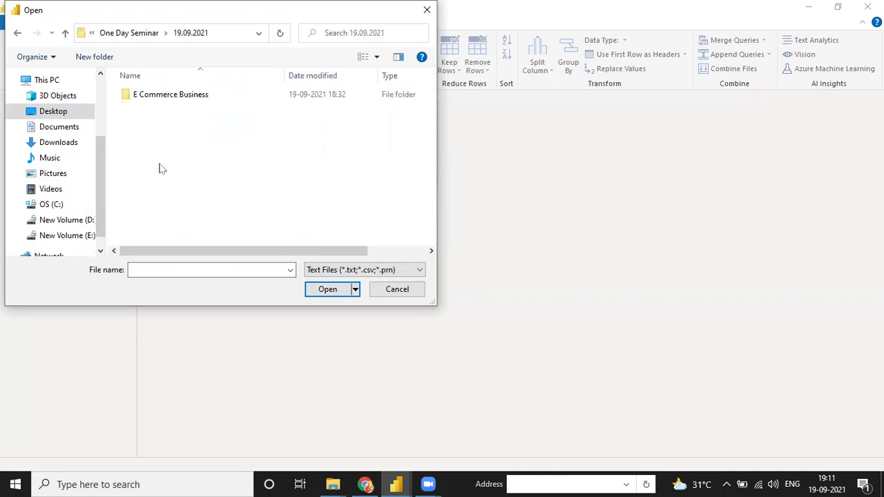
click(158, 94)
double_click(157, 94)
click(168, 95)
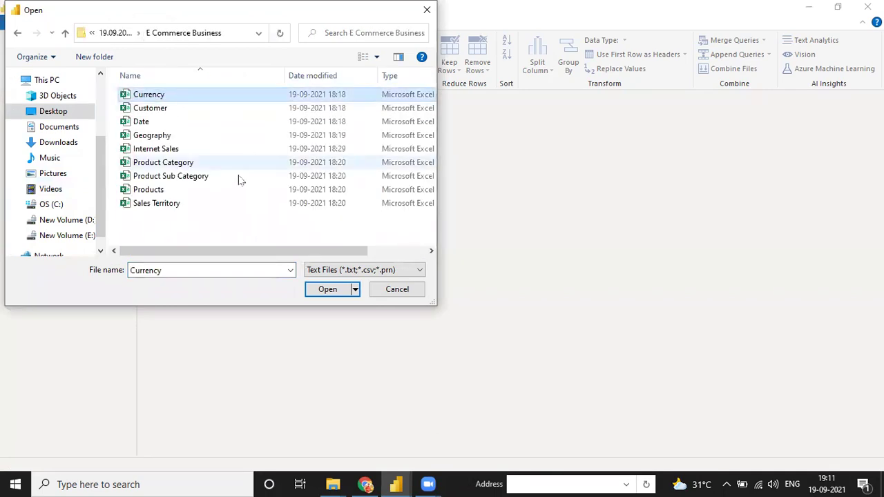
click(327, 289)
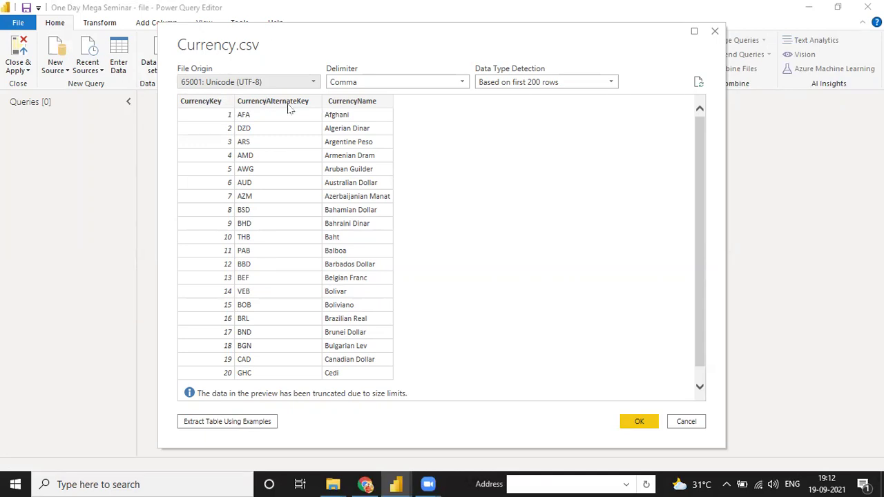
Set Currency.csv's data type detection to "Based on entire dataset" and import it as a query.
scroll(332, 192, down, 1)
scroll(315, 239, up, 1)
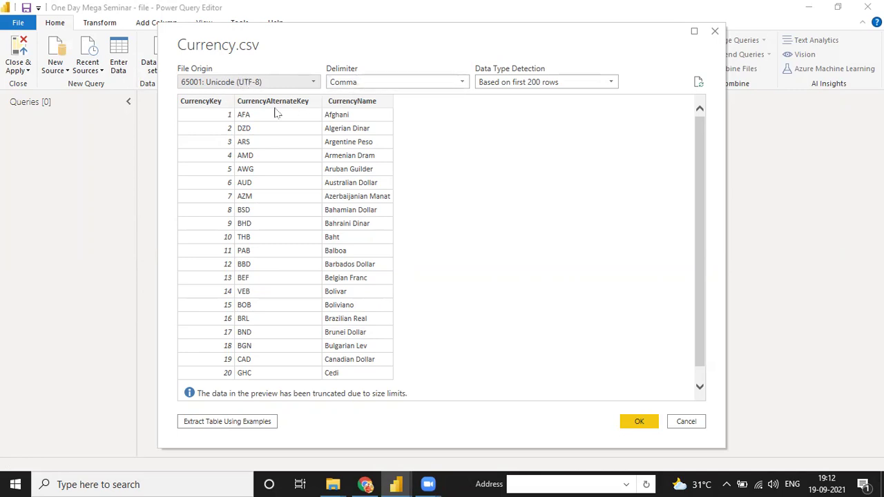
click(494, 83)
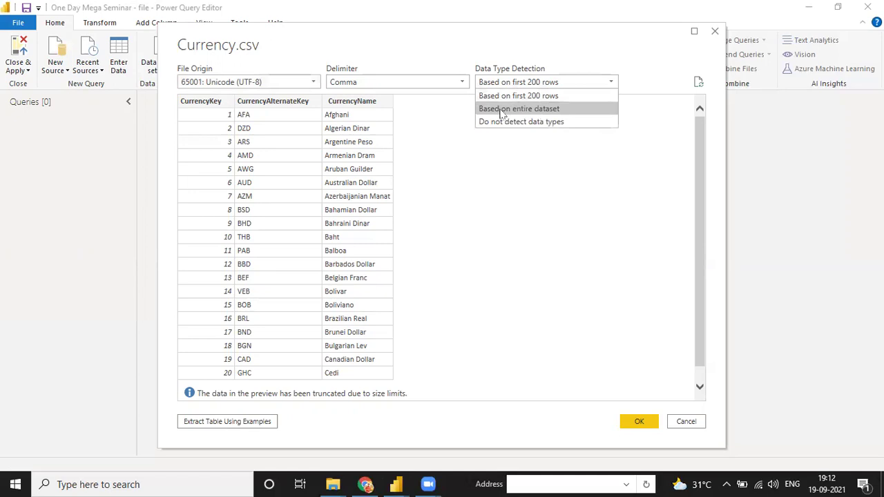
click(495, 110)
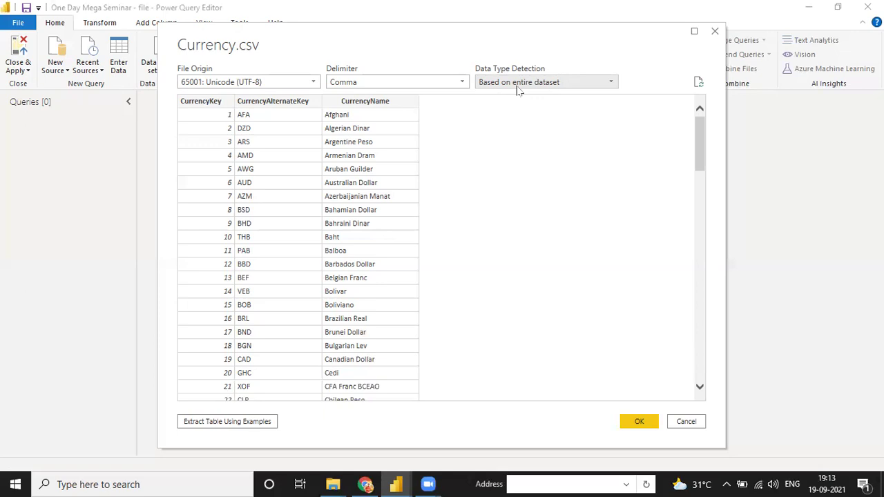
click(636, 422)
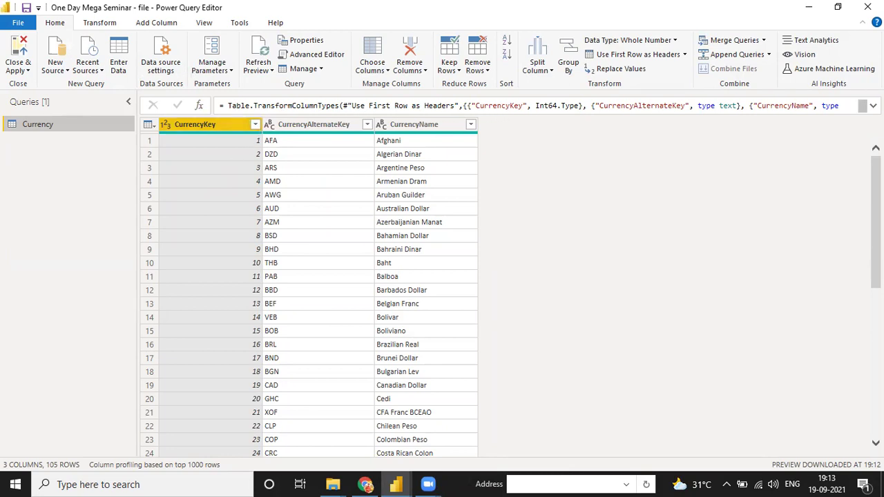
Expand the formula bar to read the Currency query's full Table.TransformColumnTypes formula, including the function description, and collapse it again.
click(874, 106)
click(874, 106)
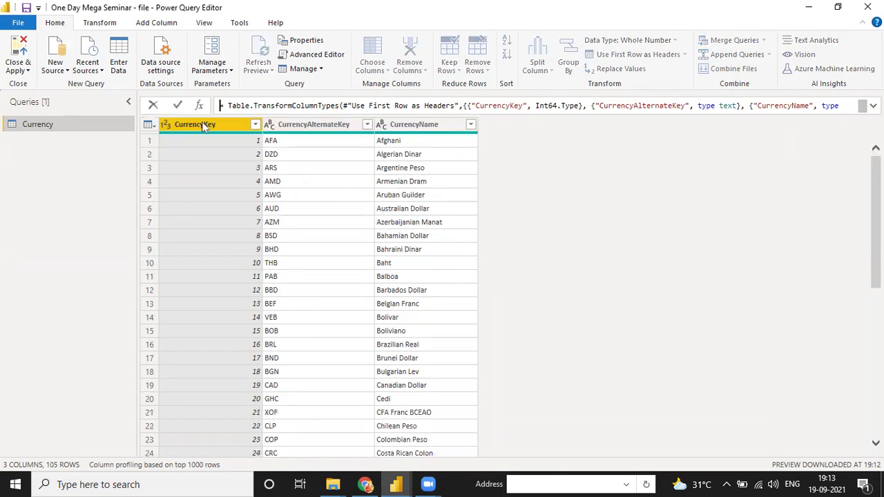
click(874, 105)
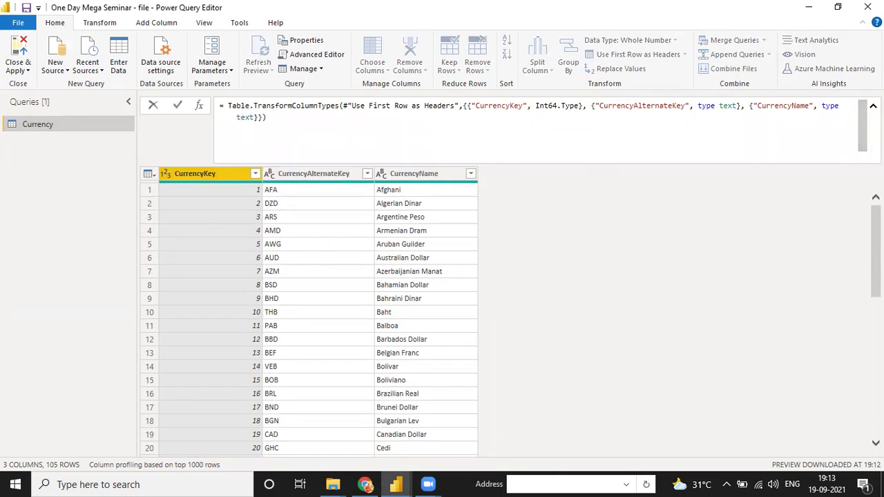
mouse_move(242, 109)
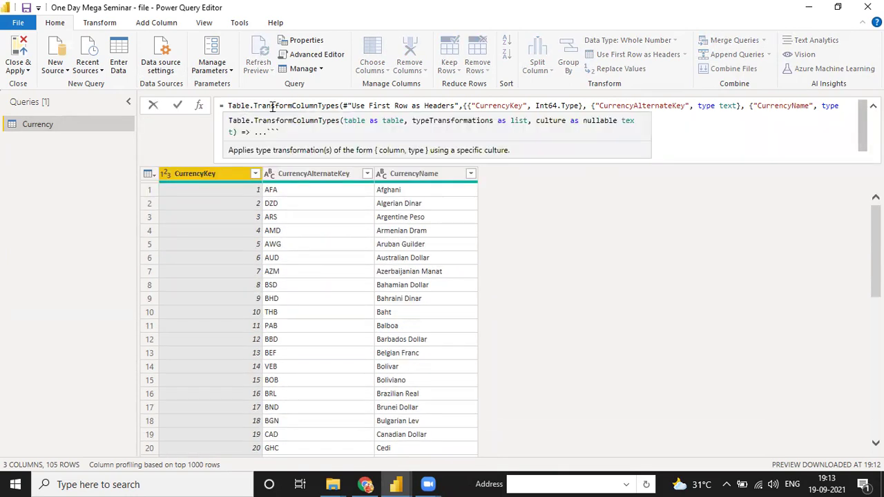
mouse_move(354, 107)
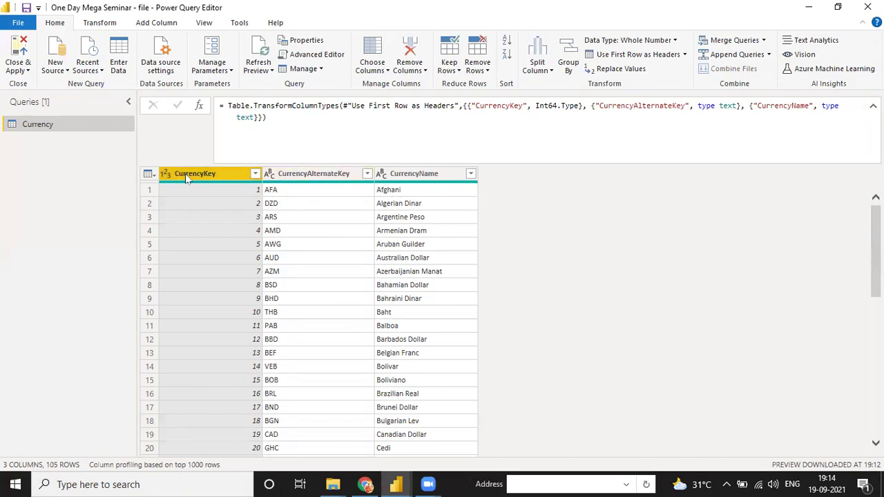
click(873, 106)
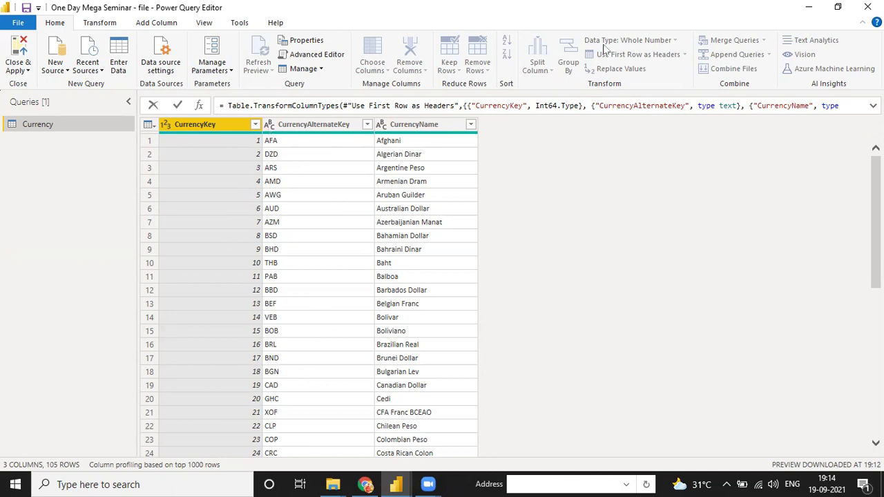
click(48, 126)
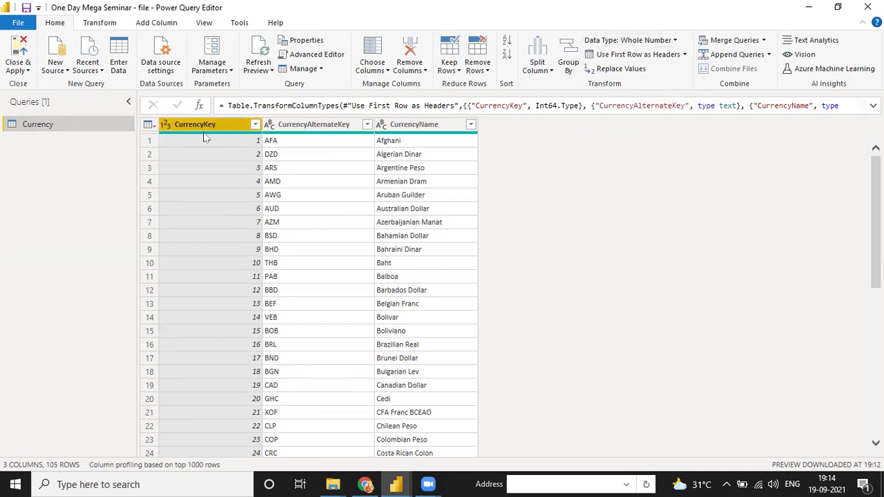
Examine the available data types for the CurrencyKey and CurrencyAlternateKey columns without changing either one.
click(674, 43)
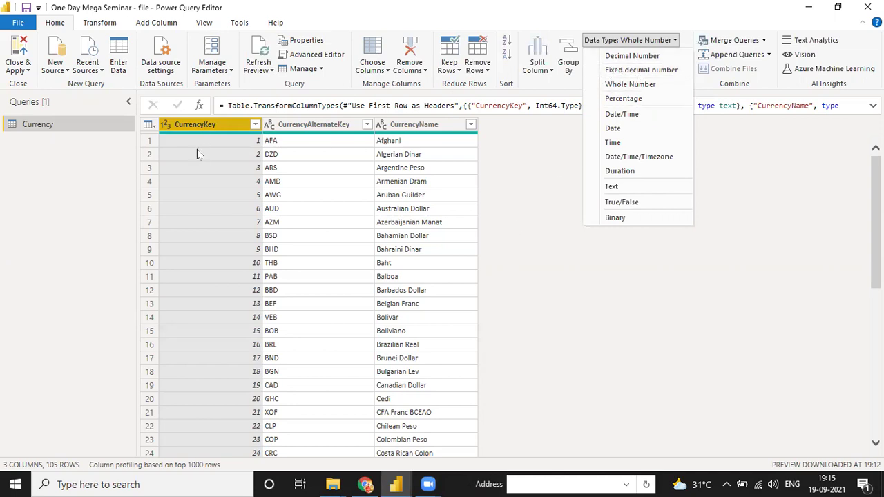
click(526, 192)
click(311, 126)
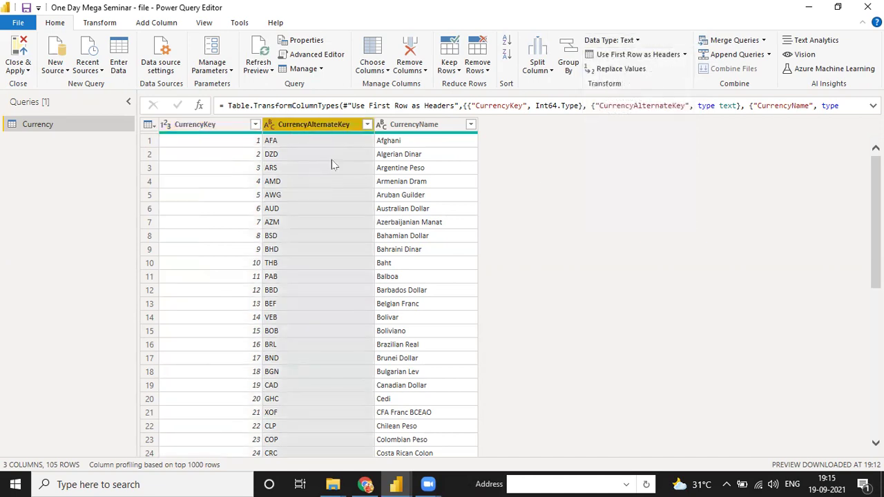
click(630, 40)
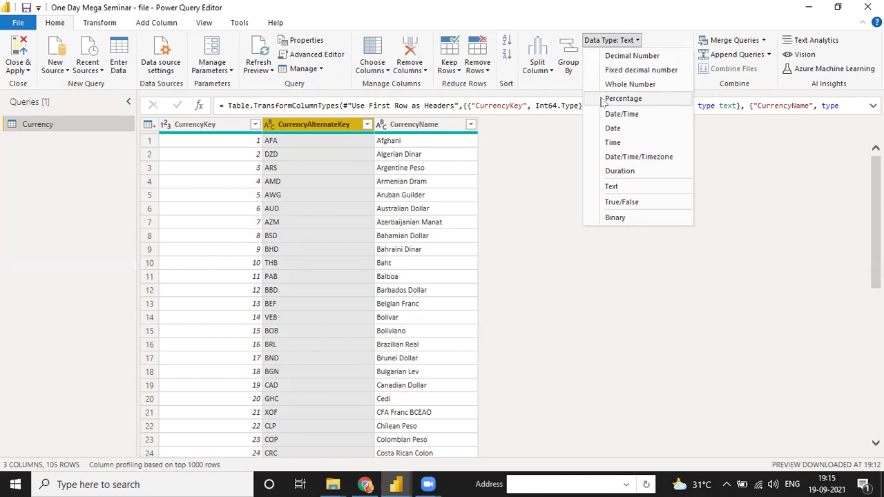
click(404, 131)
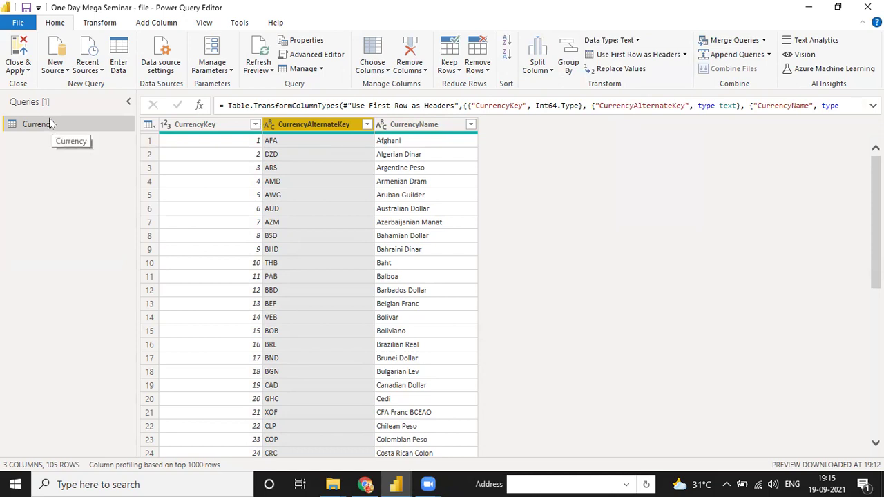
Add another Text/CSV source and open the Customer file from the E Commerce Business folder.
click(57, 67)
click(81, 189)
click(150, 109)
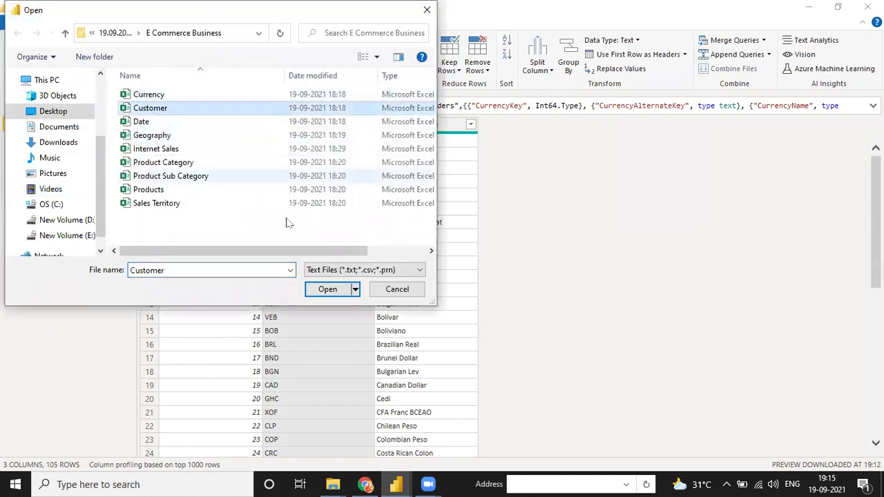
click(314, 289)
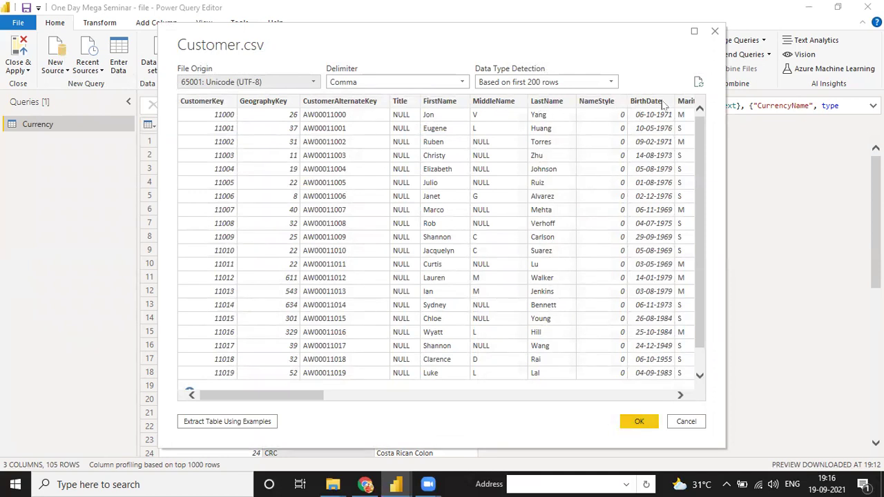
Set Customer.csv's data type detection to "Based on entire dataset", review the previewed rows, and import it as a query.
click(676, 398)
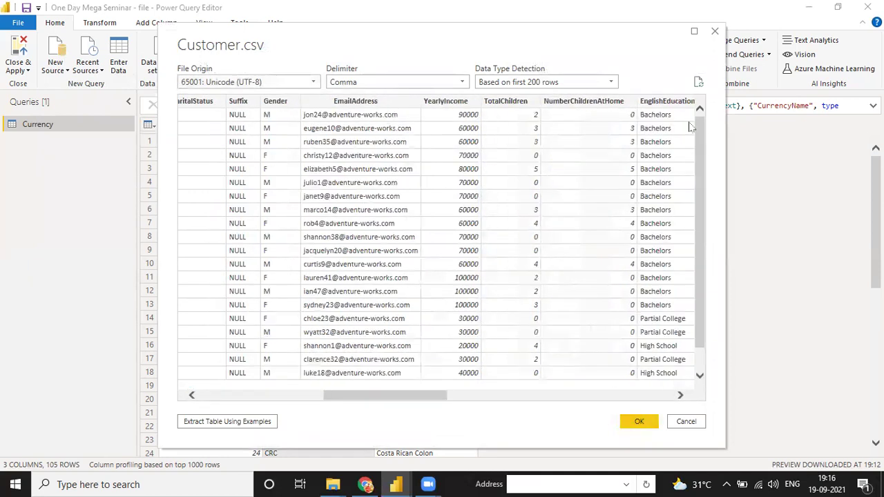
click(545, 83)
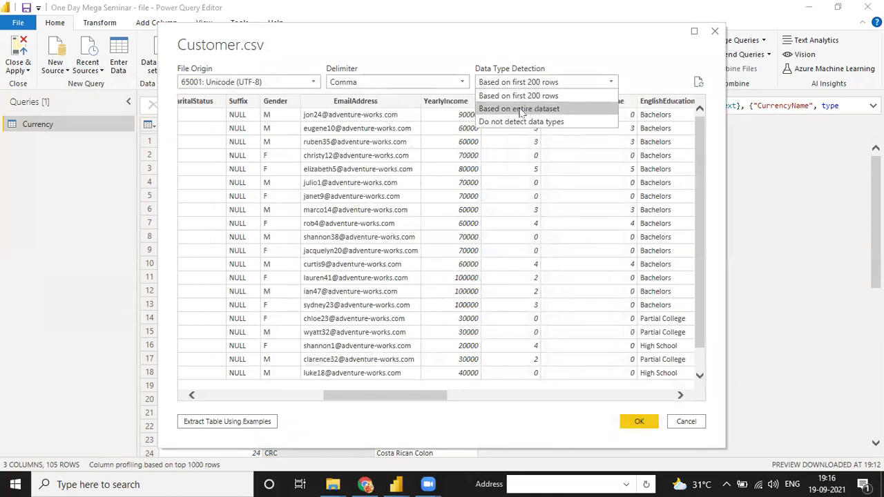
click(522, 109)
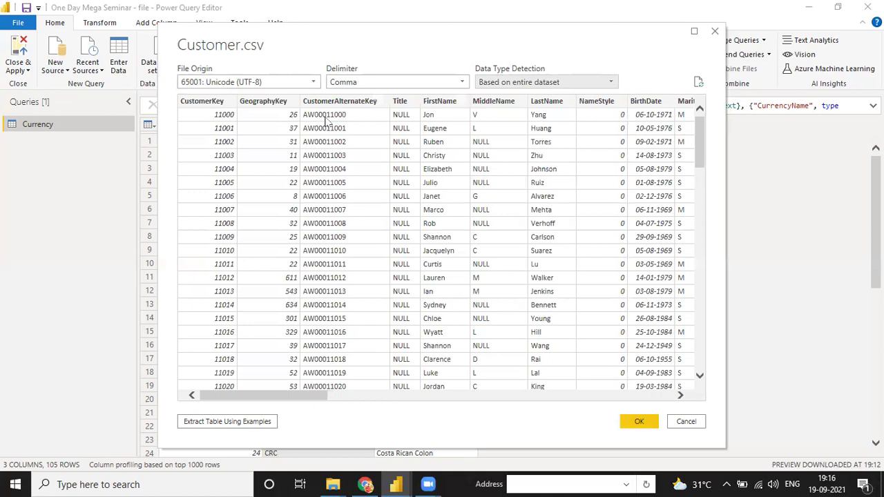
scroll(476, 249, down, 20)
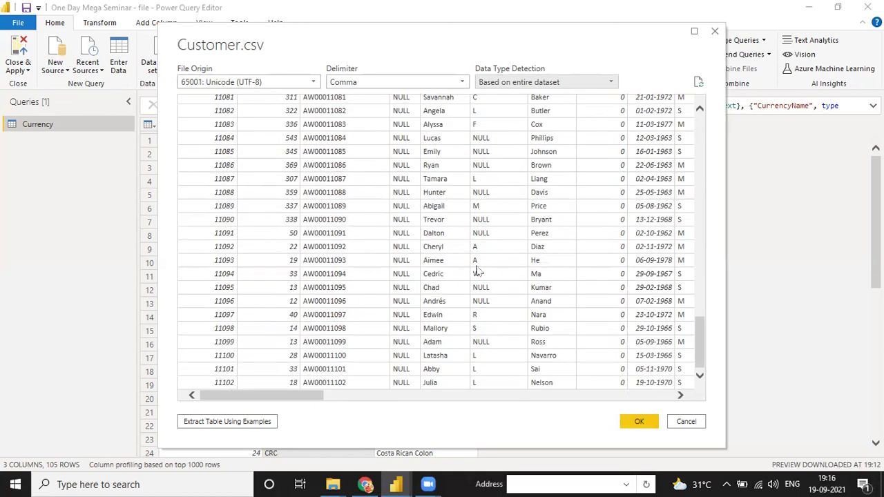
scroll(517, 298, up, 20)
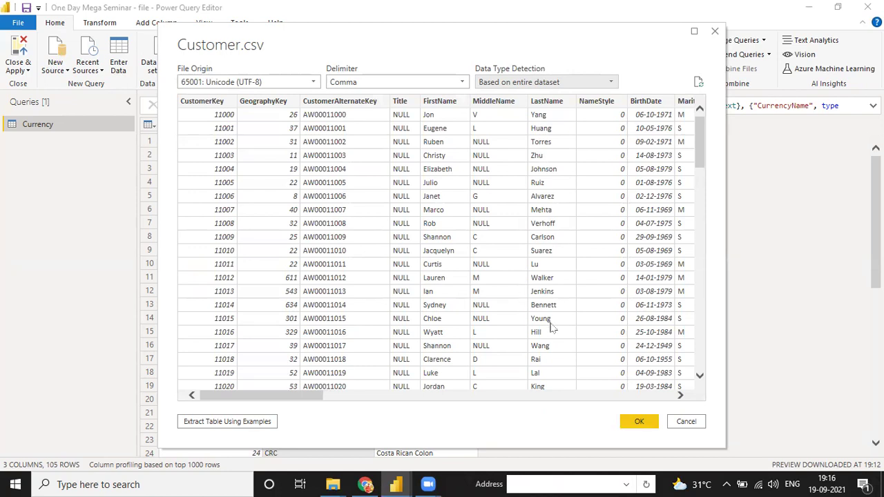
click(628, 423)
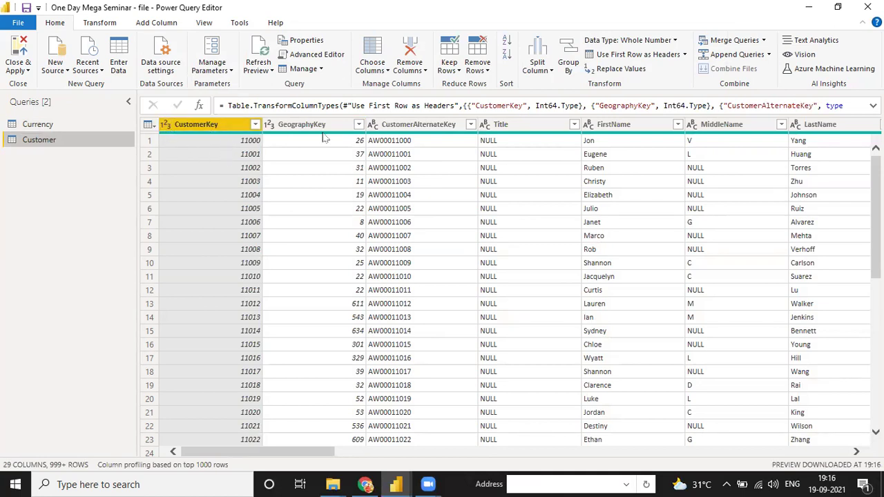
click(374, 127)
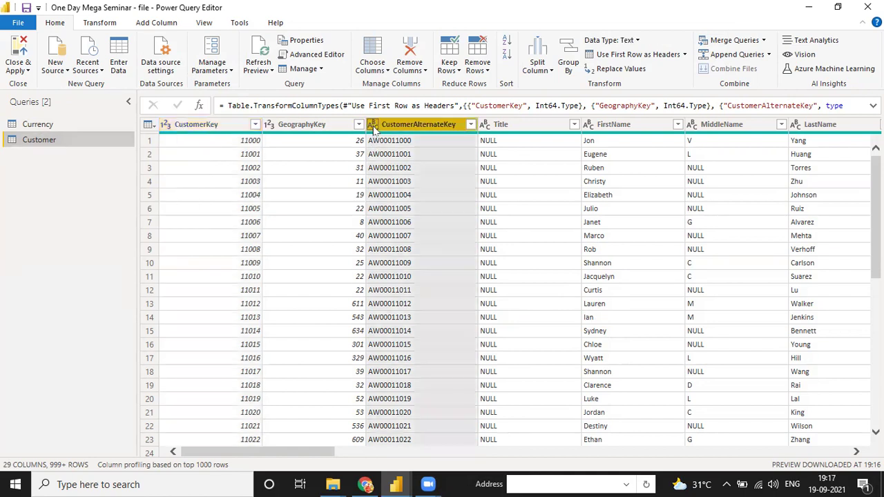
click(635, 40)
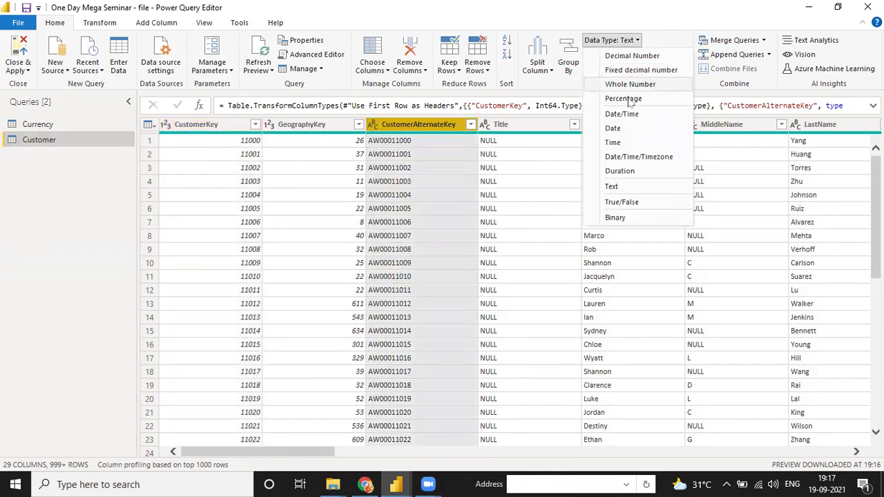
click(616, 217)
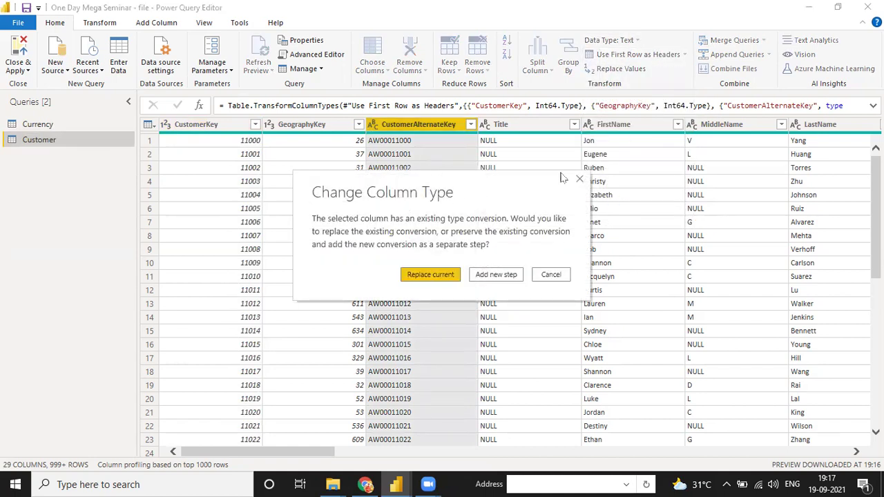
click(579, 180)
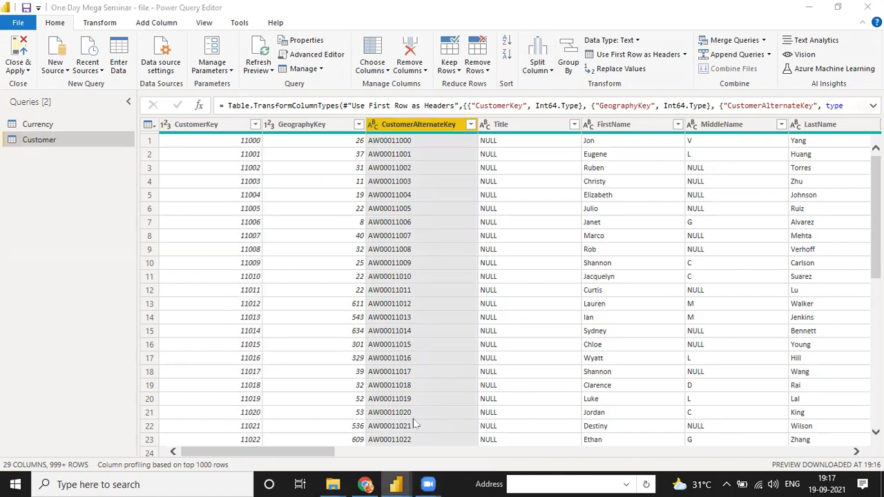
Examine the text transformation options available for the Customer query's MiddleName column.
click(428, 484)
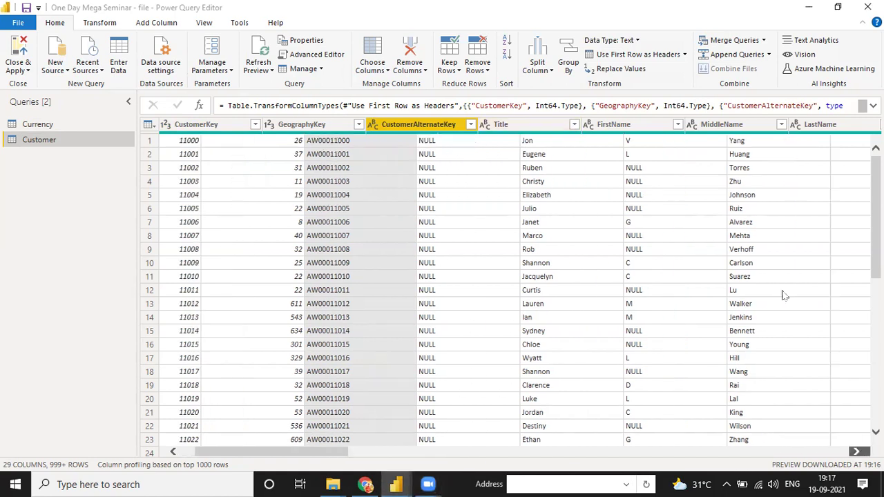
click(856, 452)
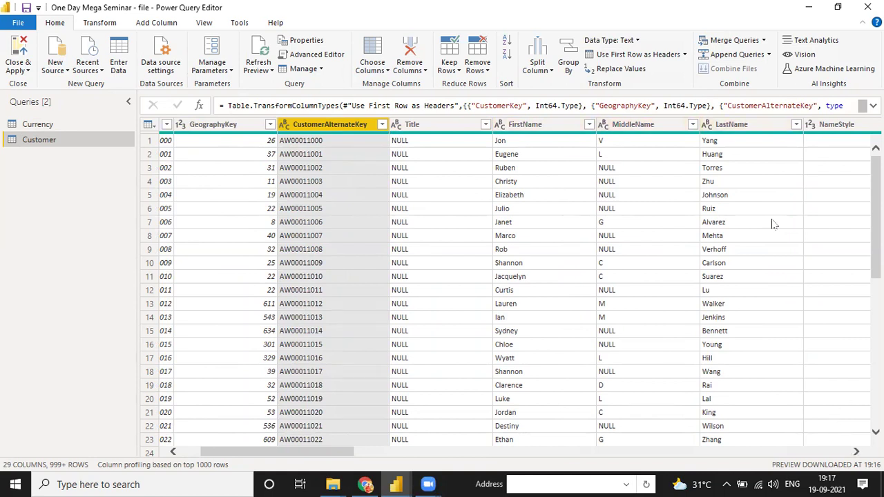
click(633, 125)
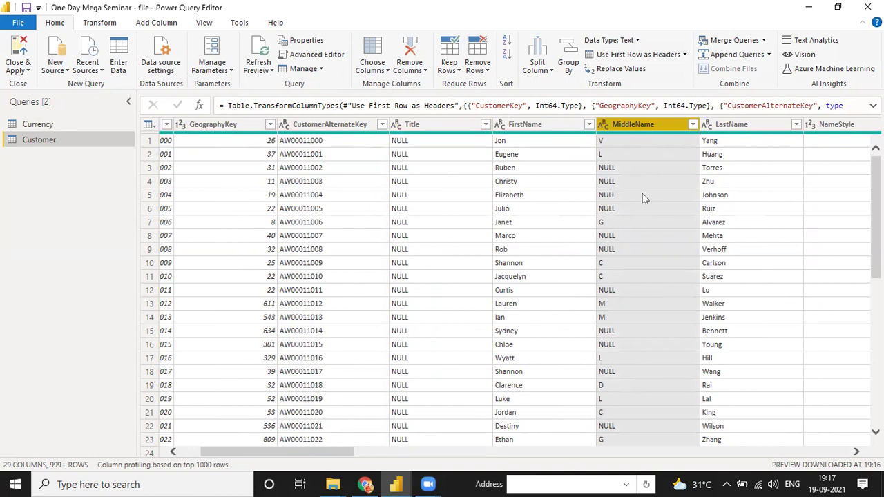
right_click(606, 123)
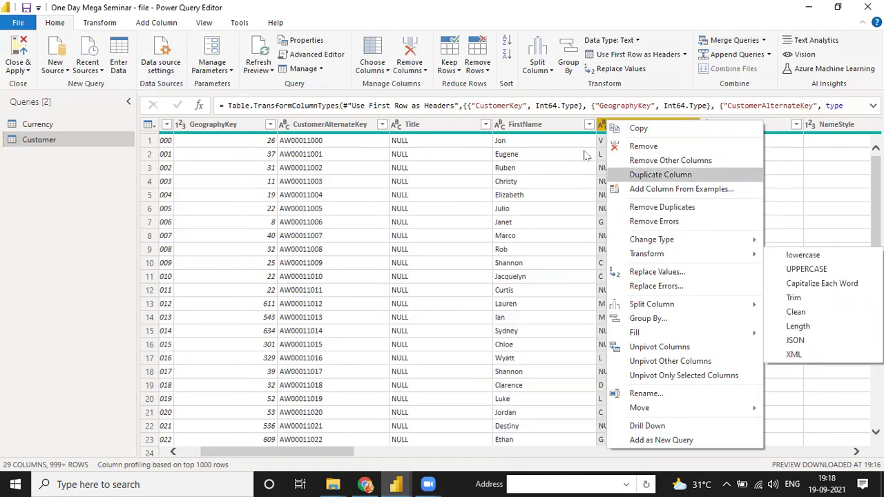
Capitalize each word in the Customer query's FirstName and LastName columns.
click(519, 130)
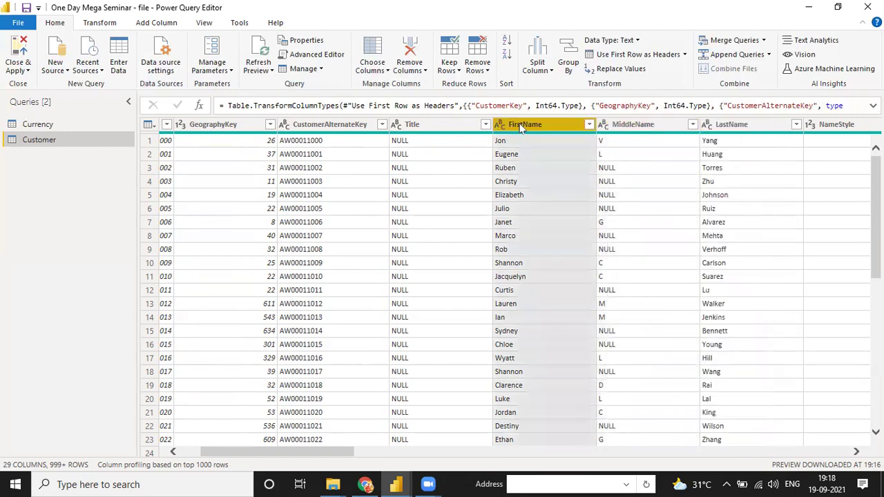
right_click(520, 128)
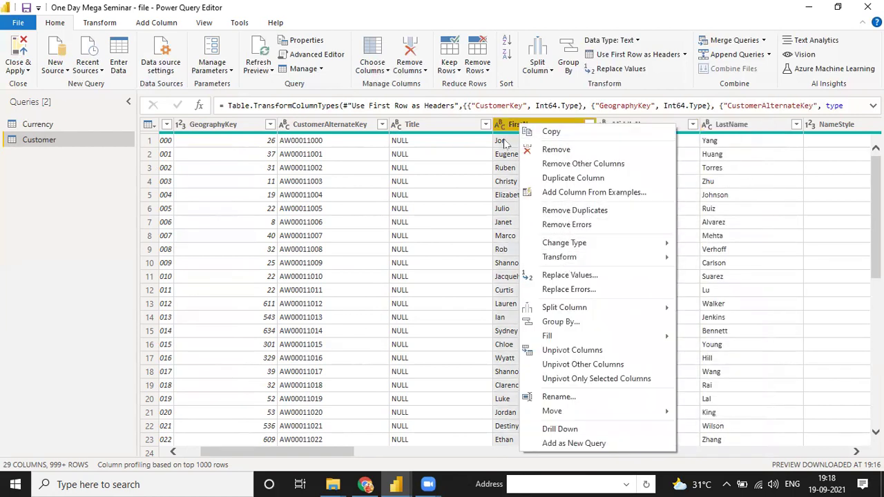
mouse_move(588, 258)
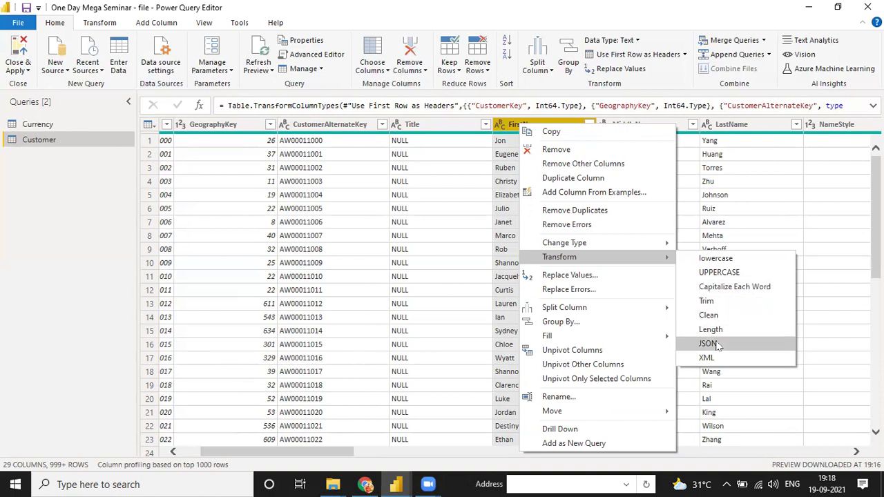
click(713, 292)
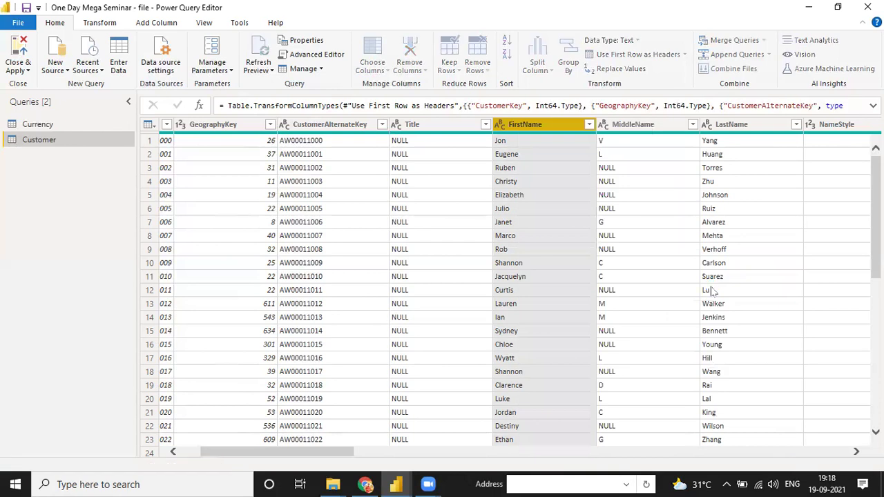
right_click(722, 129)
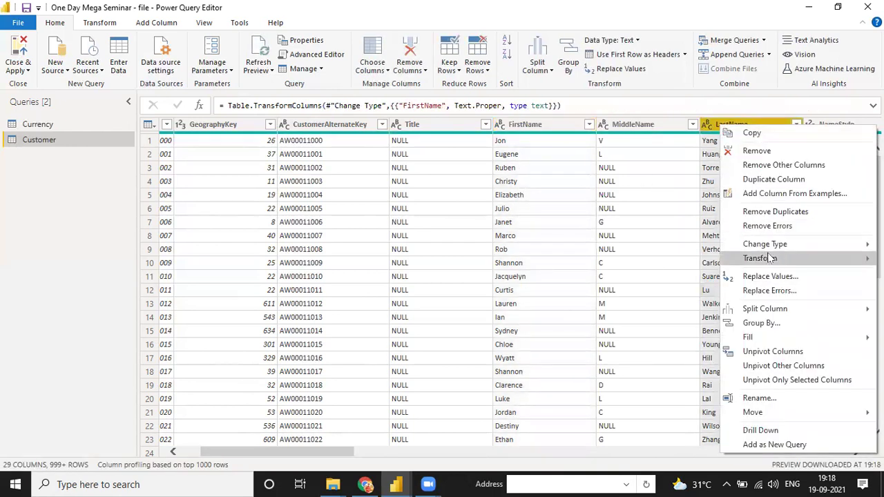
mouse_move(774, 258)
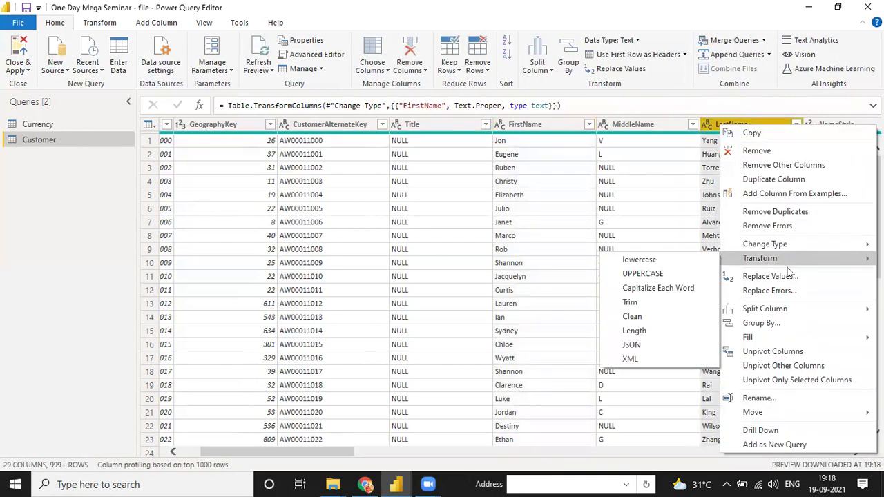
click(652, 288)
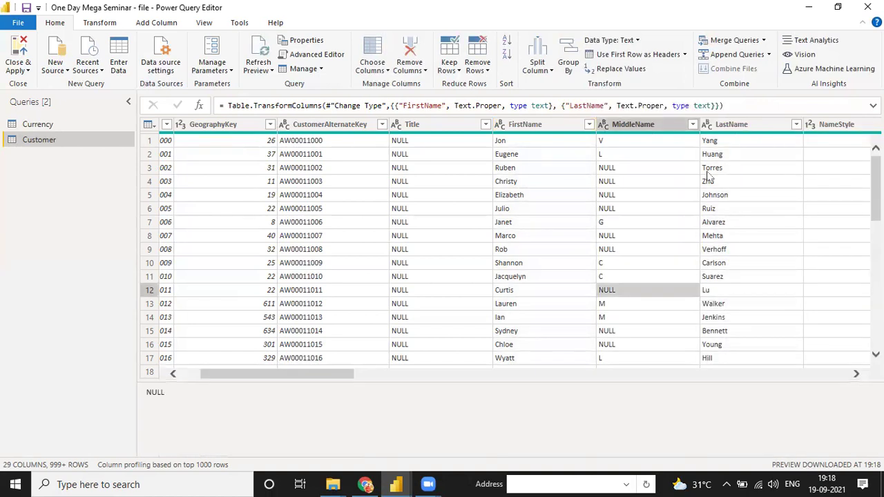
scroll(738, 253, down, 1)
scroll(666, 164, up, 1)
Open the Choose Columns dialog for the Customer query and exclude the Suffix and EmailAddress columns.
click(625, 125)
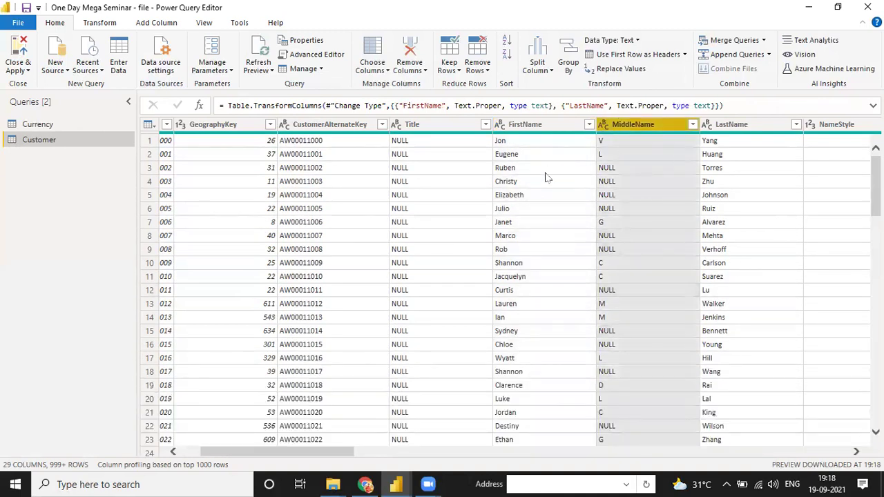
click(374, 70)
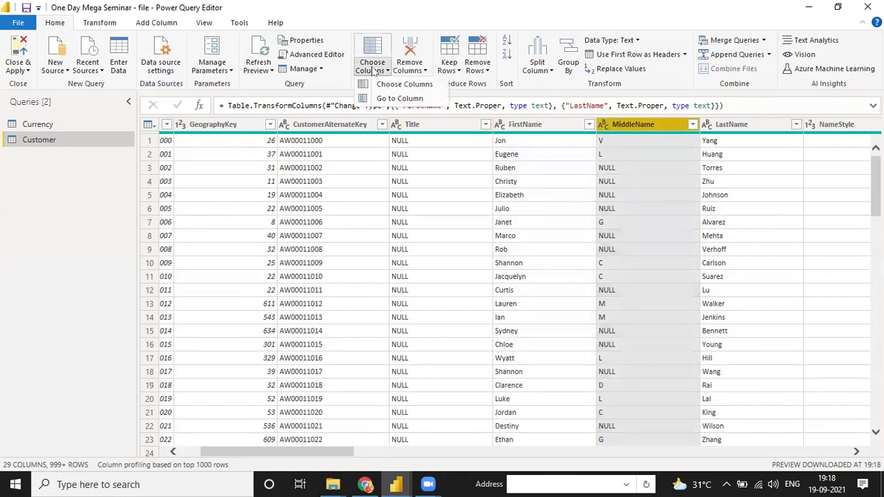
click(378, 85)
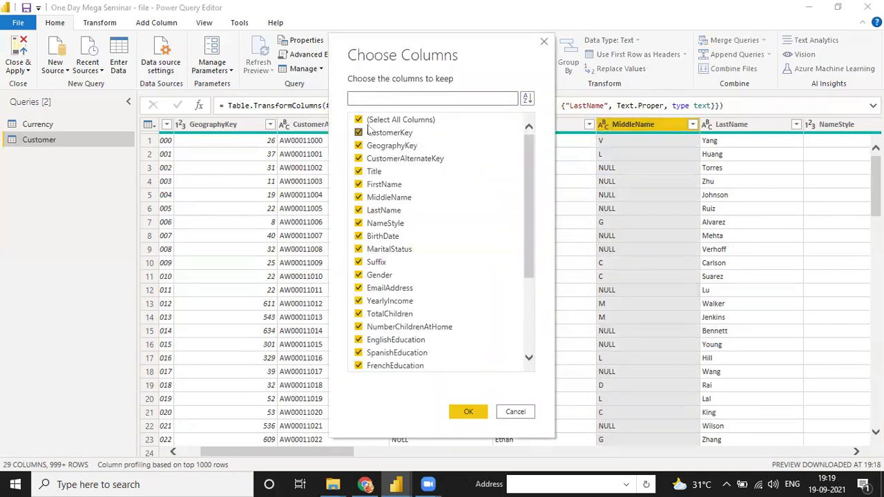
scroll(373, 221, down, 3)
scroll(393, 221, up, 3)
click(358, 199)
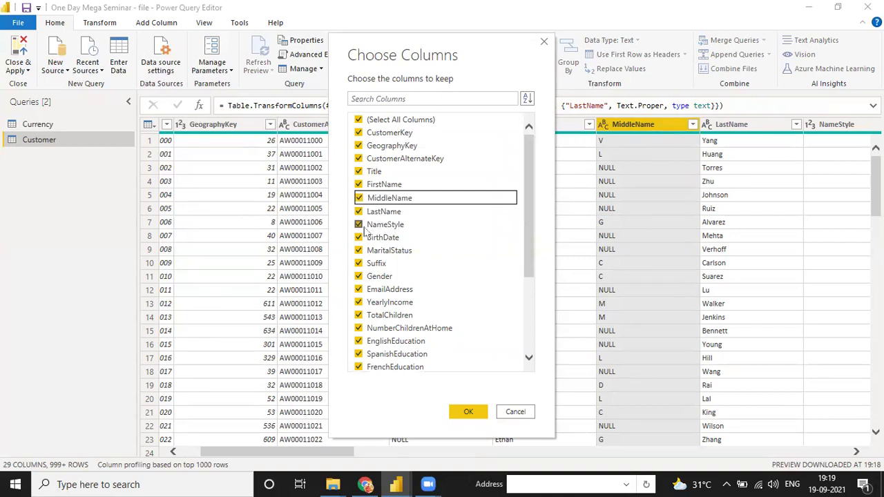
click(359, 264)
click(359, 264)
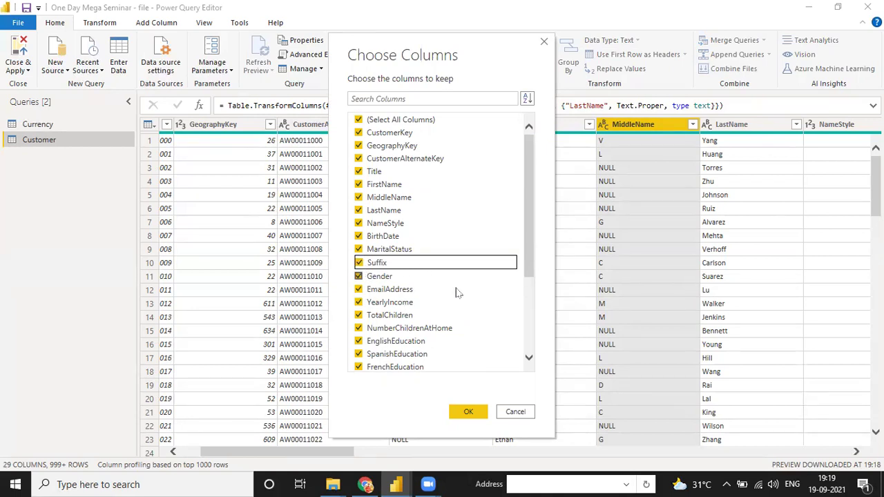
drag(528, 270, 526, 282)
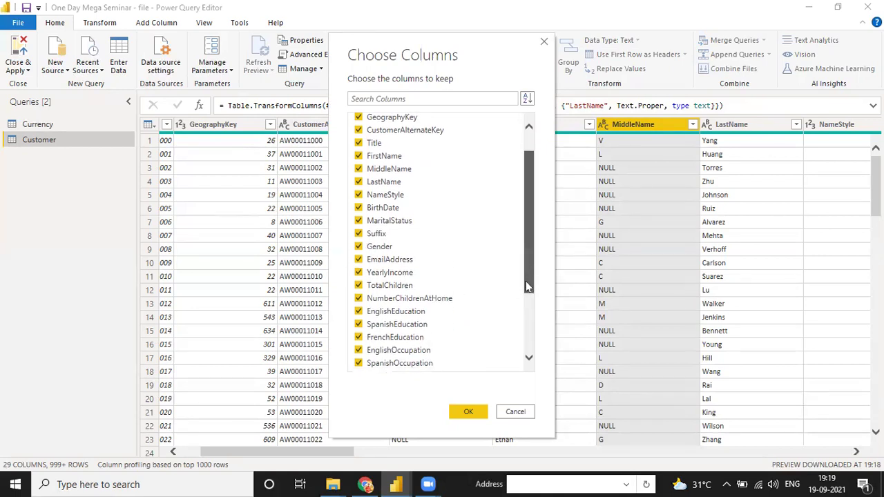
click(358, 237)
click(359, 264)
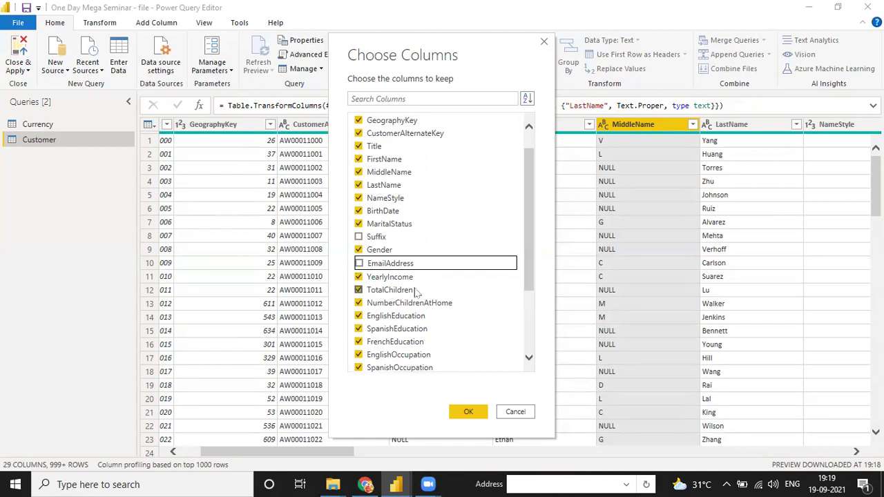
drag(526, 274, 526, 331)
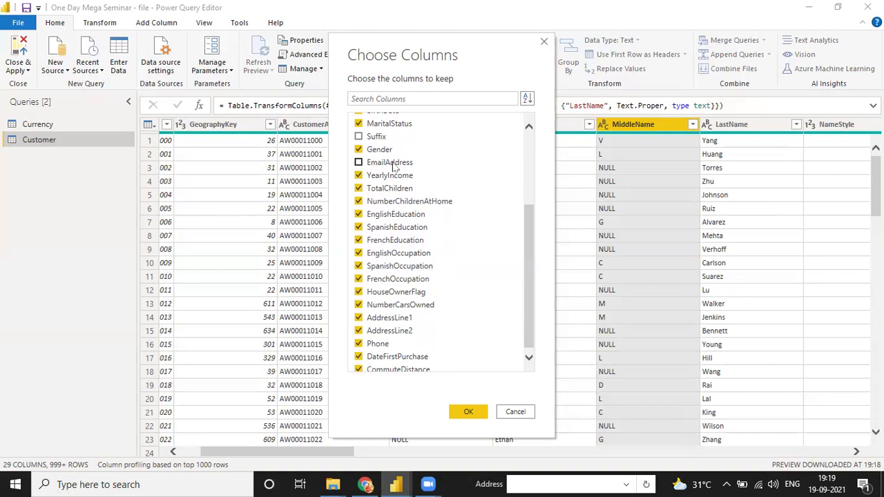
drag(529, 255, 530, 199)
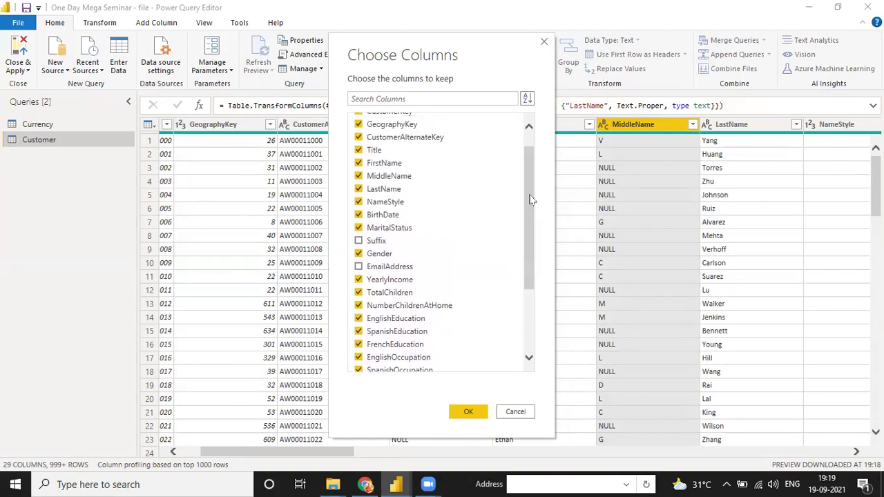
click(358, 179)
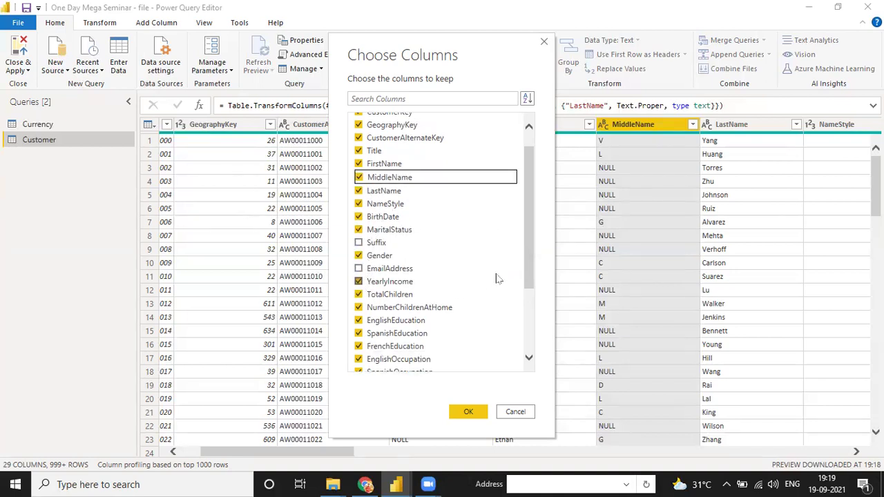
Exclude SpanishEducation, FrenchEducation, EnglishOccupation, SpanishOccupation, FrenchOccupation and HouseOwnerFlag from the columns to keep.
scroll(523, 276, down, 3)
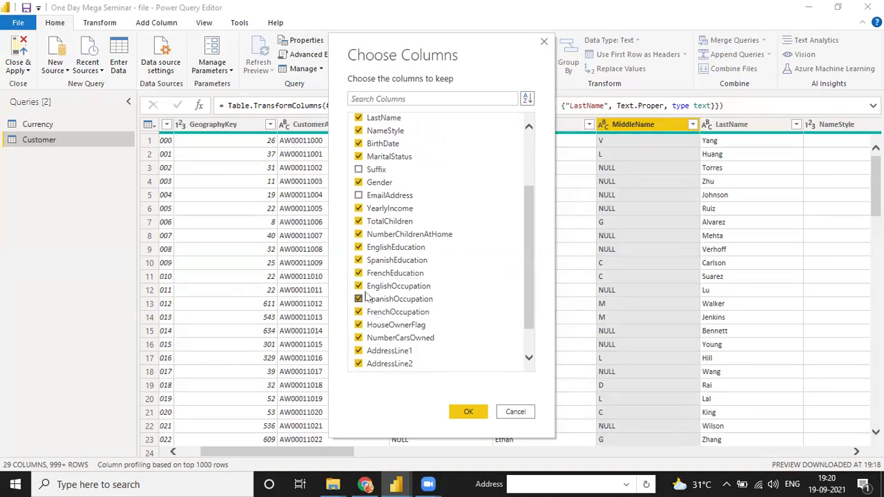
click(358, 261)
click(358, 274)
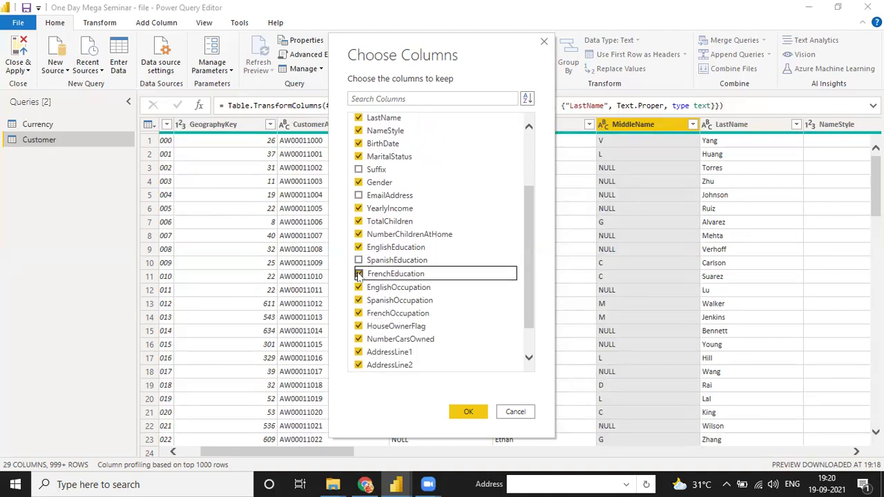
click(359, 287)
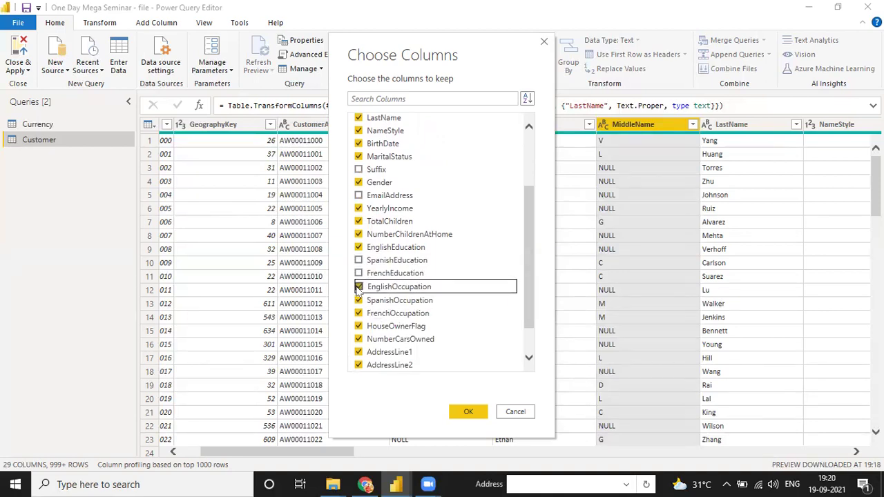
click(358, 301)
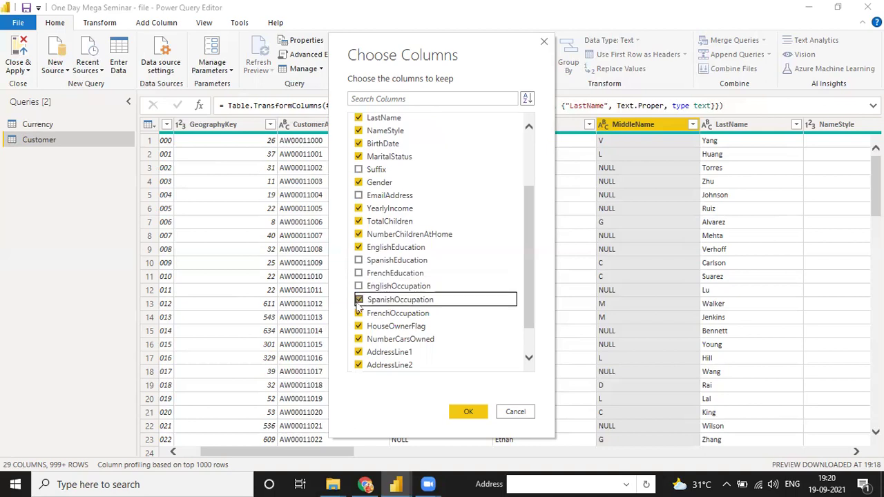
click(358, 315)
click(359, 300)
click(359, 326)
Exclude AddressLine1 and AddressLine2 as well, review the whole column list, and apply the column selection.
scroll(527, 319, down, 1)
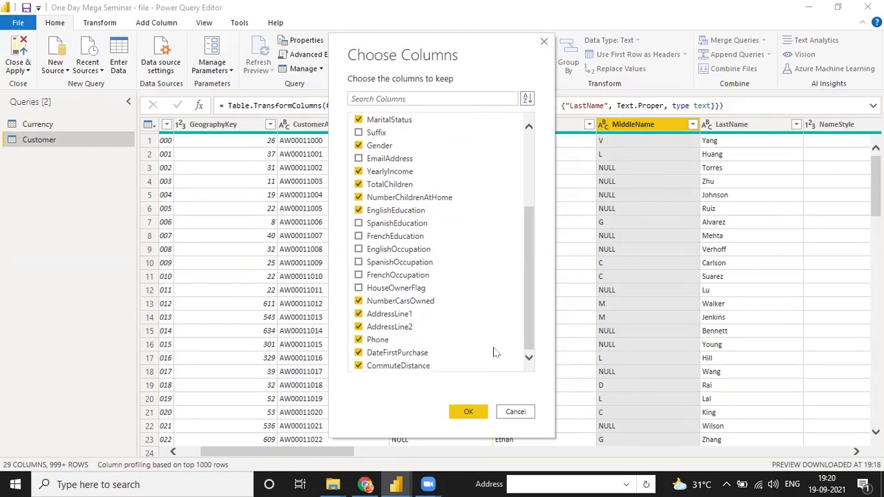
click(358, 316)
click(358, 328)
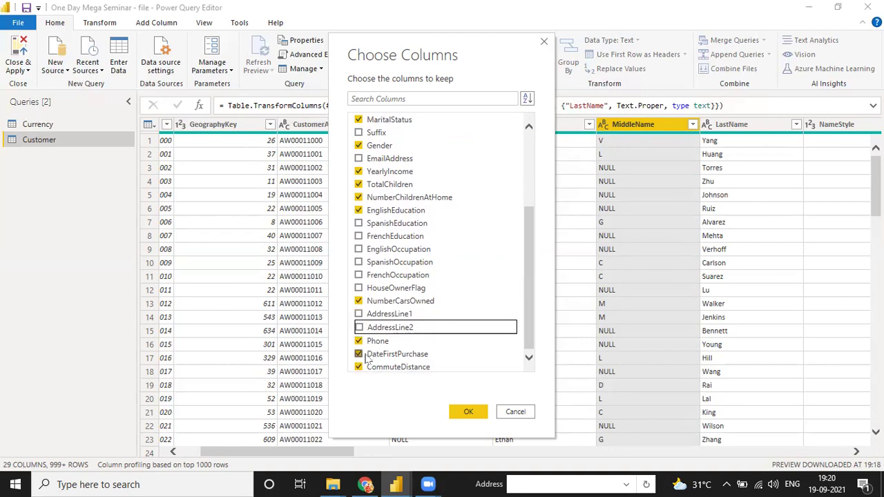
drag(530, 337, 529, 345)
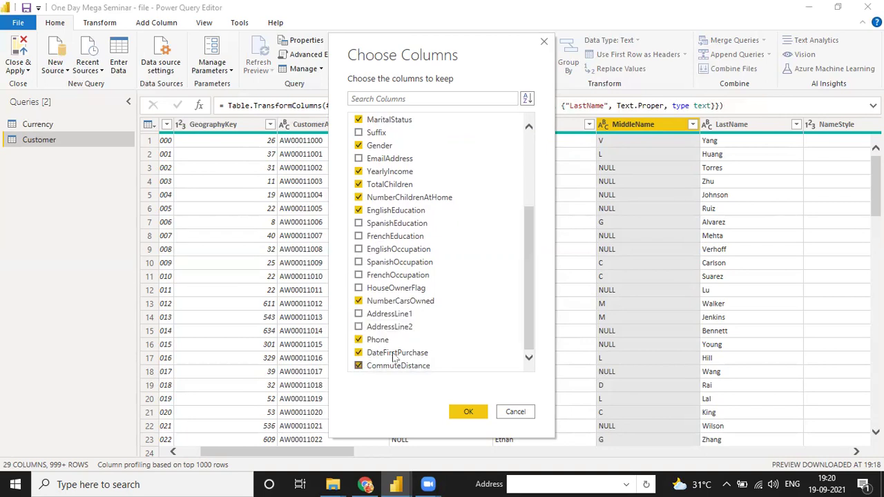
scroll(454, 172, up, 4)
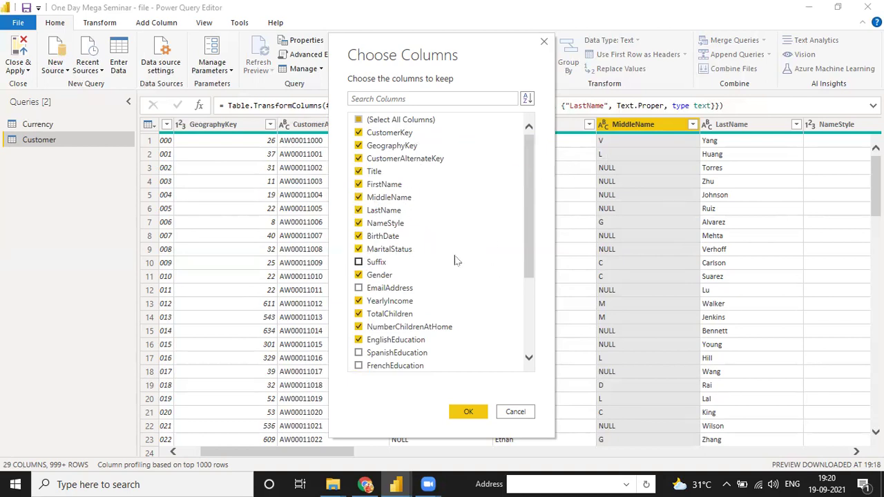
scroll(454, 263, down, 3)
scroll(454, 264, up, 3)
scroll(438, 248, down, 3)
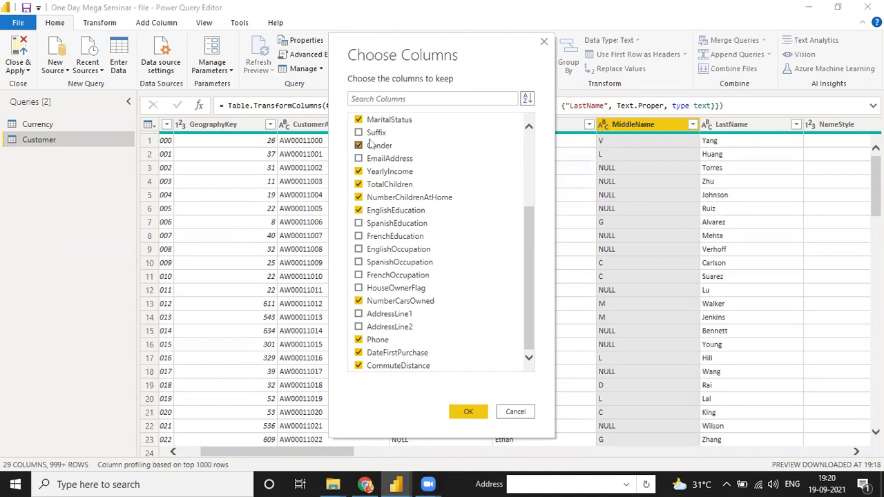
click(470, 413)
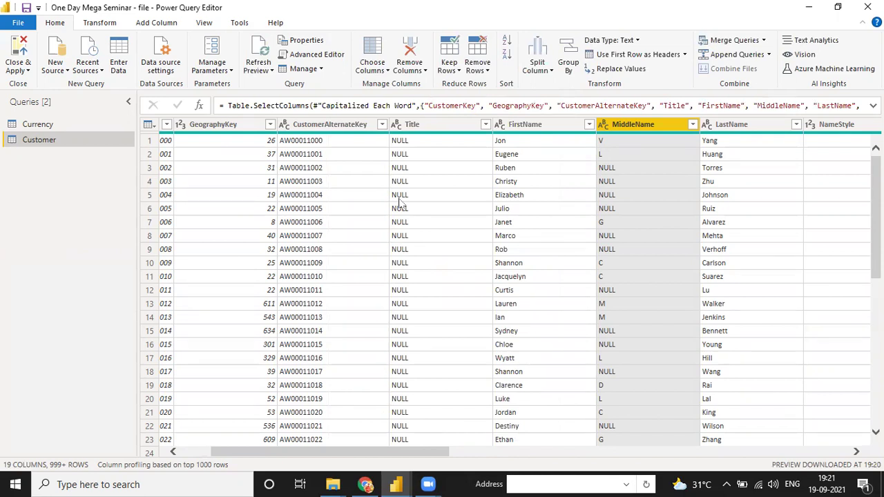
Remove the NumberCarsOwned and Phone columns from the Customer query.
drag(442, 454, 812, 456)
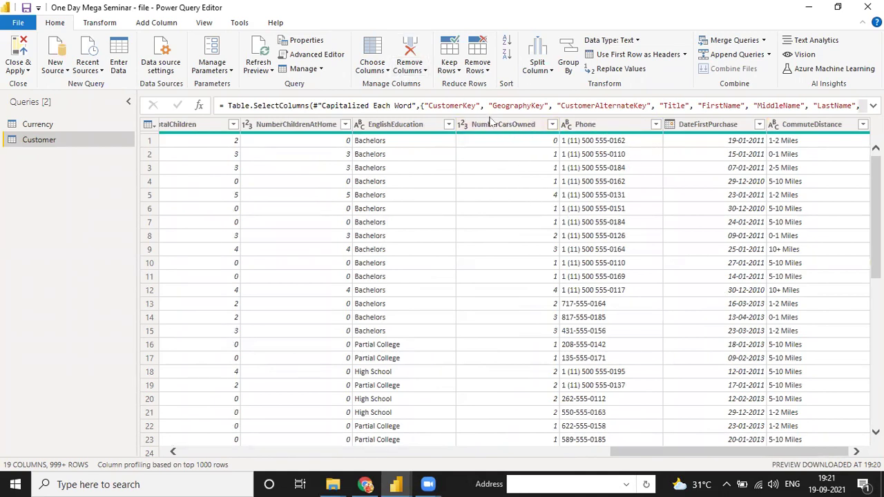
right_click(492, 125)
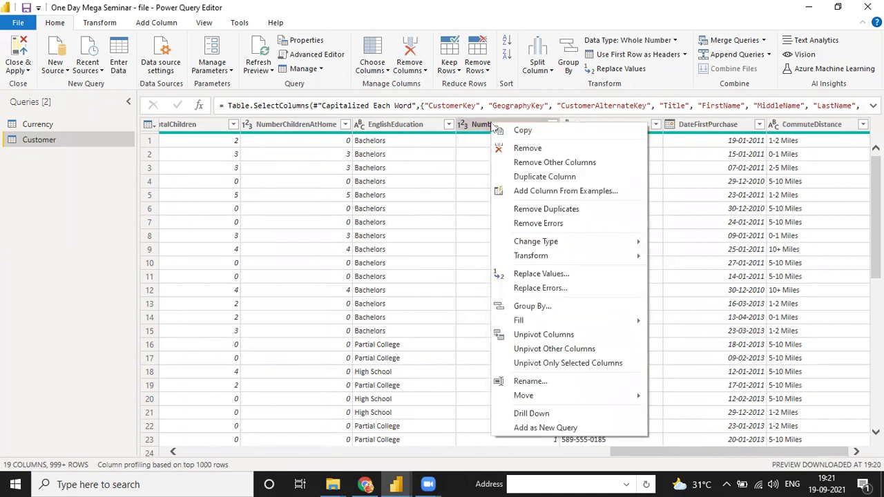
click(525, 148)
right_click(593, 127)
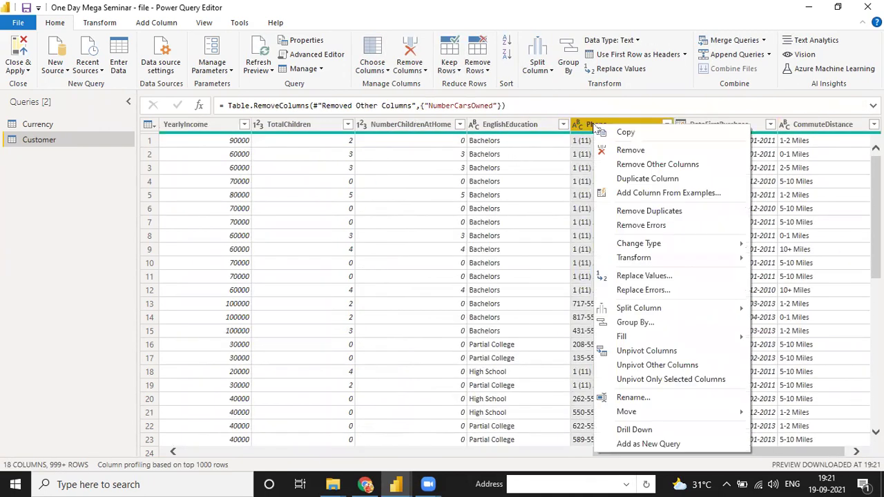
click(625, 149)
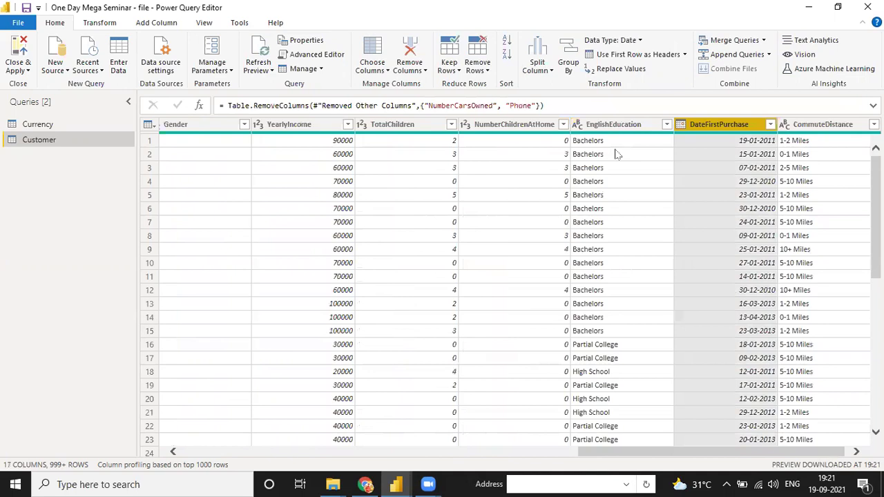
Import Date.csv from the E Commerce Business folder as a new query, with data type detection based on the entire dataset.
drag(612, 452, 176, 456)
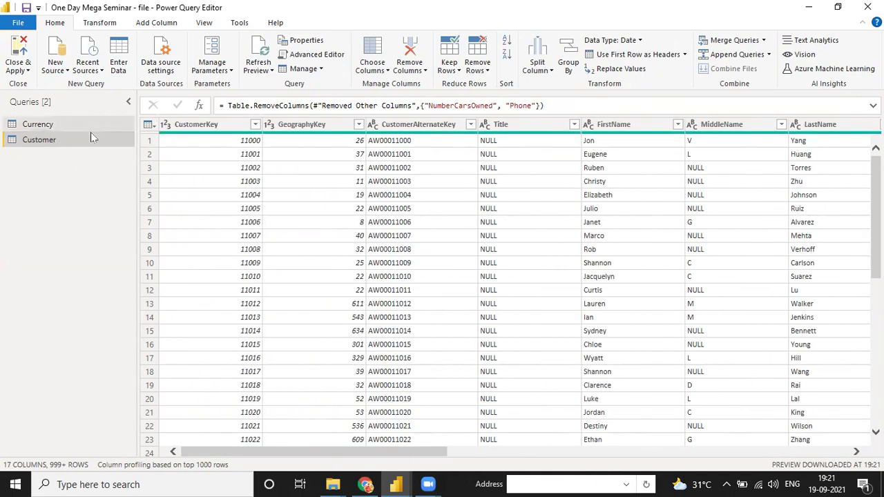
click(56, 68)
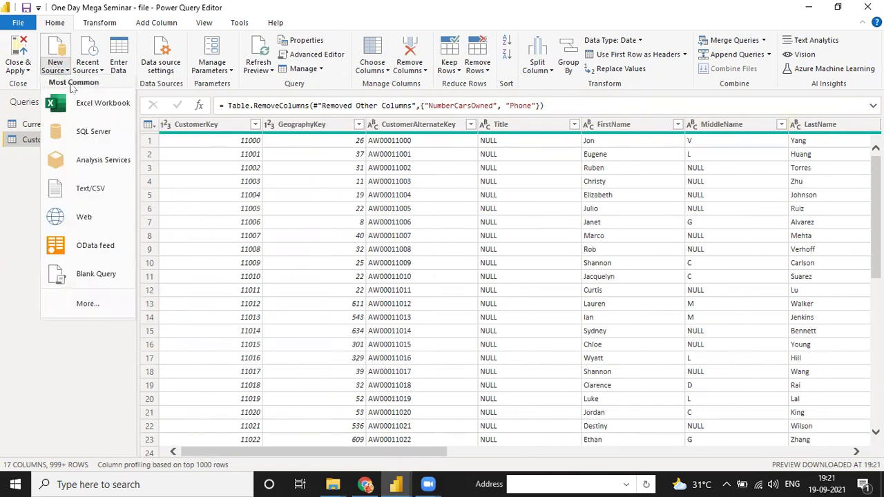
click(85, 188)
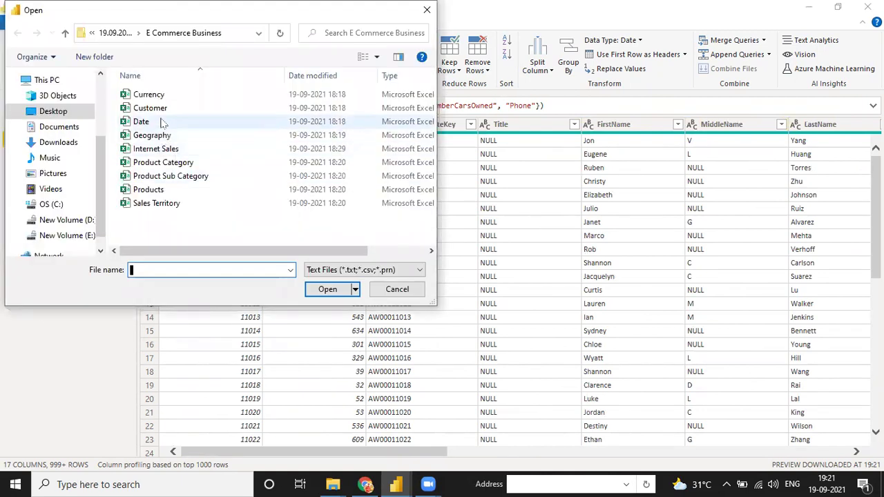
click(161, 122)
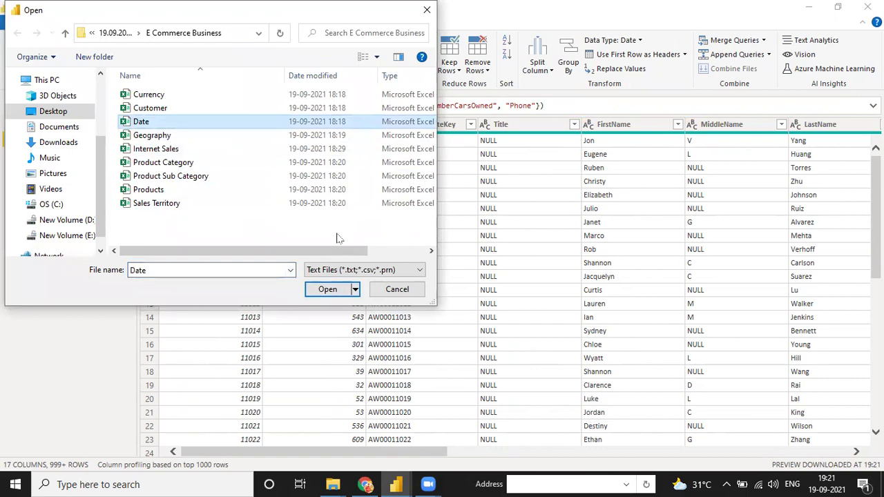
click(326, 289)
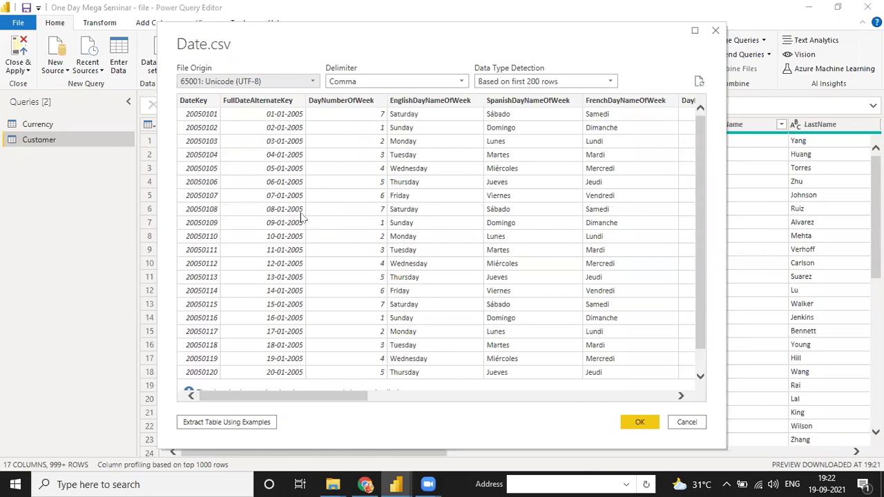
mouse_move(324, 395)
mouse_down()
mouse_move(430, 395)
mouse_move(323, 395)
mouse_up()
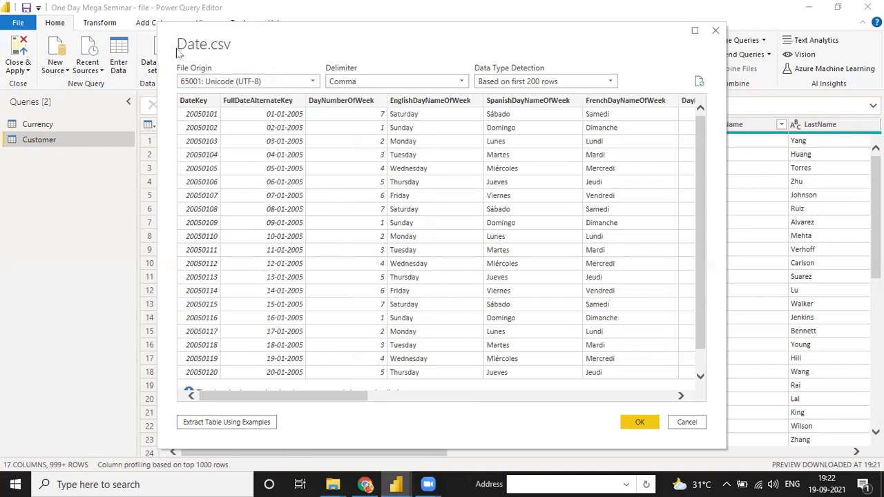
click(495, 84)
click(501, 109)
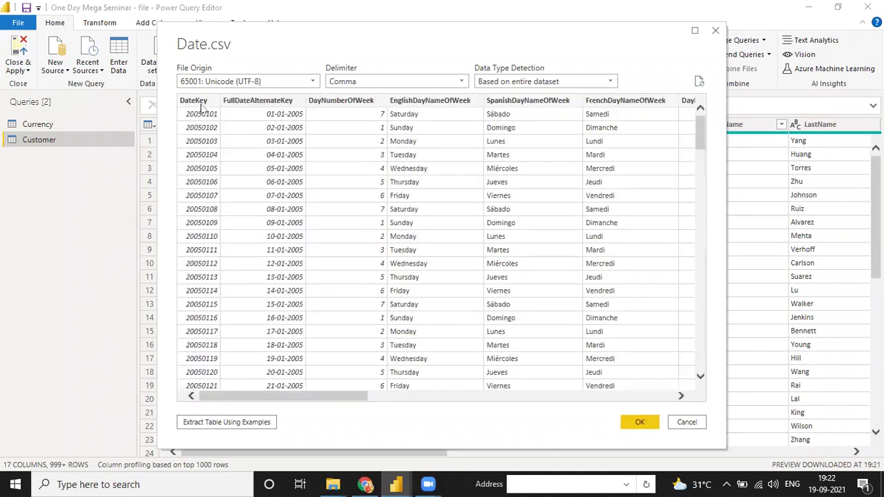
click(637, 422)
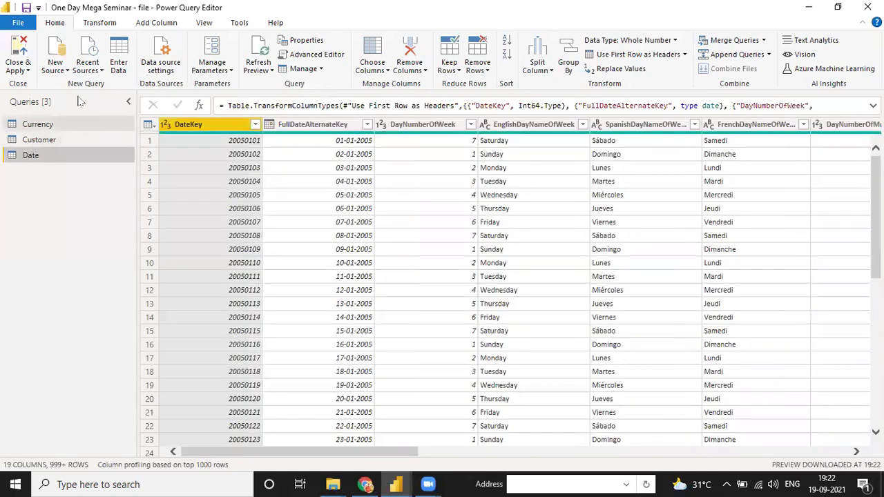
click(56, 71)
click(81, 155)
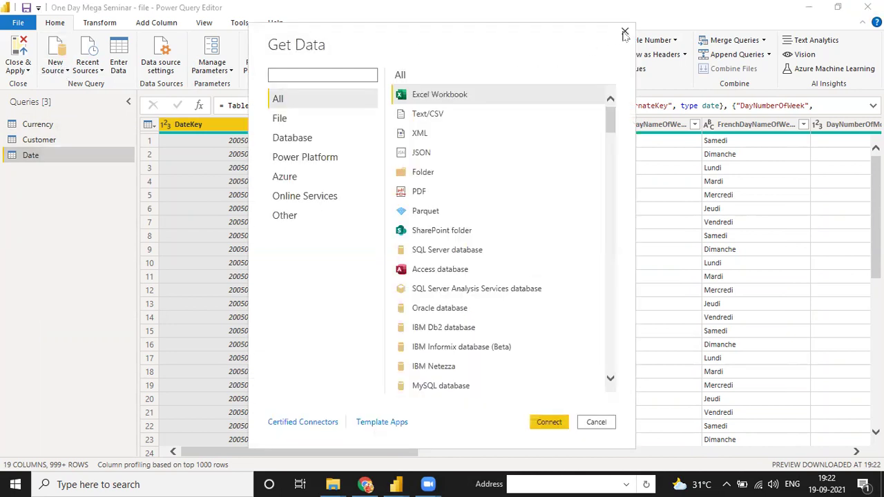
click(624, 32)
Import Geography.csv as a new query, with data type detection based on the entire dataset.
click(56, 69)
click(93, 188)
click(152, 135)
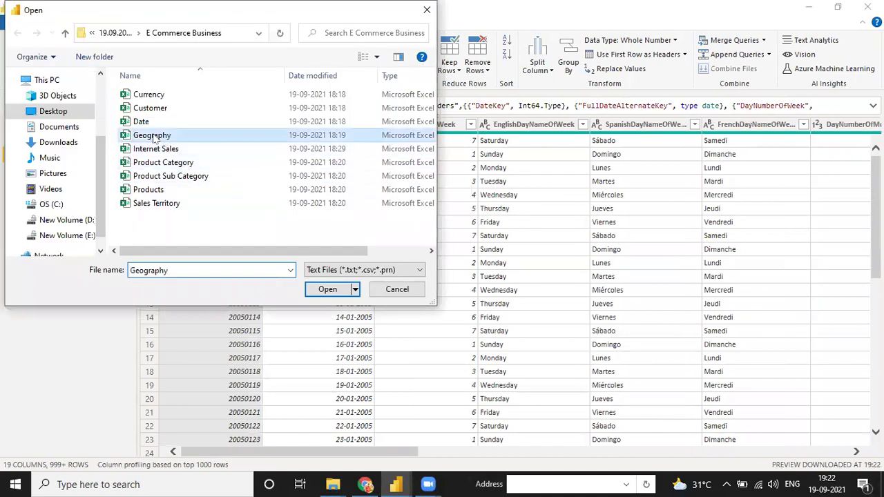
click(151, 135)
click(328, 289)
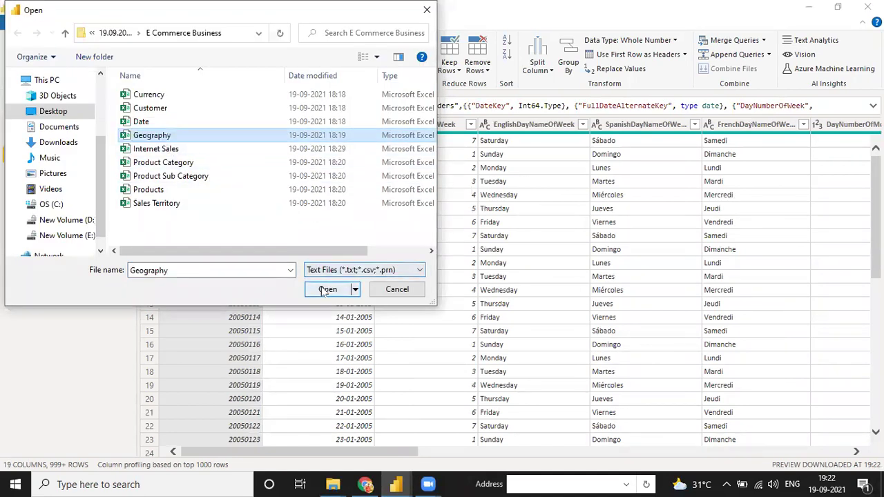
click(325, 290)
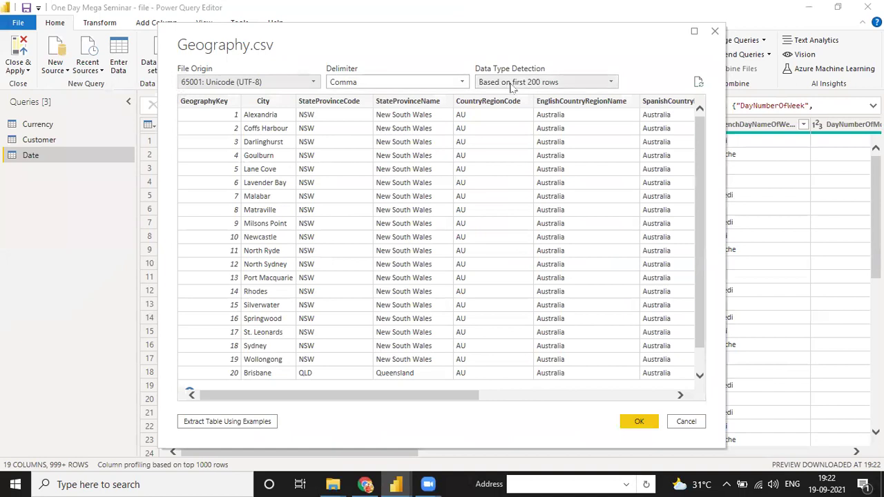
click(513, 86)
click(511, 104)
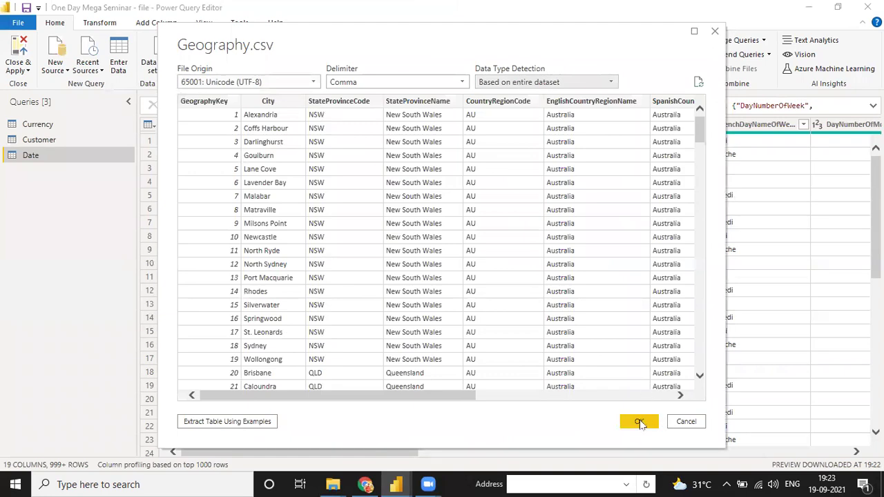
click(637, 421)
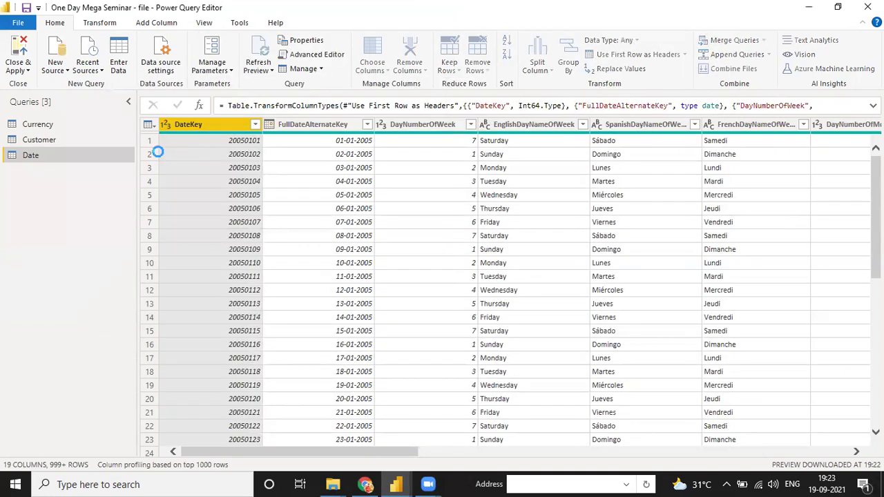
click(66, 75)
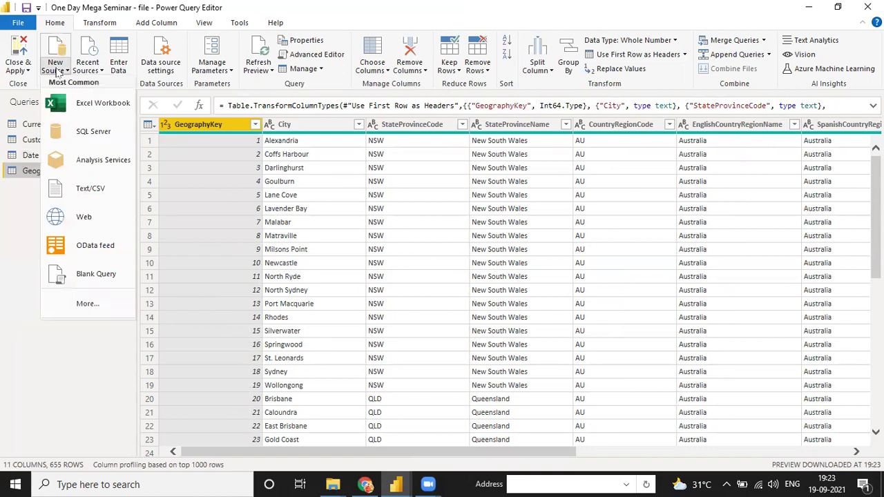
click(97, 187)
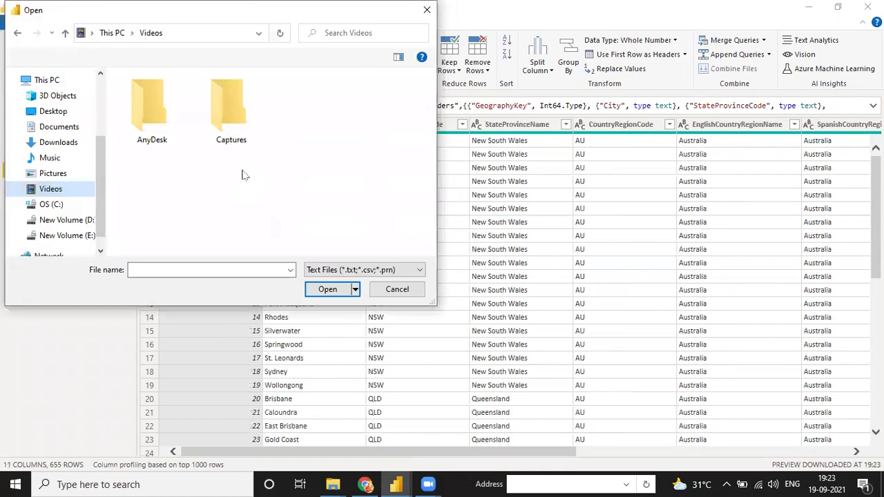
click(427, 10)
Import Internet Sales.csv as a new query with data types detected from the entire dataset, reviewing its remaining columns before loading.
click(56, 69)
click(76, 189)
click(161, 148)
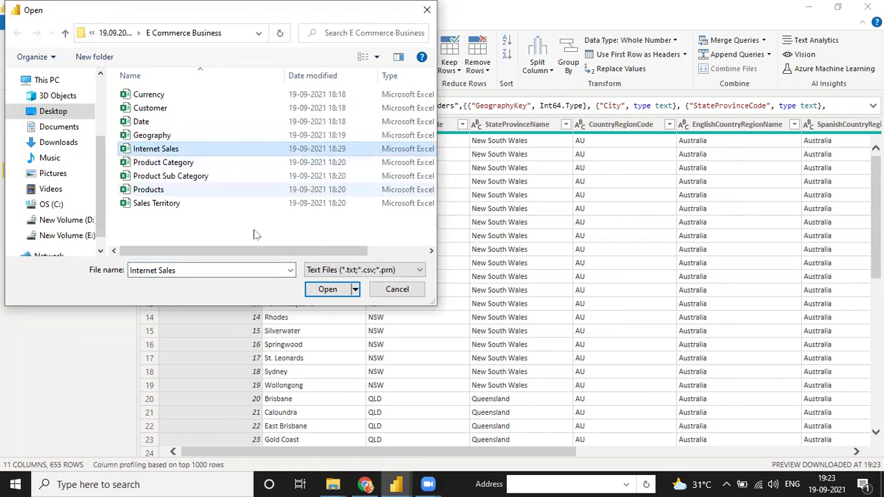
click(329, 289)
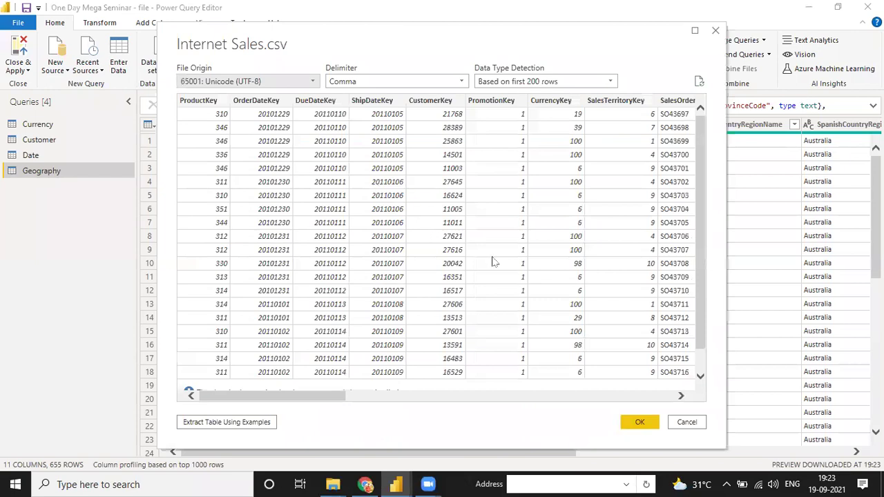
click(506, 81)
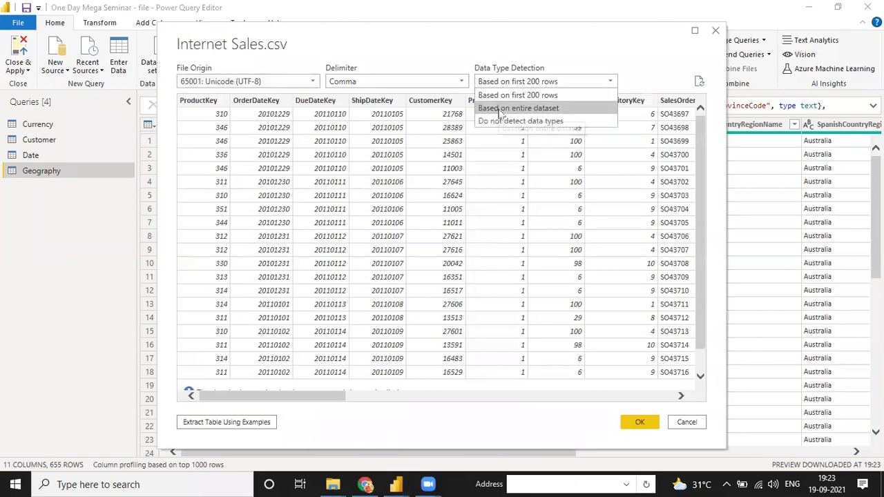
click(502, 114)
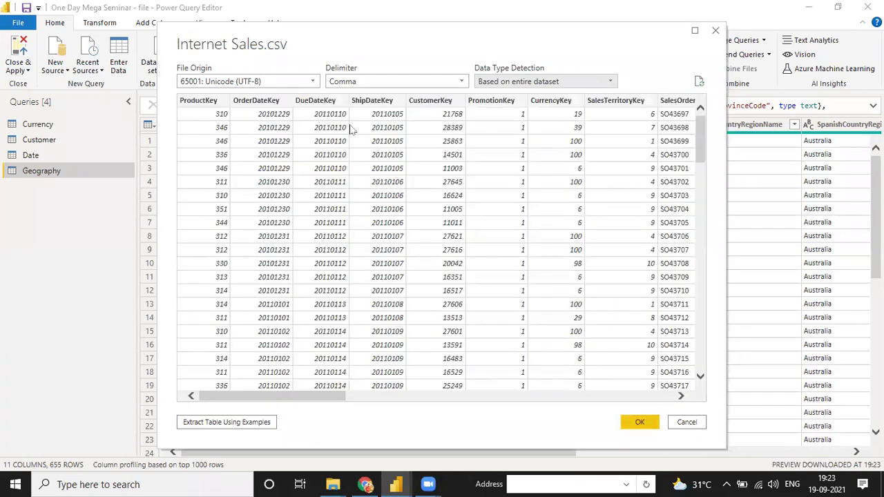
drag(311, 401, 646, 401)
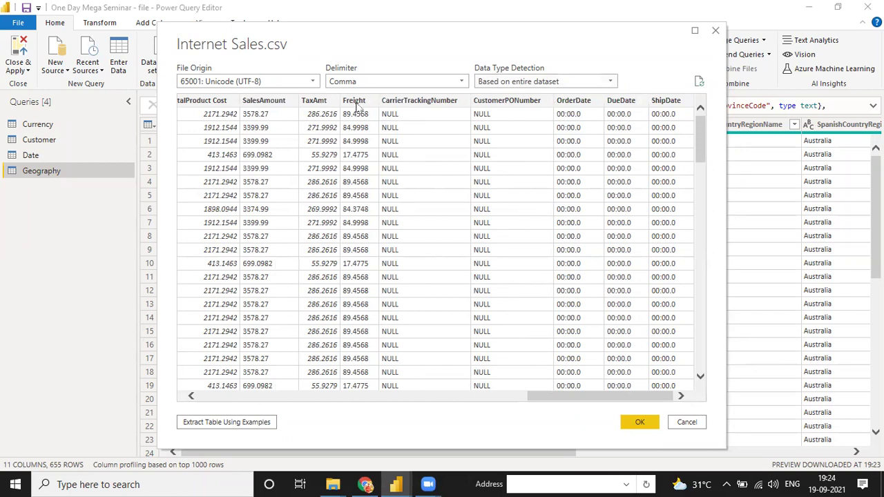
click(640, 422)
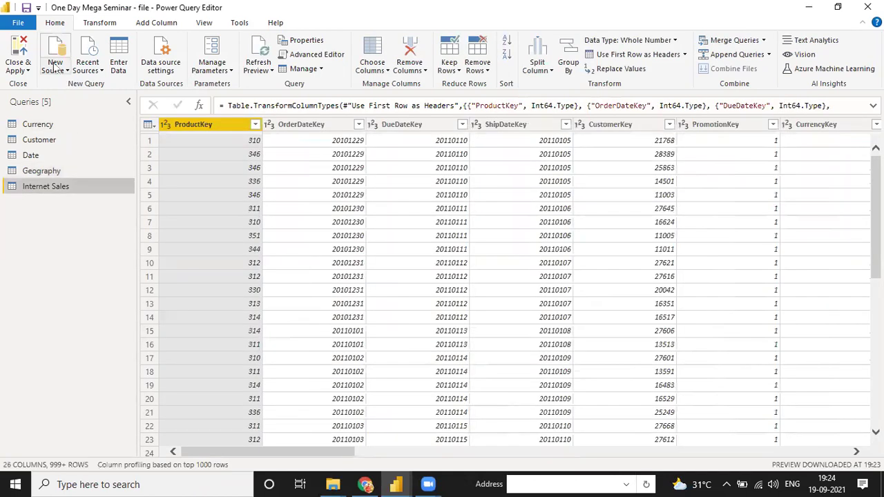
Import Product Category.csv as a new query, with data type detection based on the entire dataset.
click(56, 64)
click(56, 63)
click(54, 66)
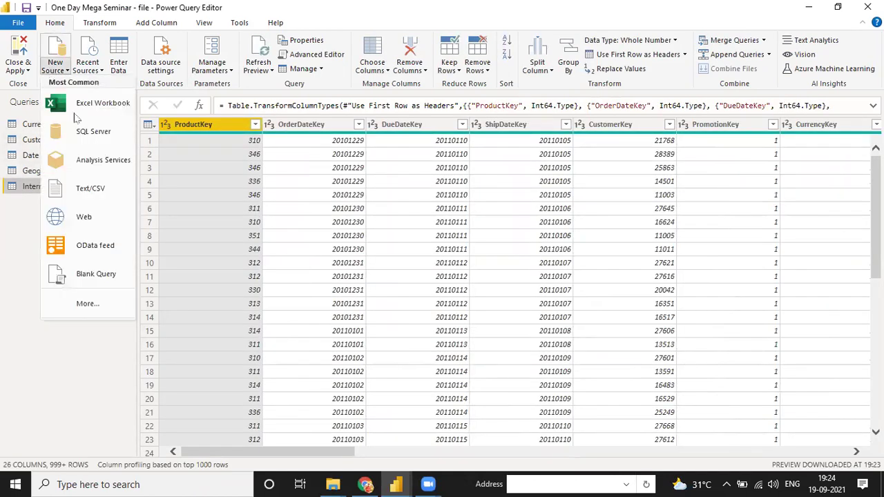
click(89, 188)
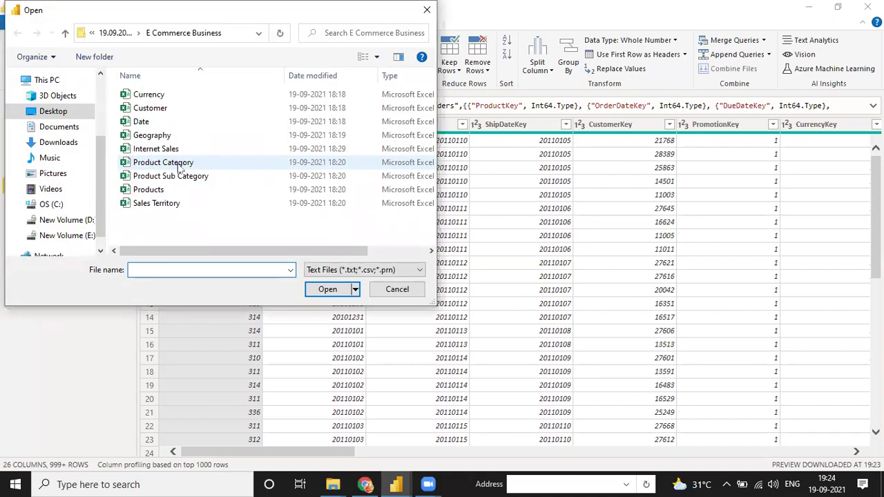
double_click(178, 166)
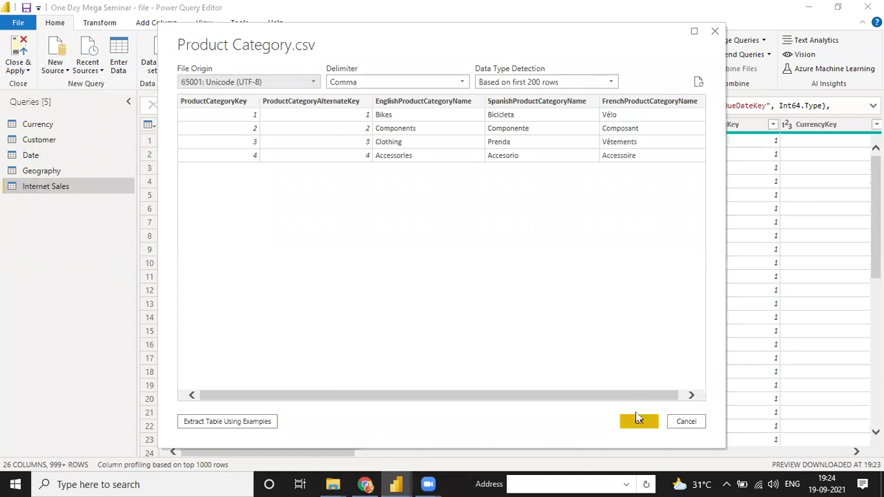
click(496, 83)
click(504, 107)
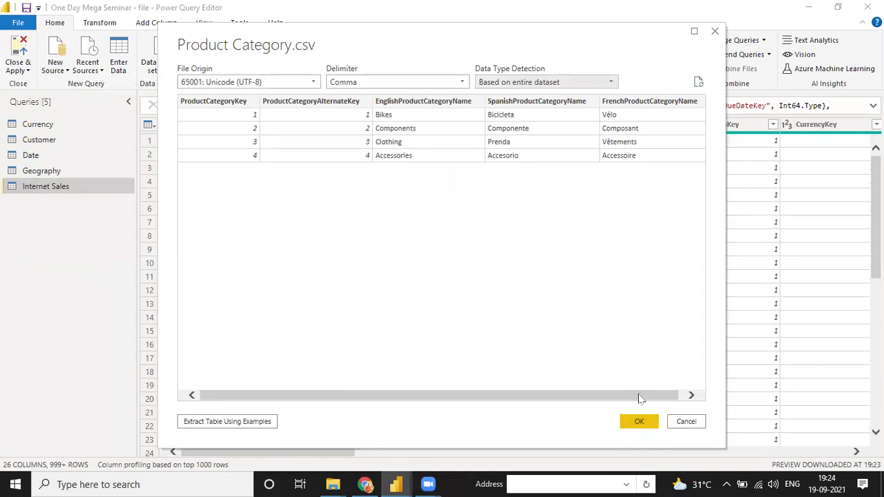
click(637, 421)
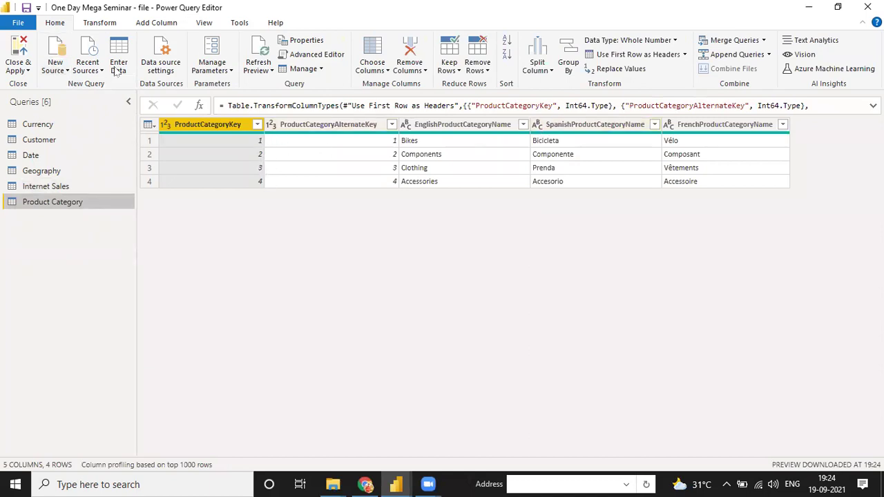
Import Product Sub Category.csv as a new query, with data type detection based on the entire dataset.
click(56, 67)
click(80, 185)
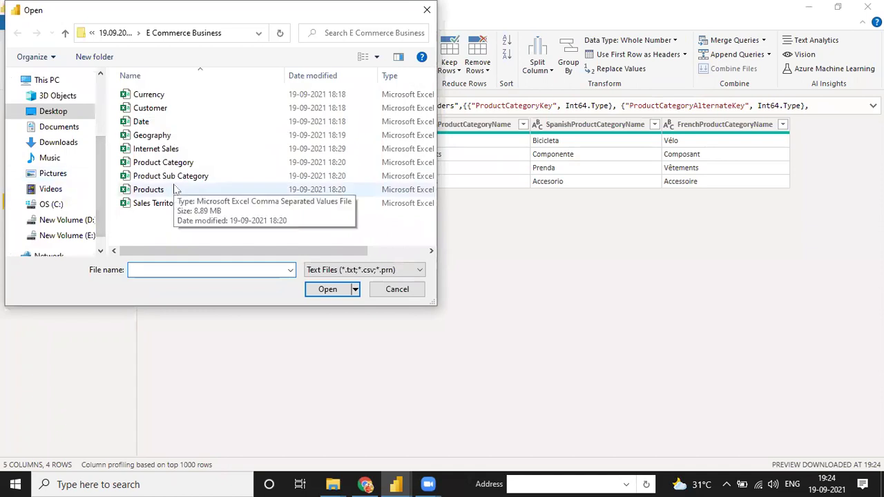
click(177, 176)
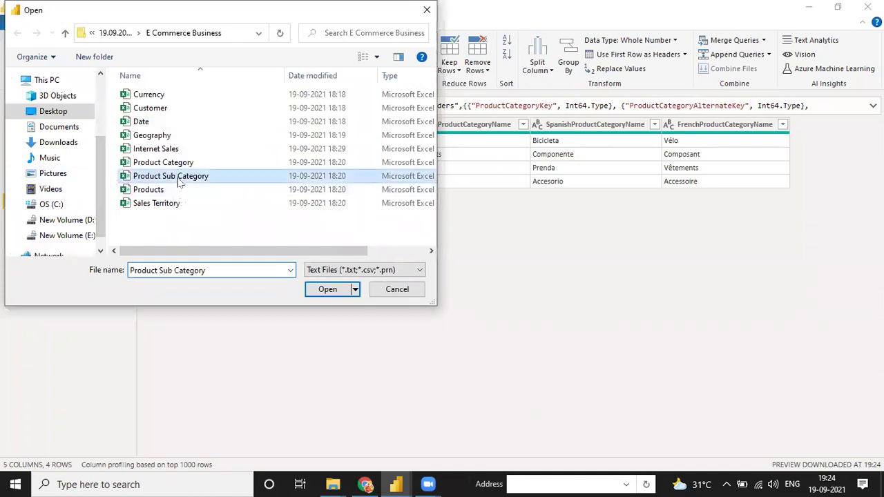
click(325, 290)
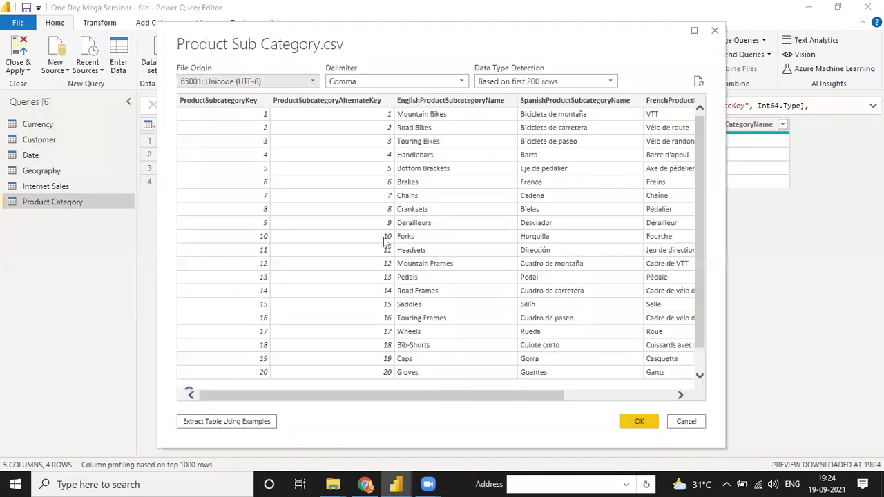
scroll(519, 265, down, 1)
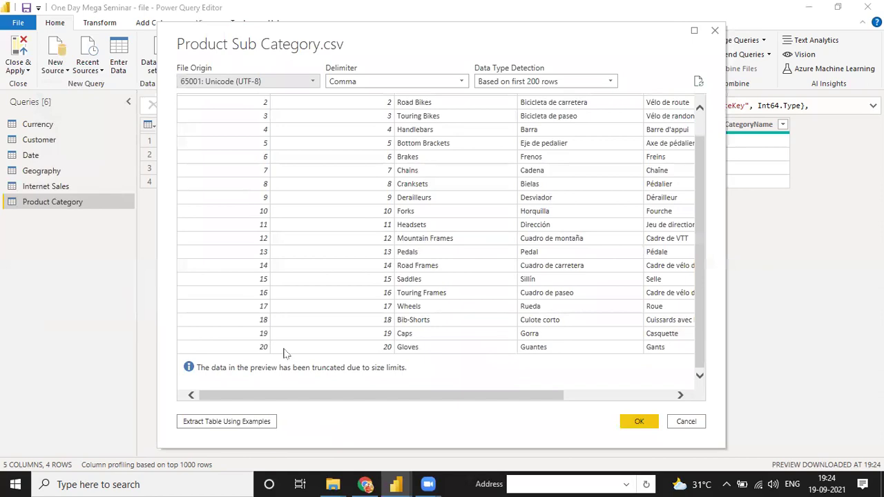
click(521, 81)
click(518, 96)
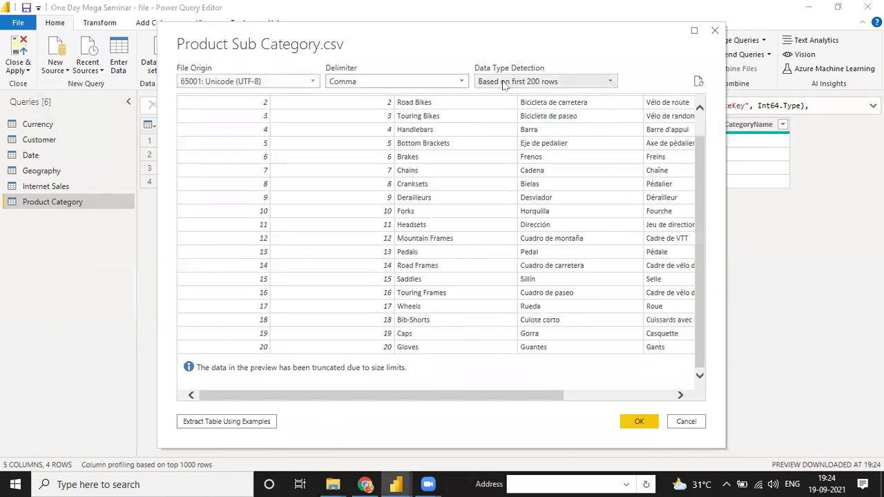
click(503, 83)
click(508, 108)
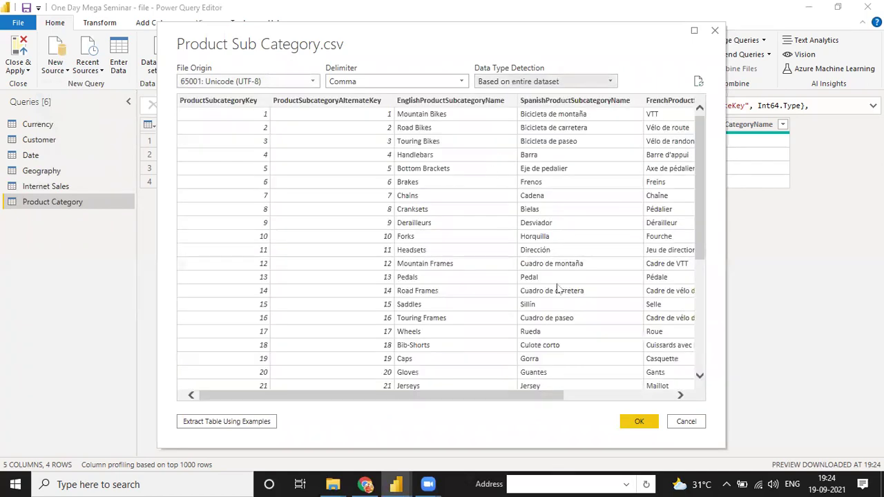
click(640, 421)
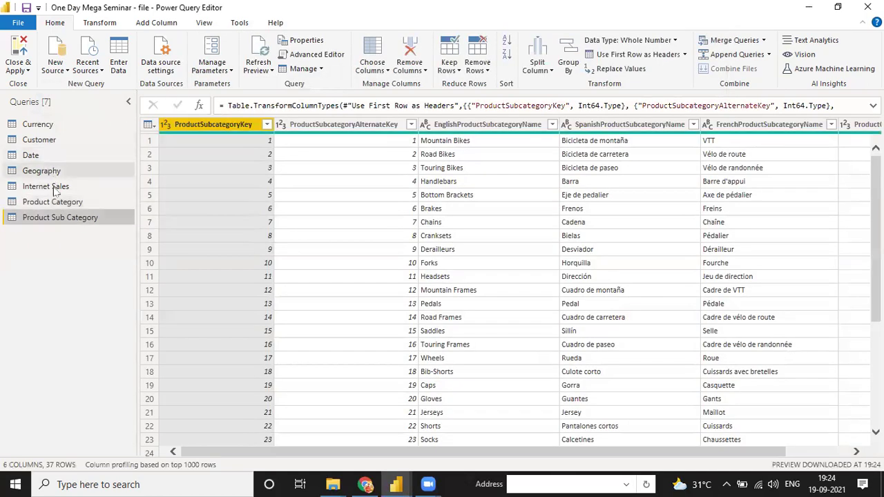
Import Products.csv as a new query, with data type detection based on the entire dataset.
click(57, 67)
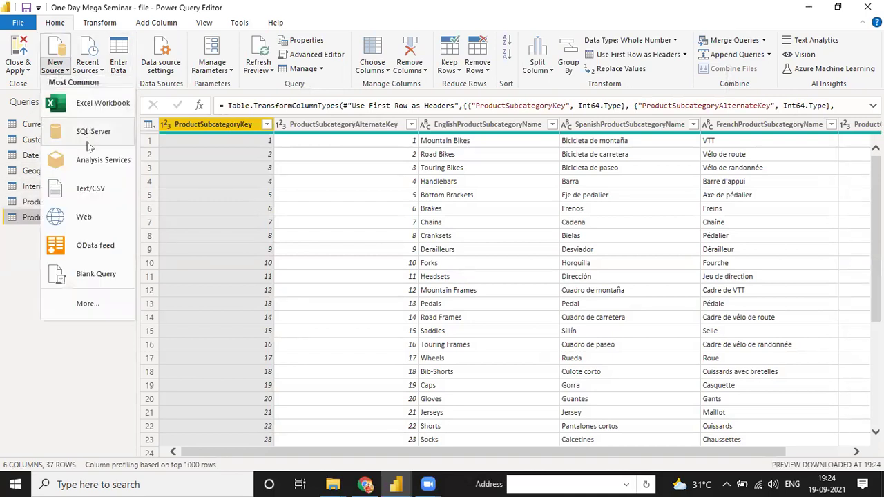
click(90, 192)
click(169, 189)
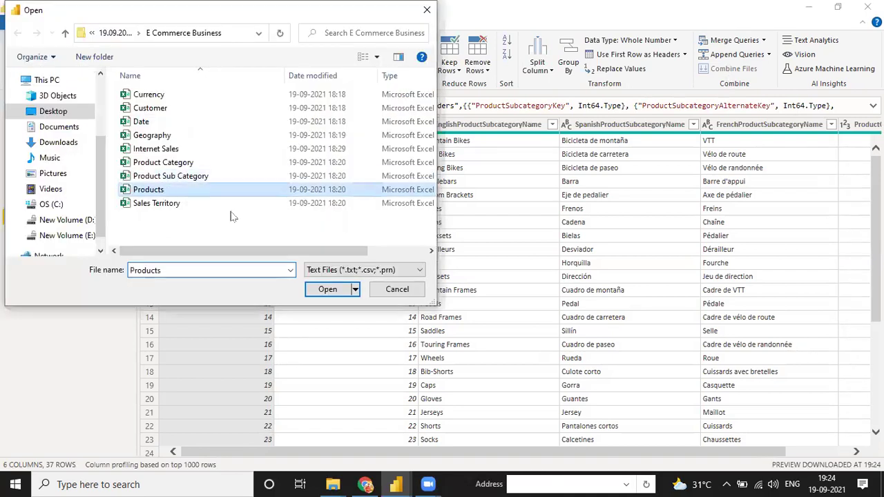
click(330, 289)
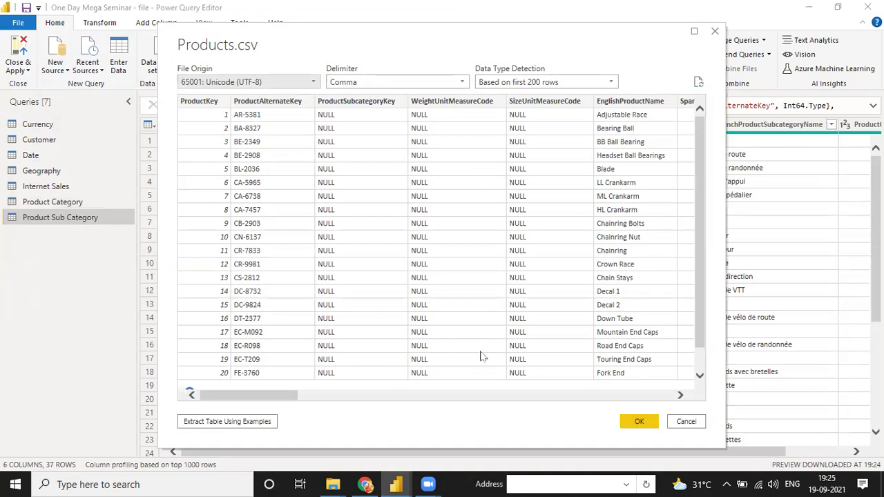
click(557, 85)
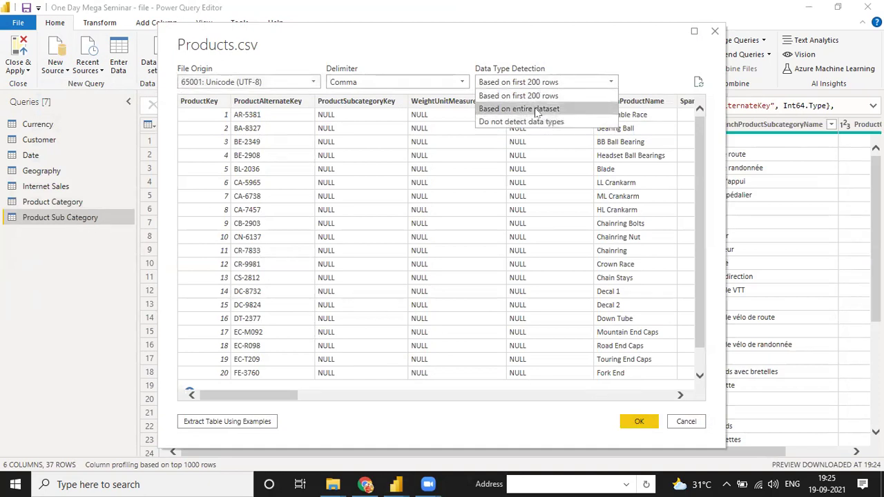
click(610, 318)
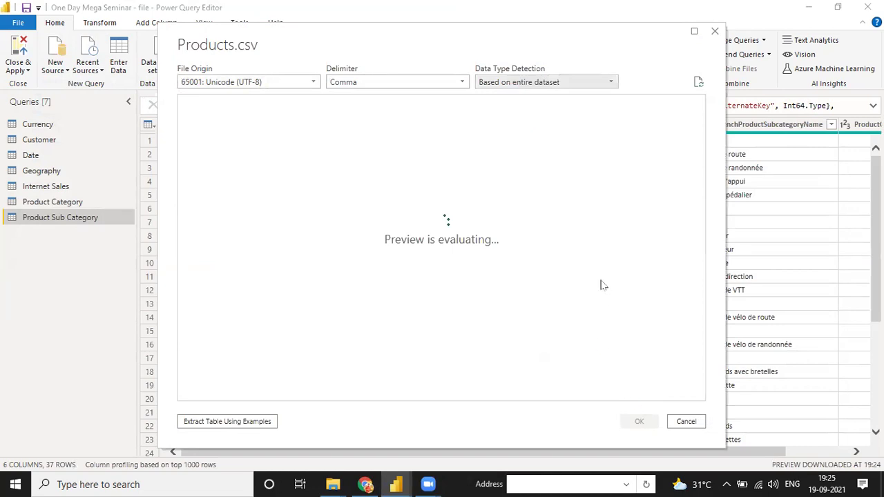
key(Escape)
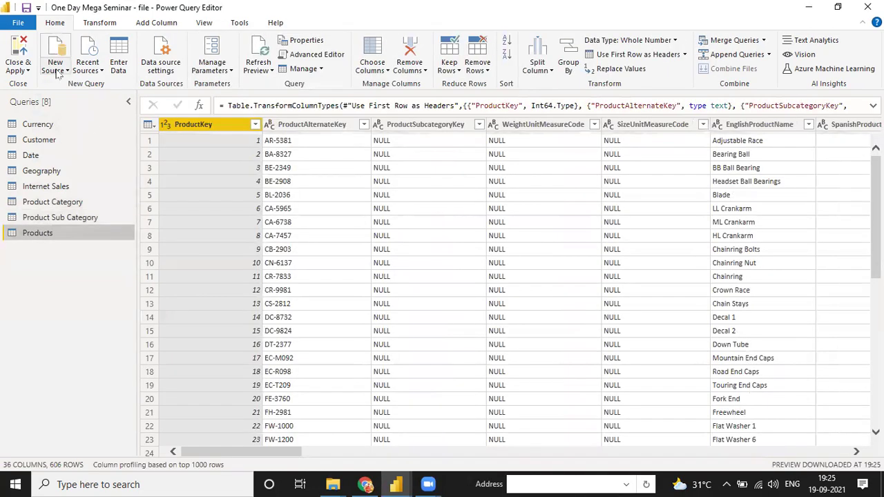
Import Sales Territory.csv as a new query, with data type detection based on the entire dataset.
click(57, 69)
click(91, 188)
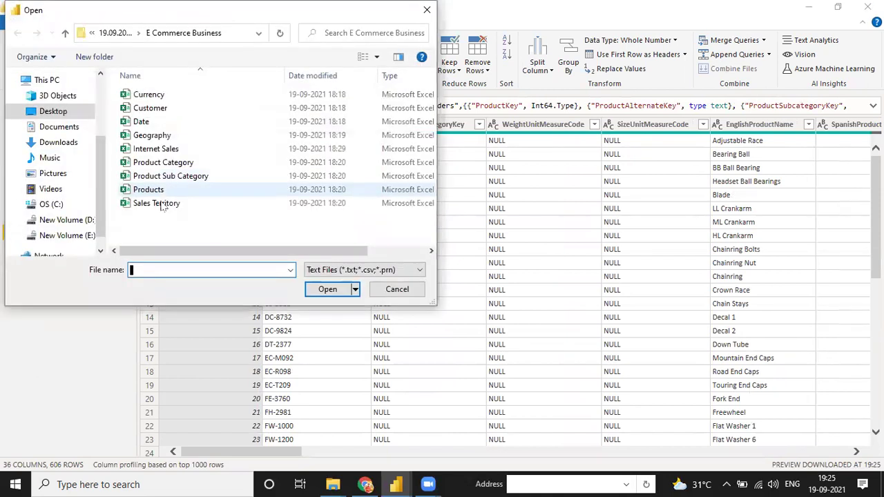
click(172, 203)
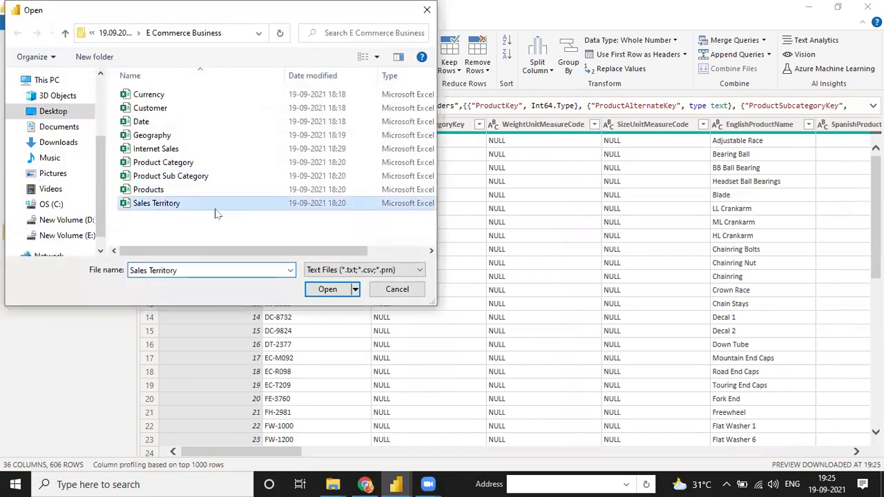
click(322, 289)
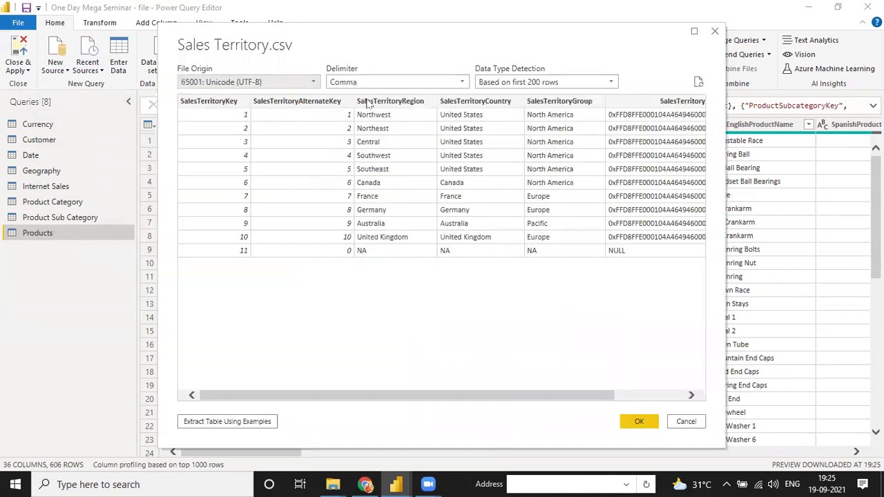
click(525, 85)
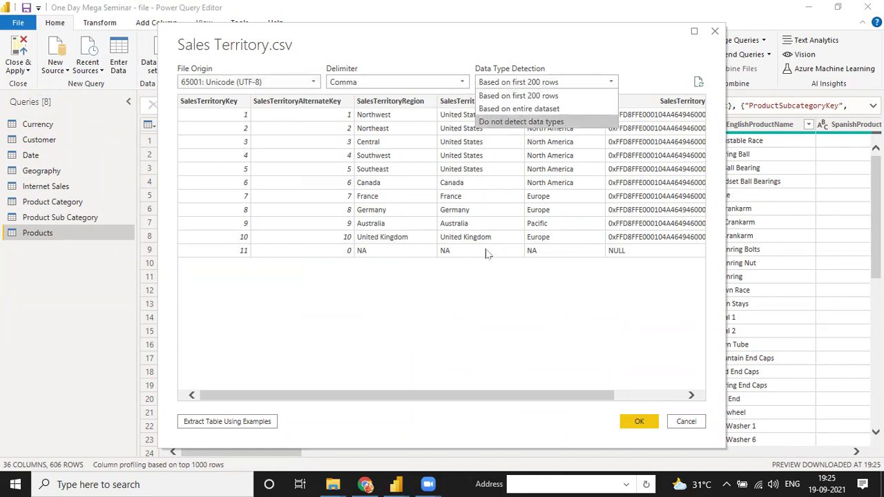
click(519, 109)
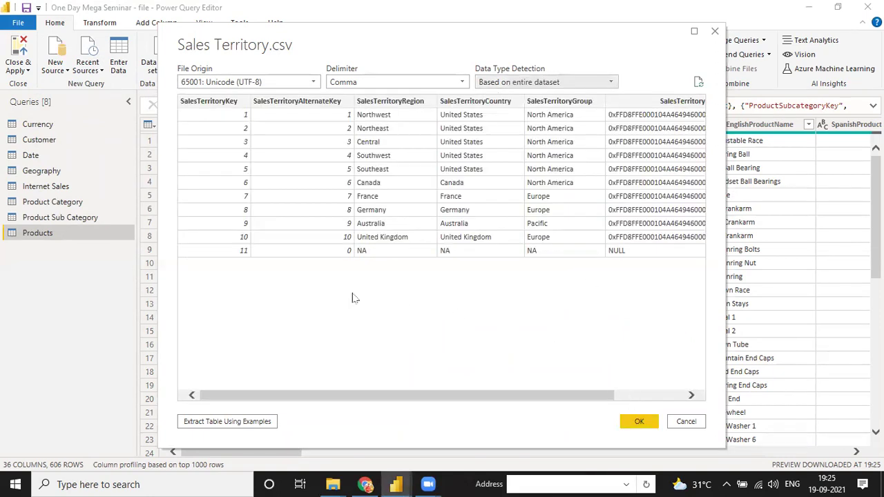
click(638, 421)
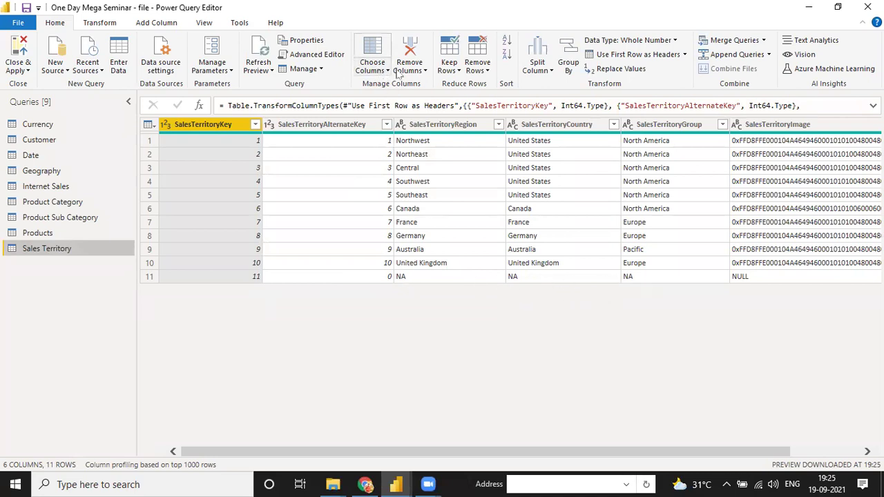
Remove 1 bottom row from the Sales Territory query.
click(476, 66)
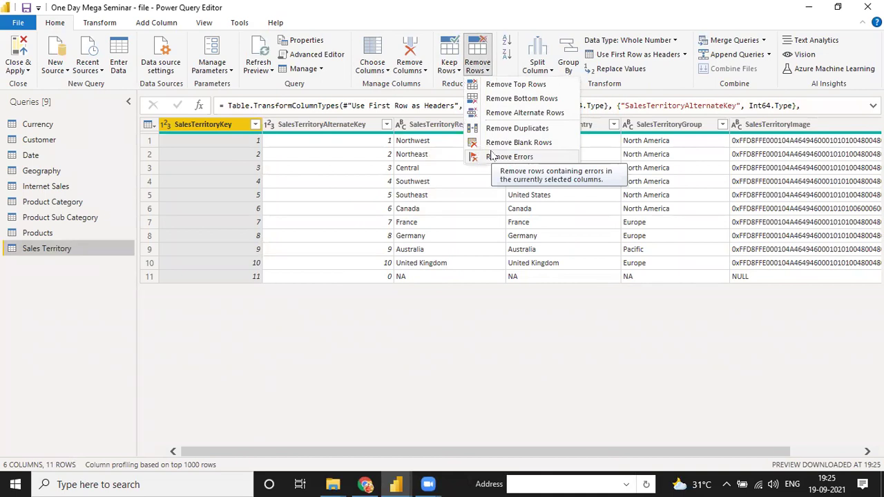
click(505, 100)
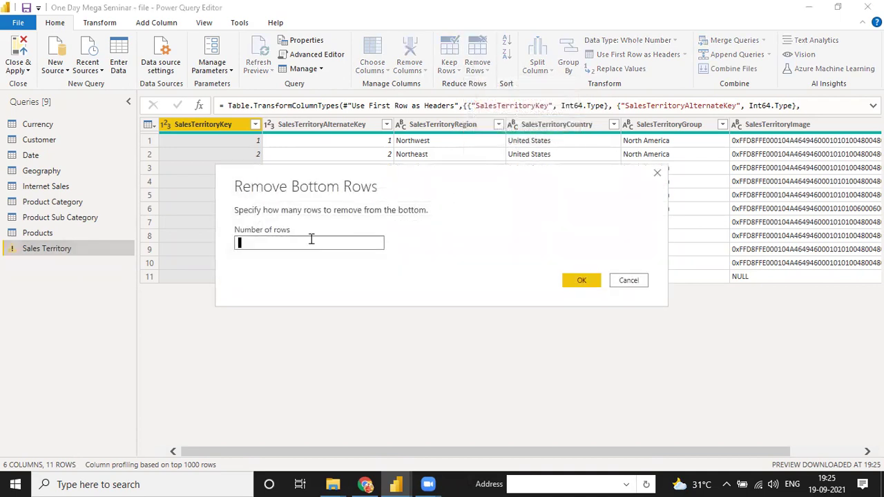
text(1)
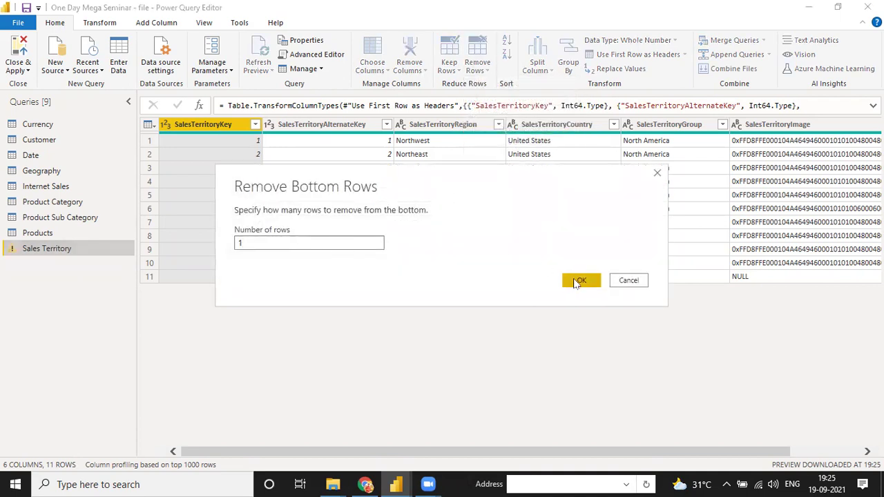
click(580, 280)
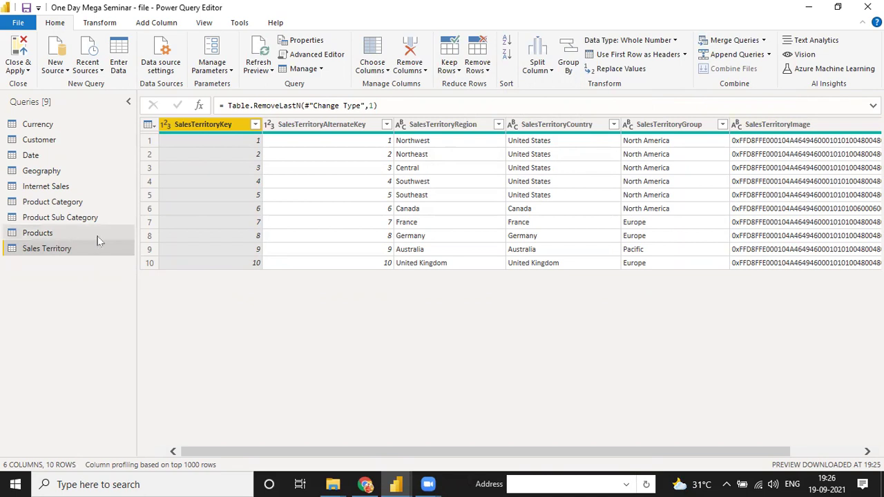
Remove the MiddleName column from the Customer query.
click(38, 125)
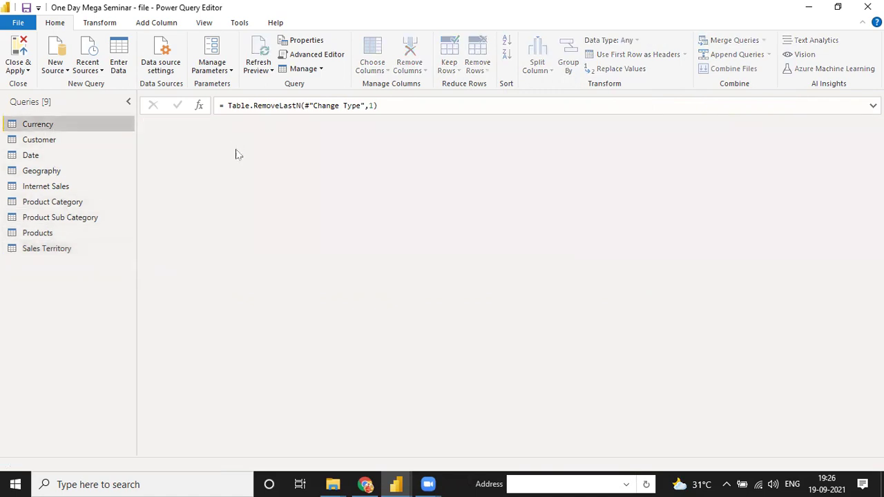
click(60, 142)
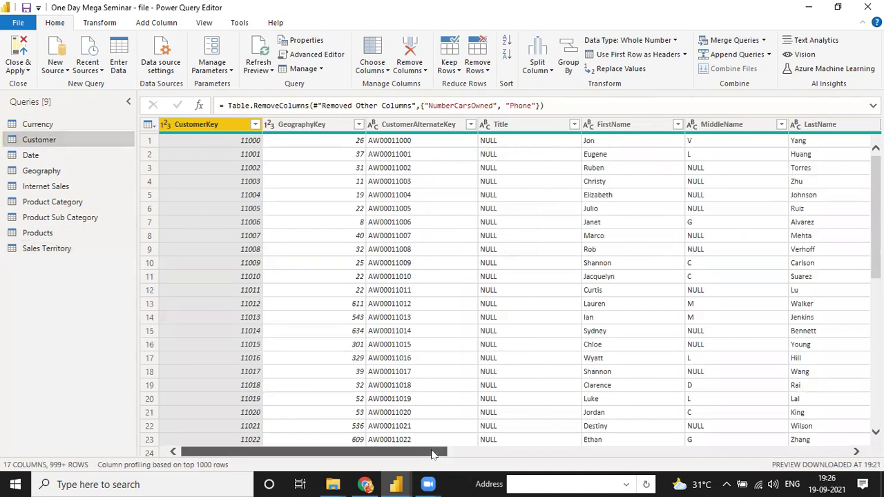
drag(432, 452, 442, 452)
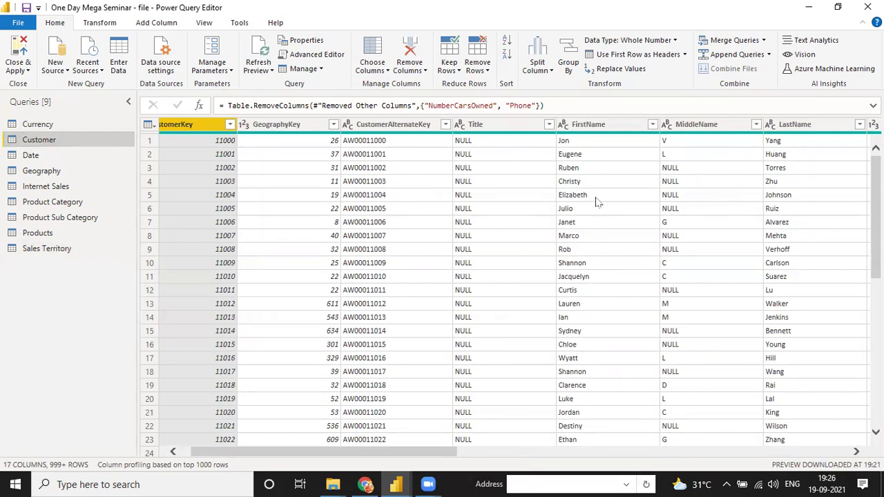
click(578, 129)
click(669, 128)
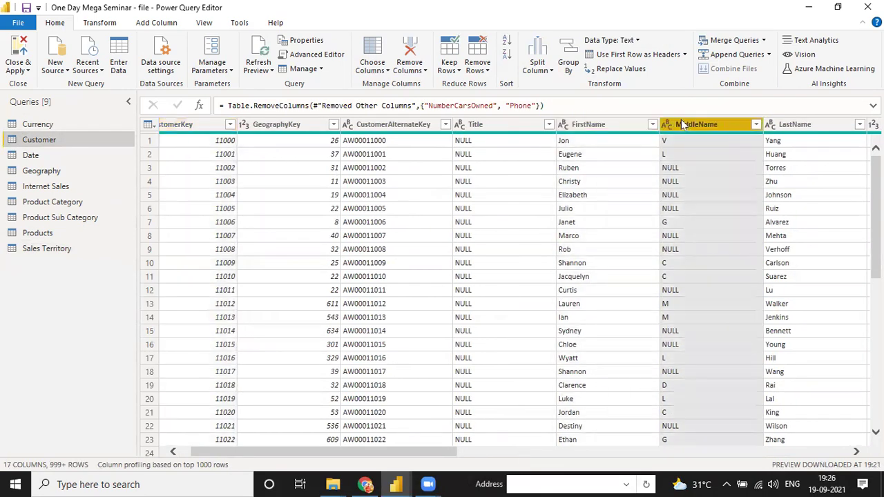
click(796, 127)
click(699, 123)
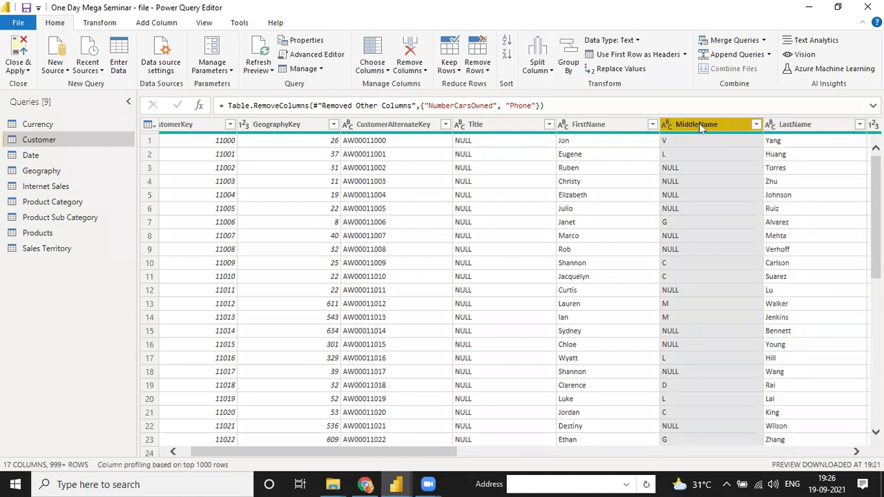
right_click(699, 123)
click(734, 148)
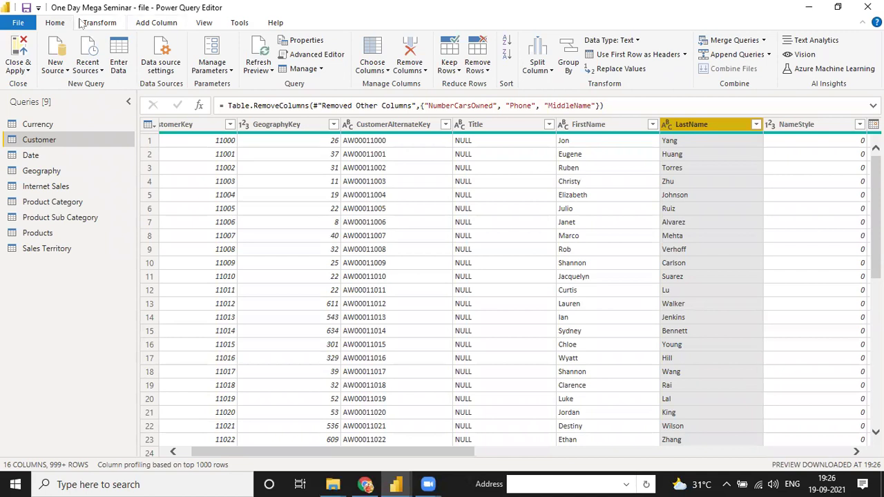
Start a custom column in the Customer query and name it Full Name.
click(156, 23)
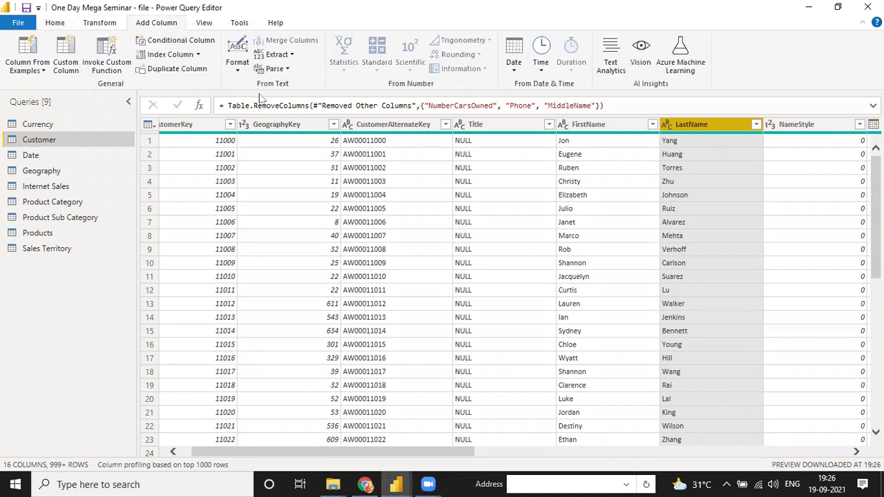
click(65, 62)
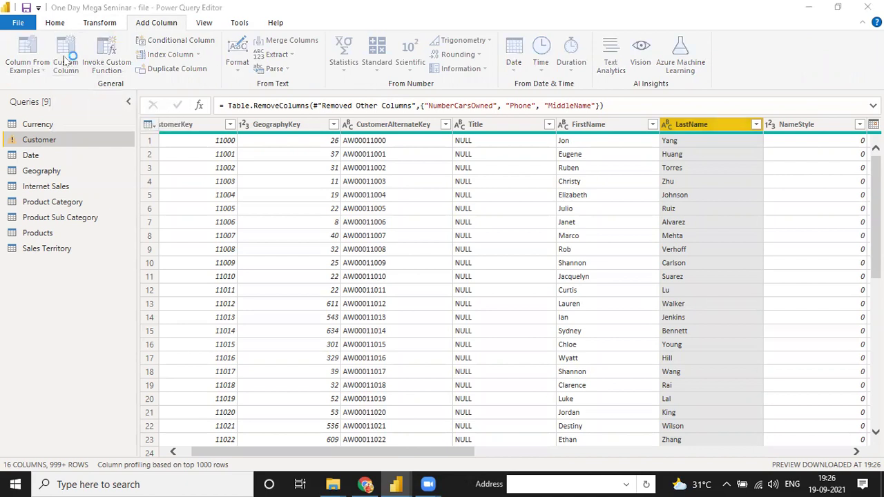
click(274, 172)
key(BackSpace)
key(BackSpace)
key(BackSpace)
key(BackSpace)
key(BackSpace)
key(BackSpace)
text(Fu)
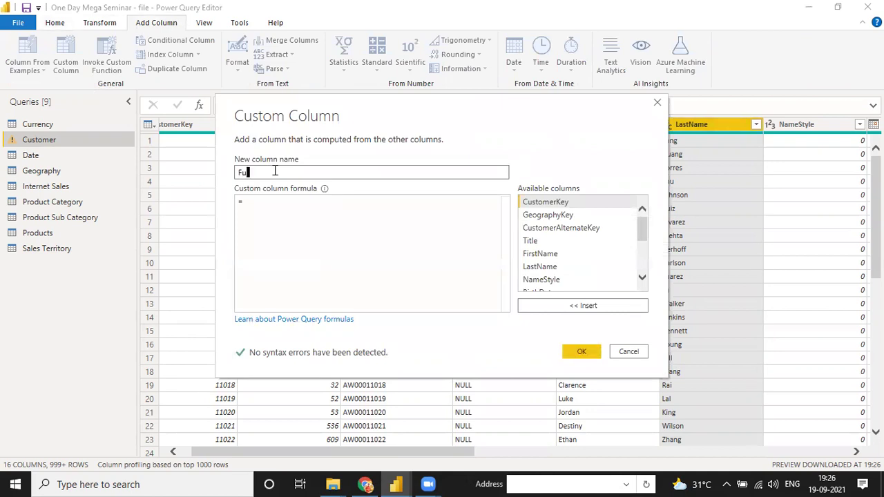
text(ll Name)
key(BackSpace)
key(BackSpace)
key(BackSpace)
text(ae)
key(BackSpace)
text(me)
Define the custom column formula as [FirstName]& " " & [LastName] and add the column to the Customer query.
click(264, 199)
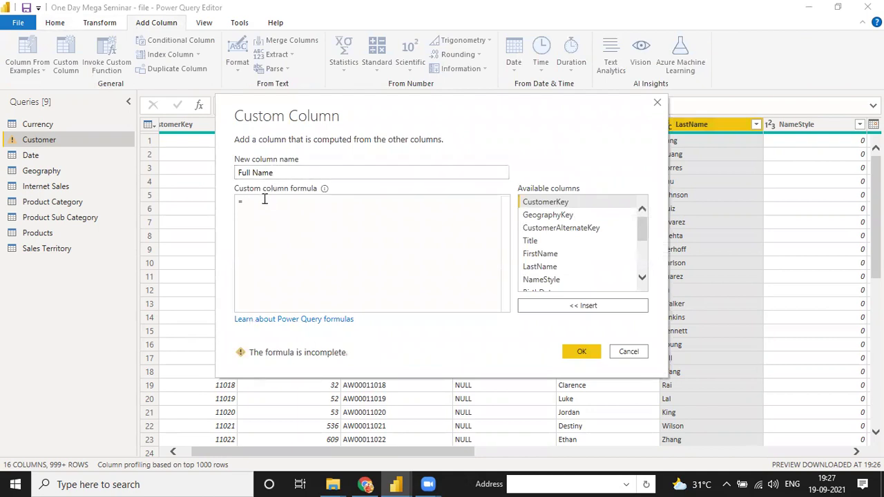
click(533, 254)
double_click(537, 254)
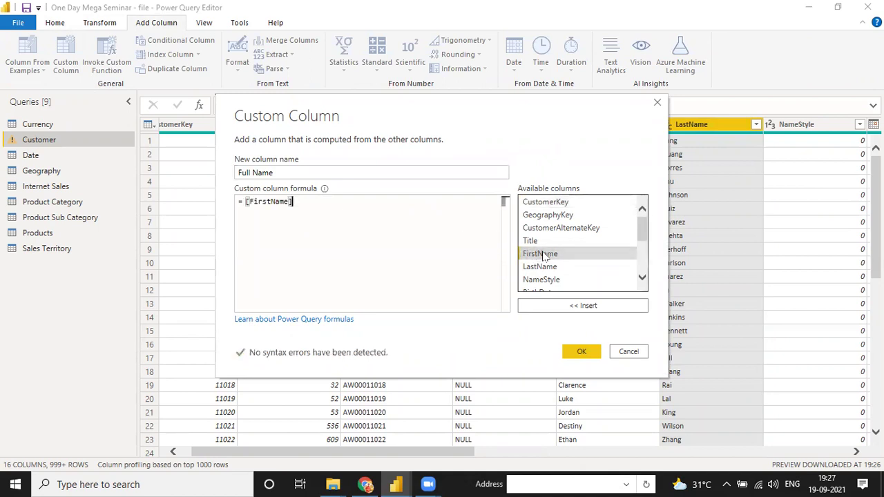
text(&)
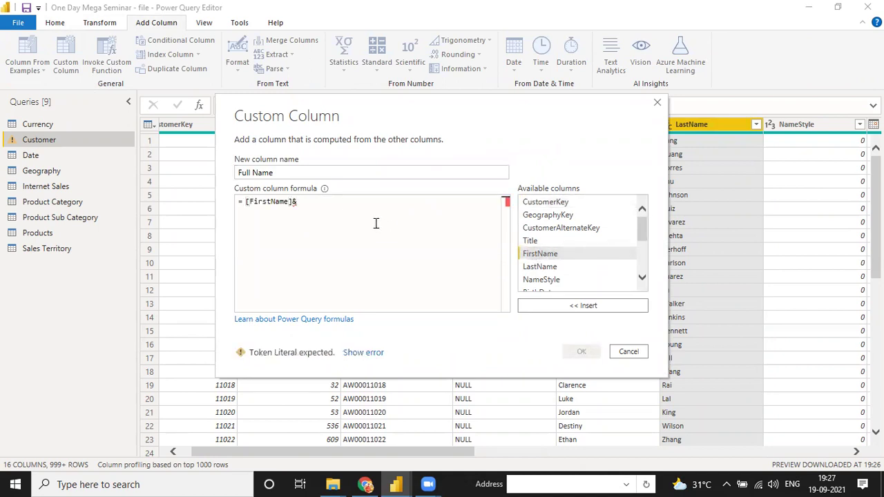
text("")
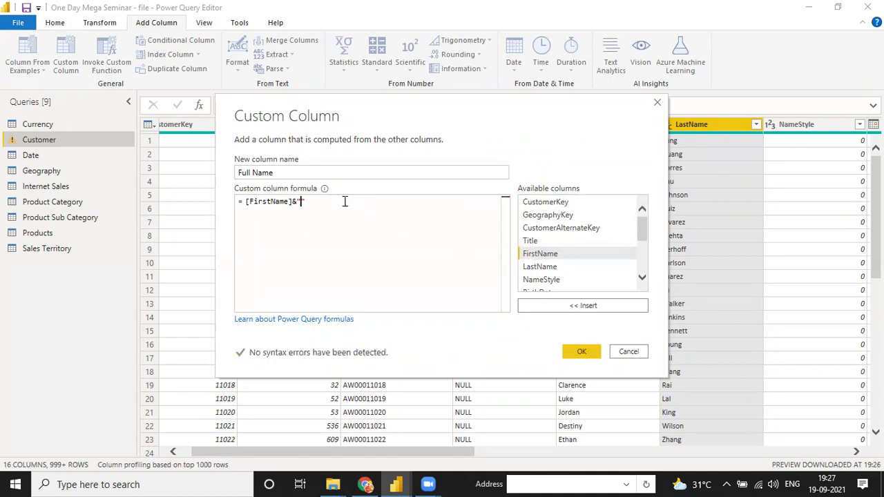
text( &)
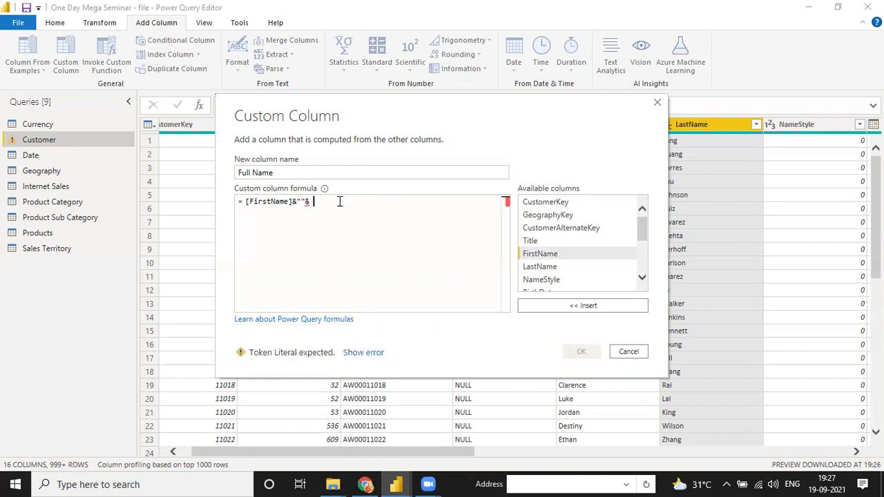
key(BackSpace)
key(BackSpace)
key(BackSpace)
key(BackSpace)
text(" )
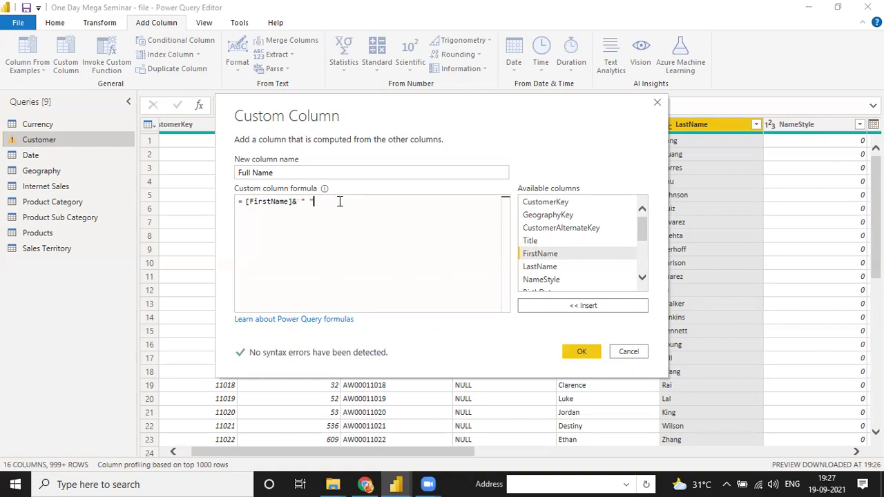
text(&)
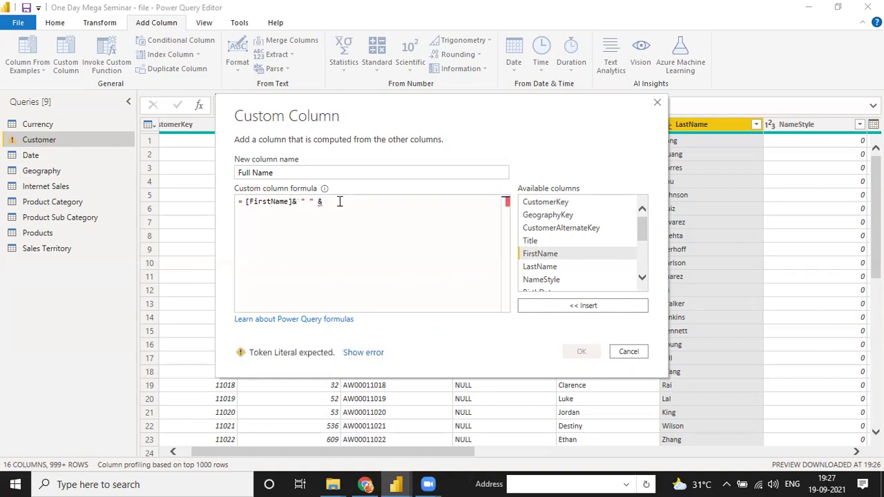
double_click(540, 268)
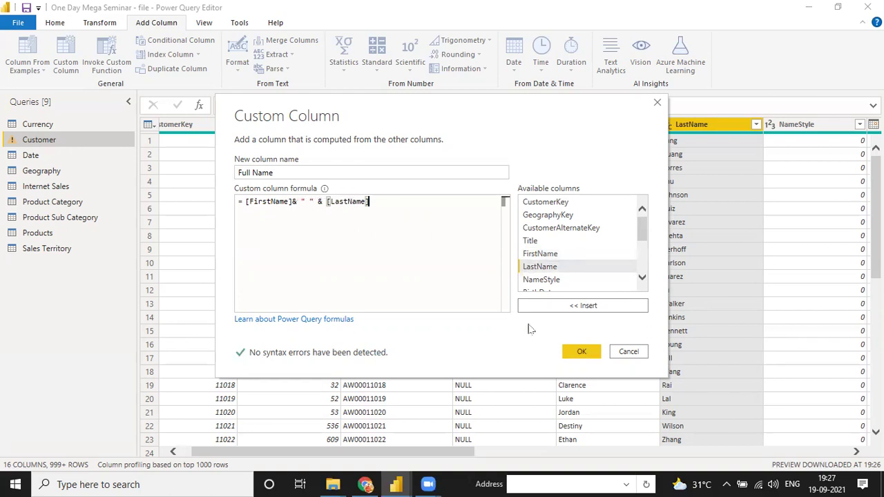
click(579, 351)
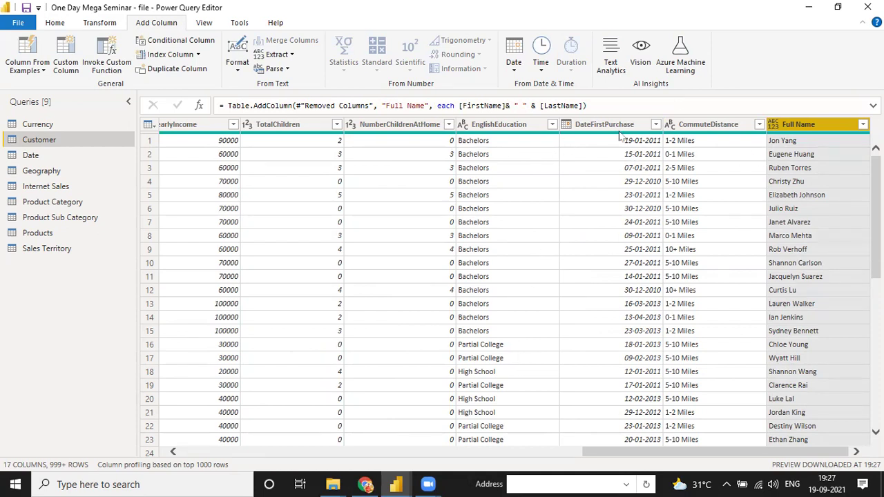
drag(635, 453, 346, 464)
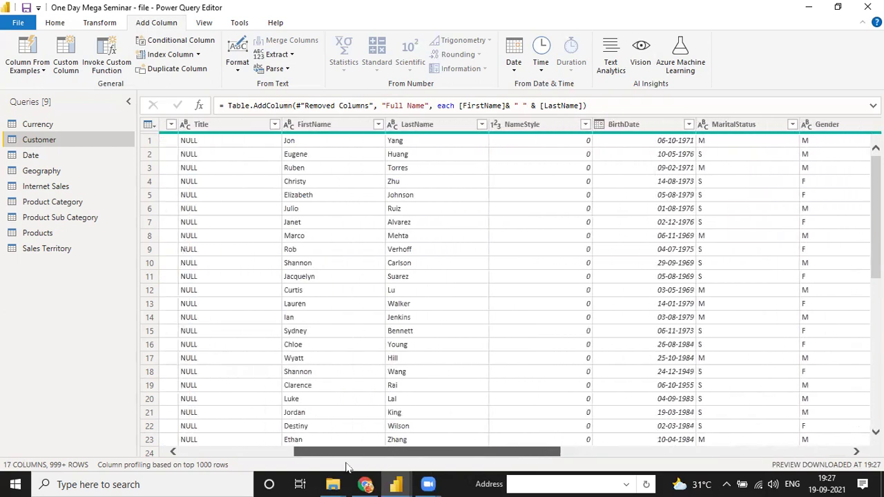
Change the data type of the Full Name column in the Customer query to Text.
drag(498, 454, 762, 460)
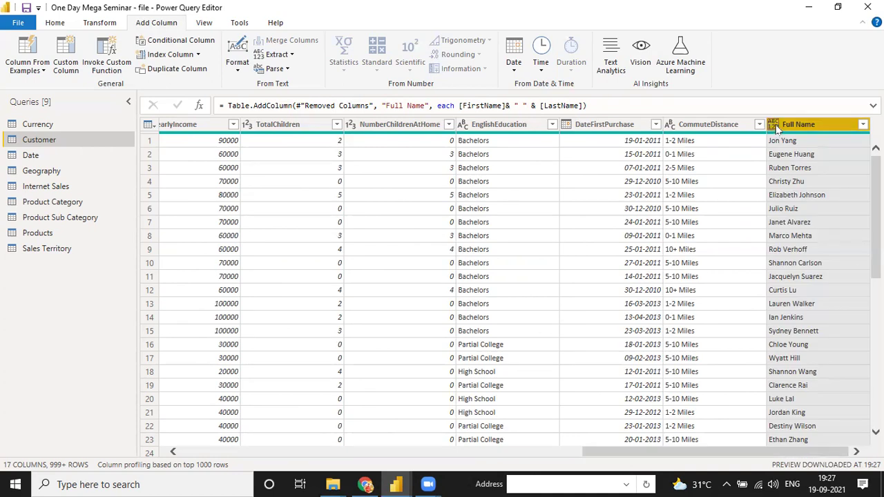
click(772, 128)
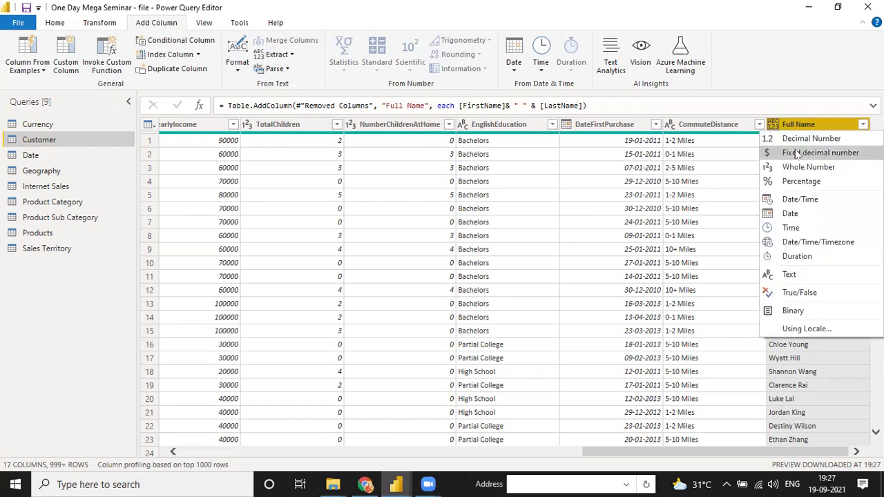
click(791, 274)
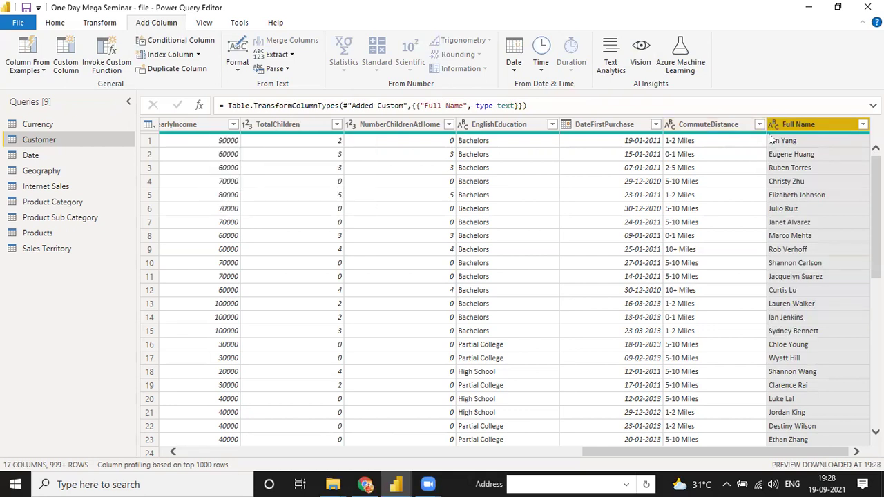
mouse_move(772, 139)
drag(601, 459, 314, 457)
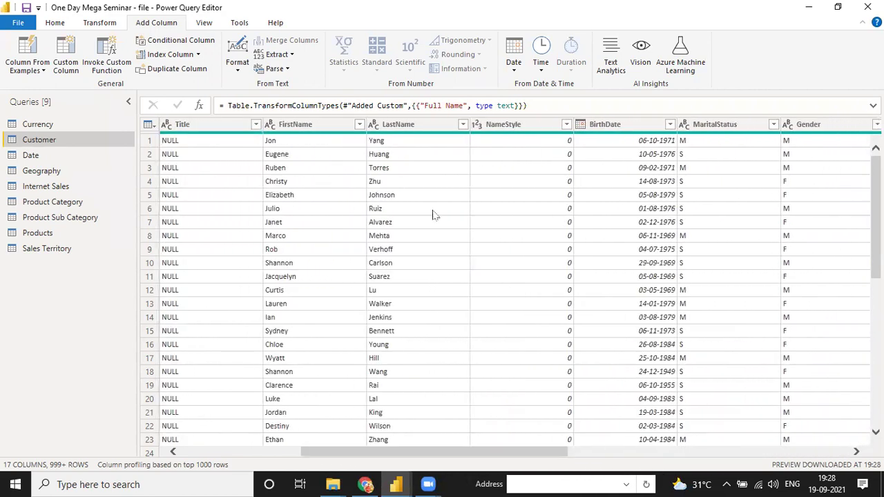
click(298, 126)
right_click(294, 127)
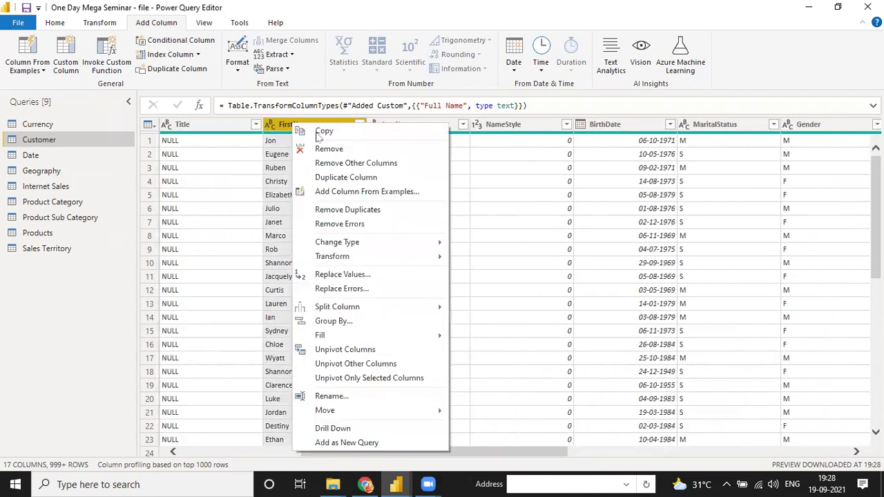
click(336, 192)
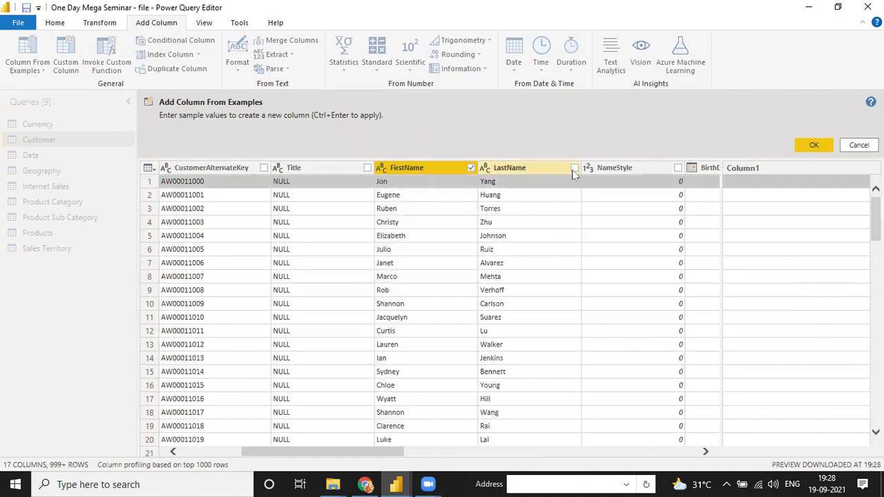
click(575, 170)
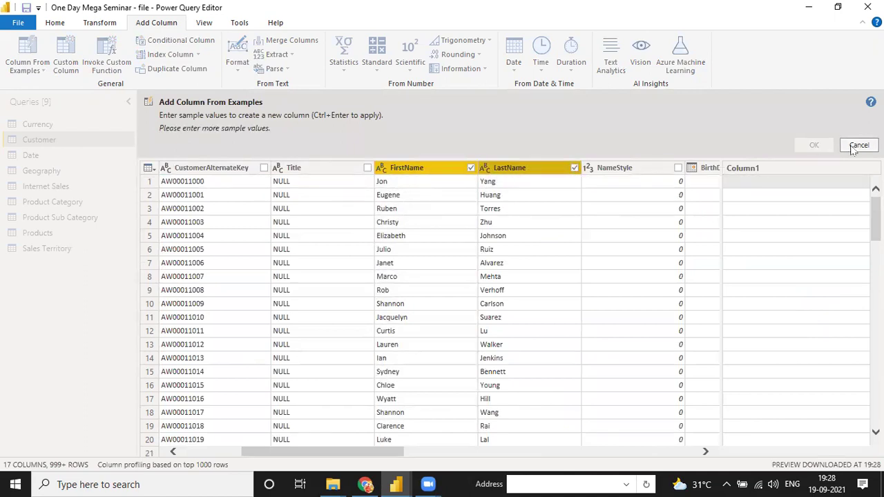
click(574, 169)
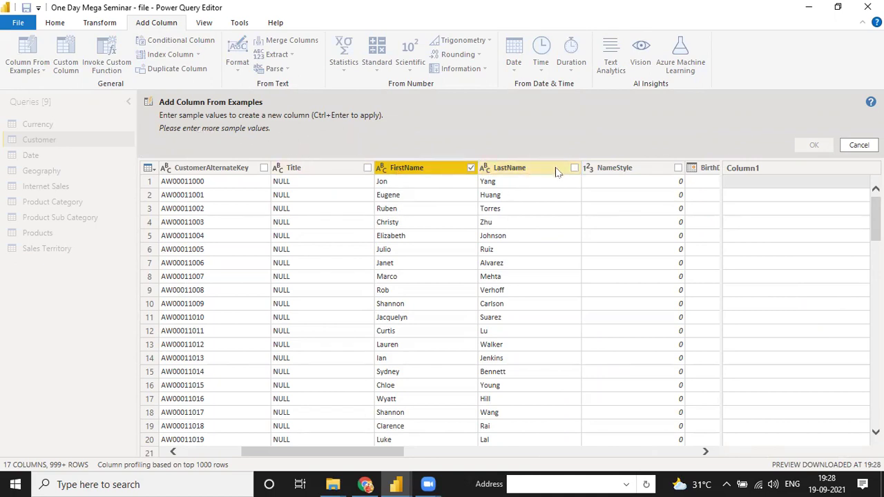
click(574, 168)
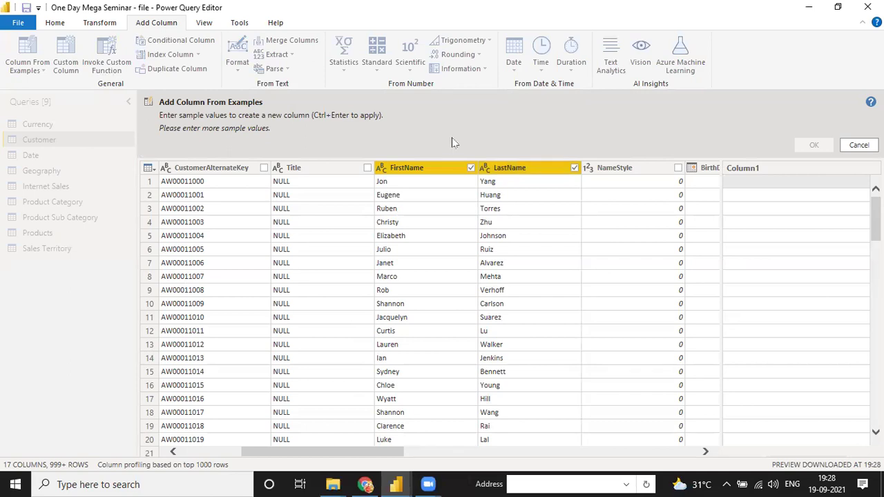
click(574, 170)
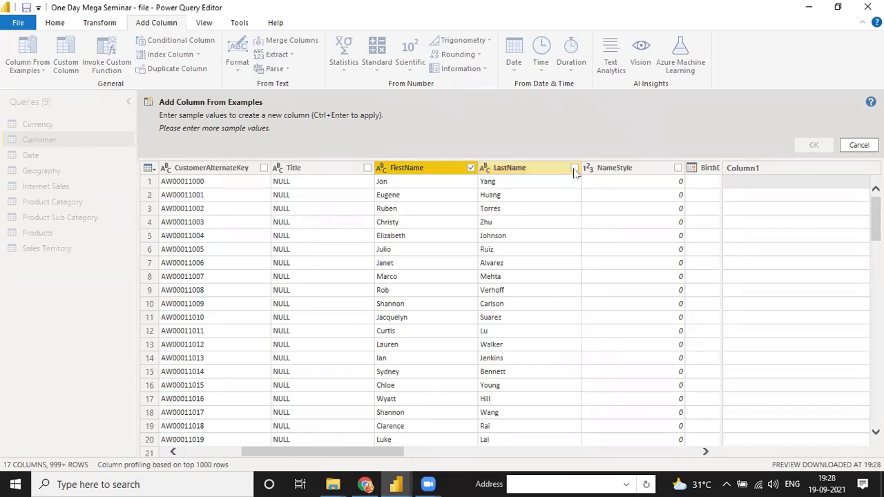
click(857, 147)
click(488, 126)
click(453, 124)
right_click(443, 123)
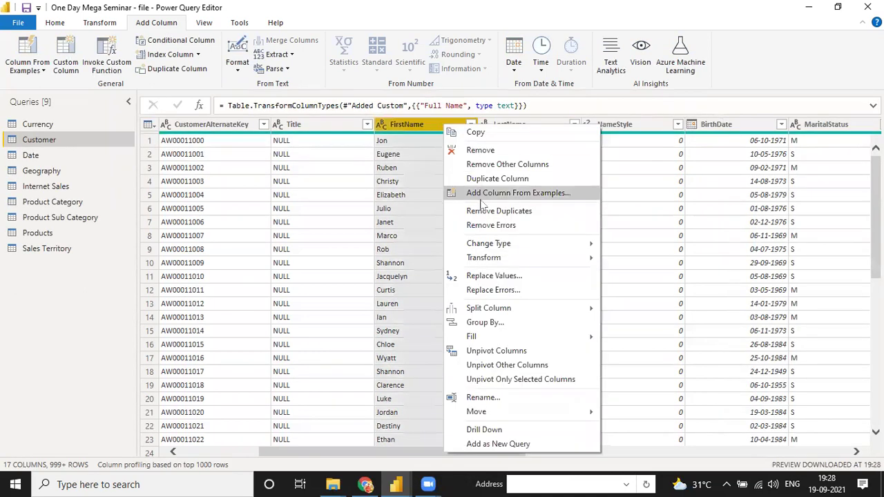
click(512, 196)
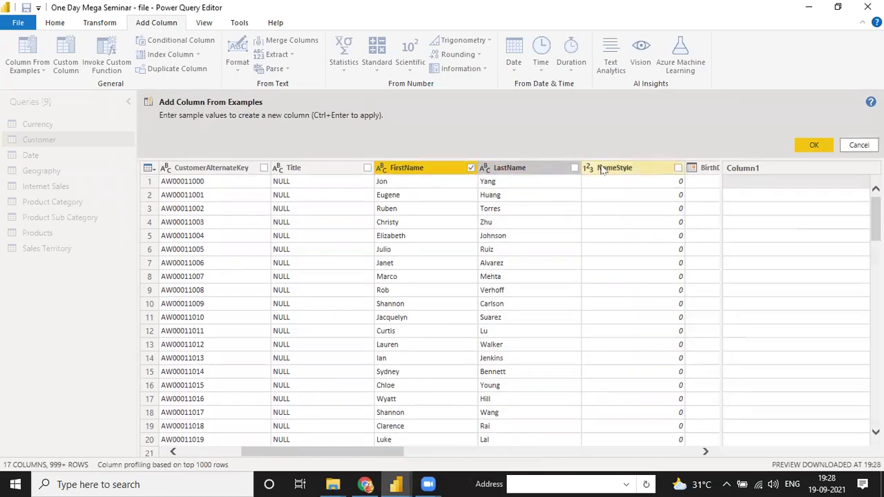
click(574, 168)
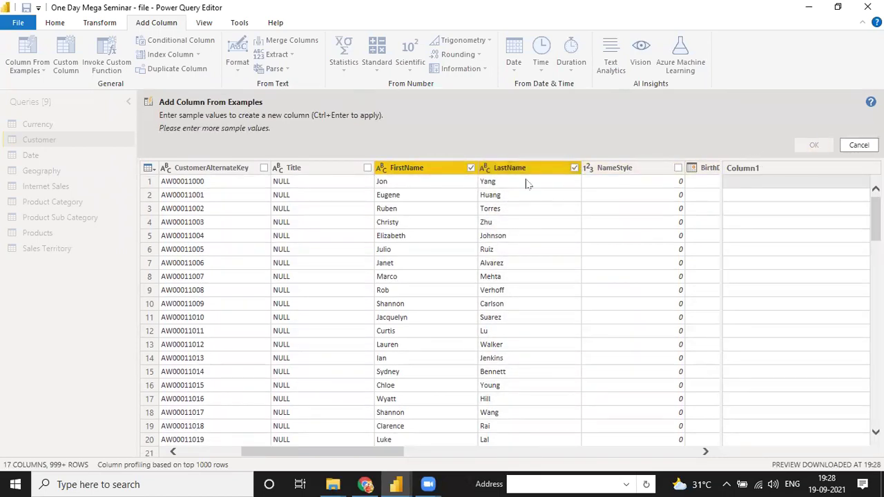
click(574, 168)
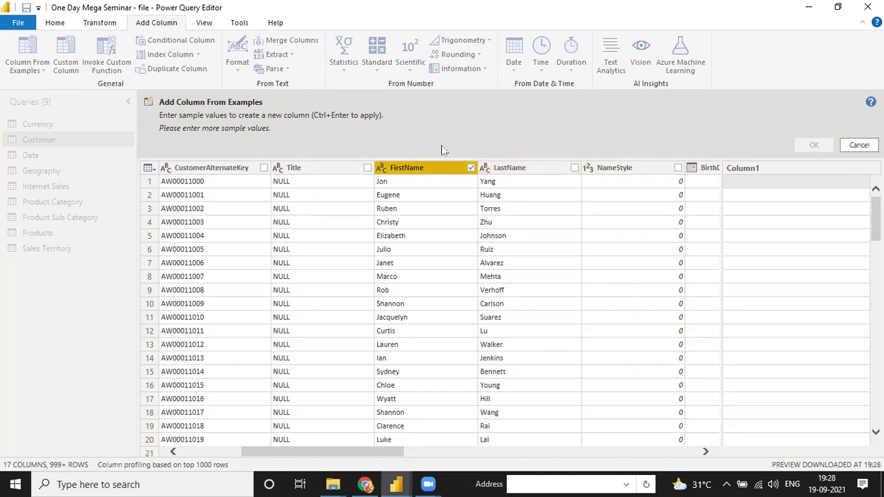
click(856, 145)
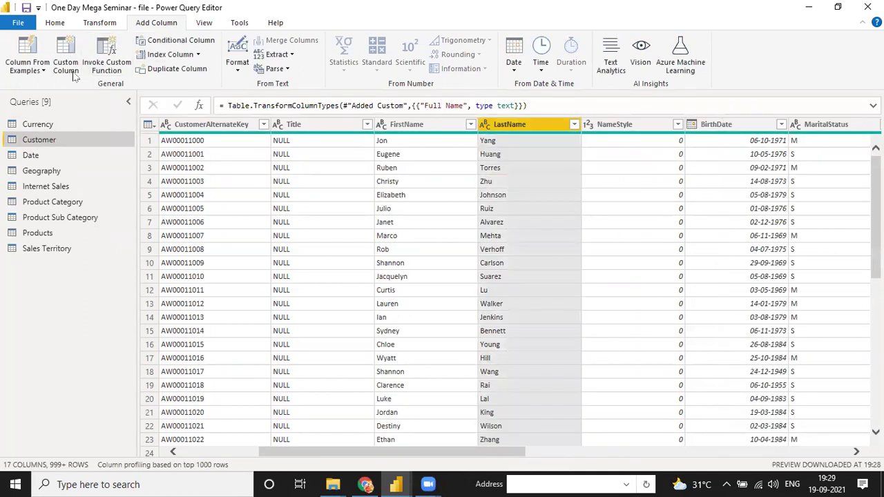
Add a column from examples based on all columns of the Customer query, giving the first customer's full name as the sample value.
click(34, 69)
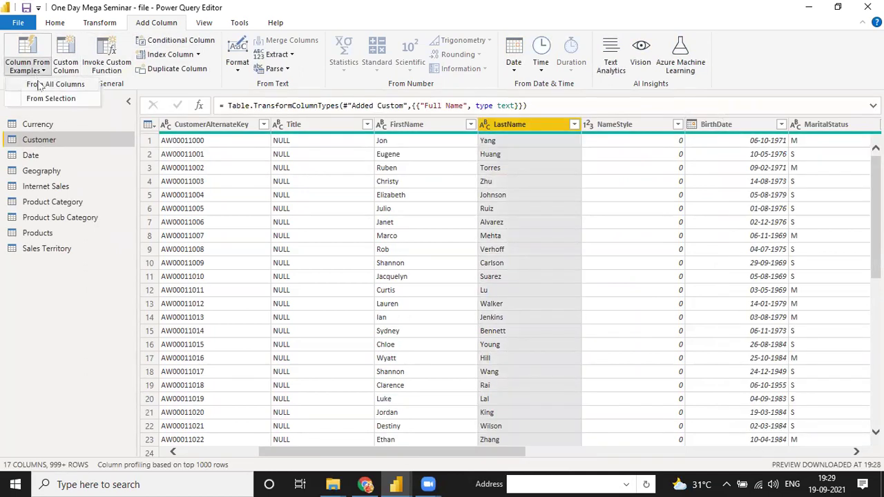
click(41, 85)
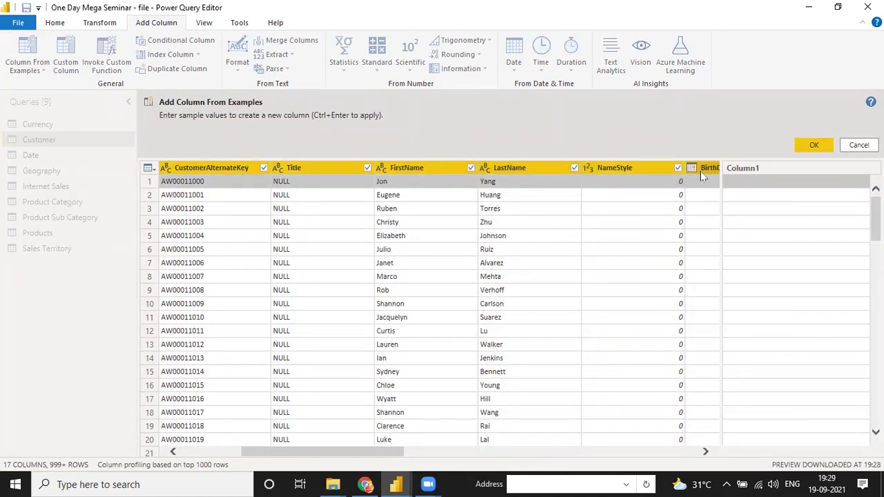
click(757, 183)
text(Jon Yang)
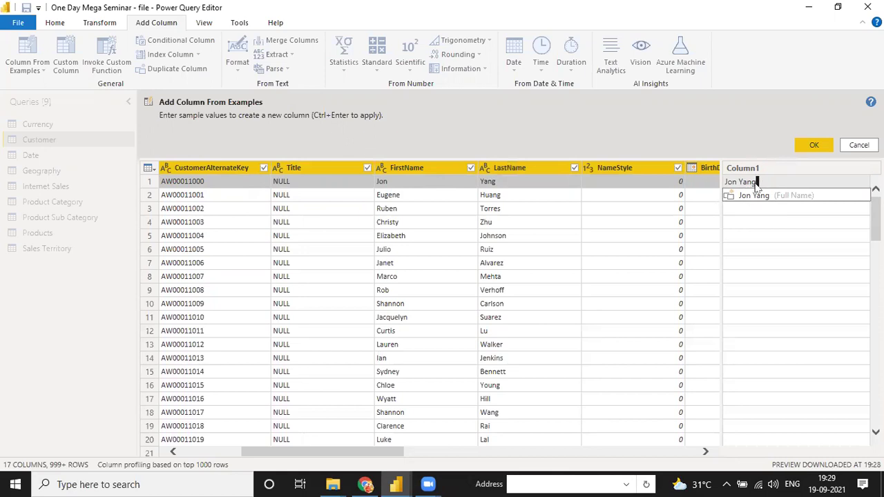
click(812, 147)
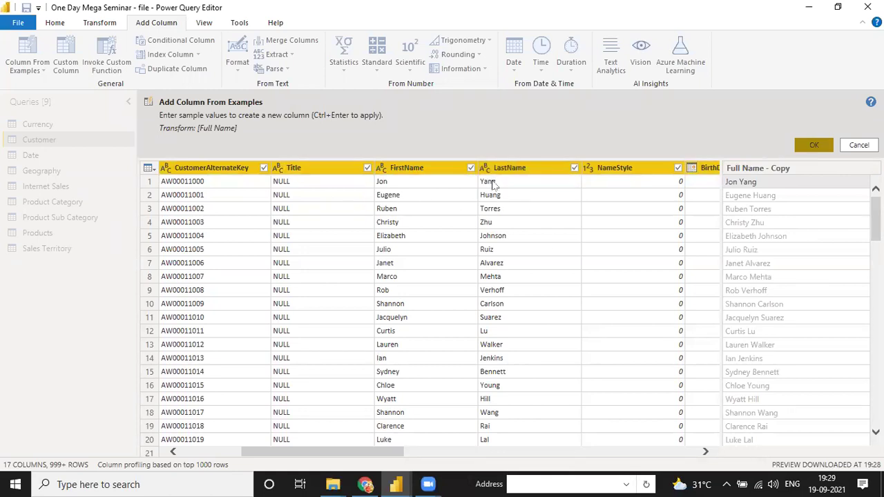
scroll(801, 248, down, 15)
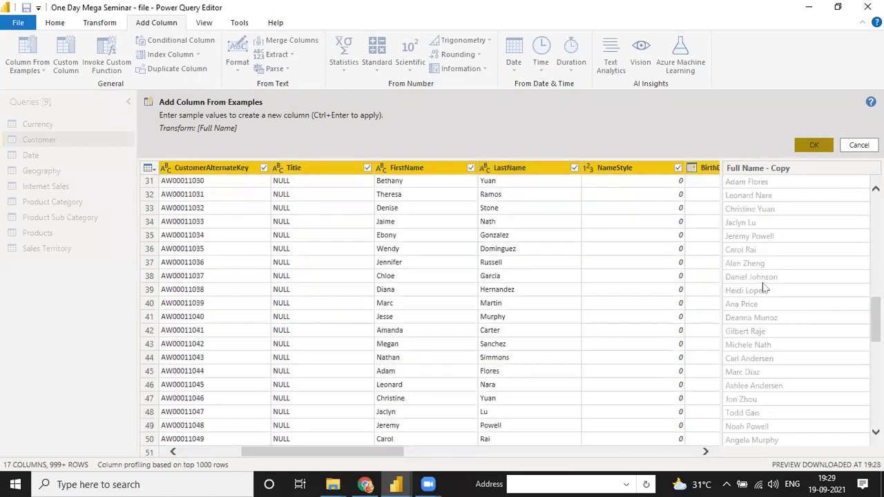
scroll(780, 294, down, 10)
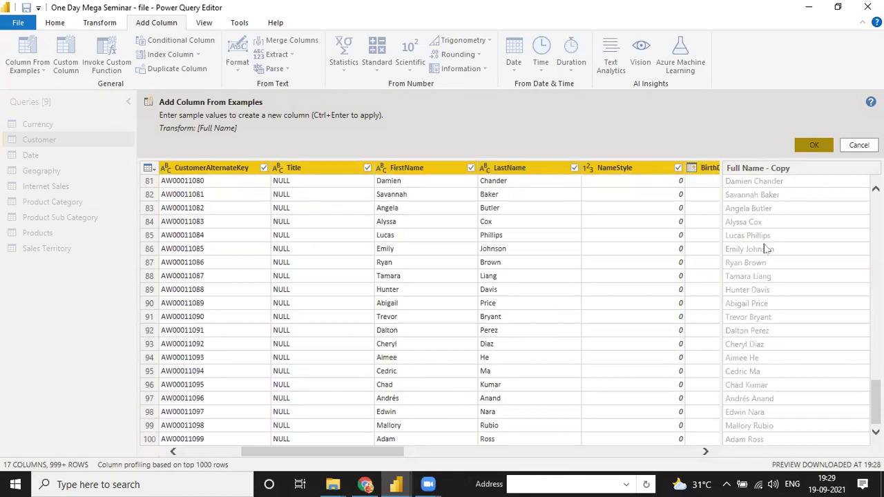
scroll(763, 280, up, 20)
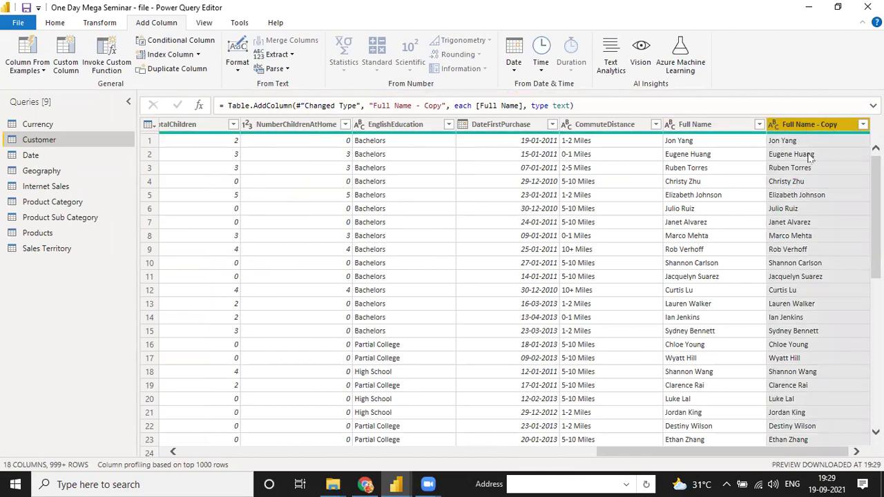
Review the rows of the Full Name - Copy column and remove that column from the Customer query.
scroll(834, 286, down, 20)
scroll(827, 290, down, 20)
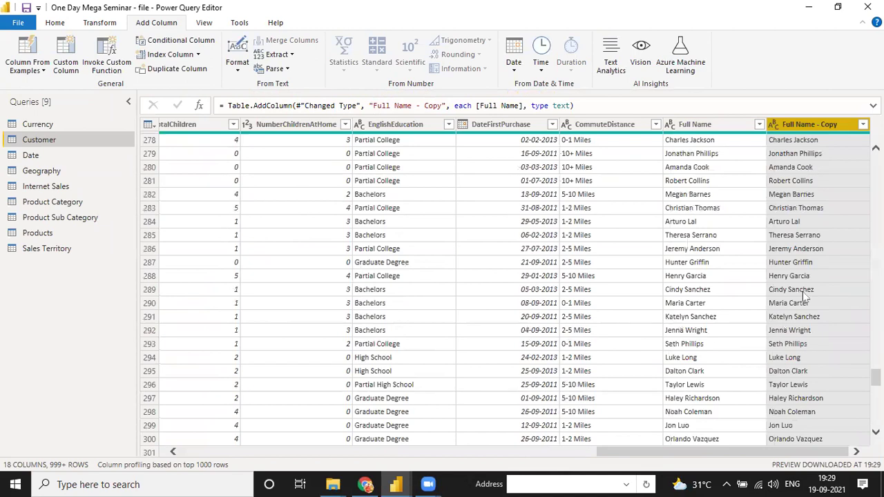
scroll(803, 295, up, 20)
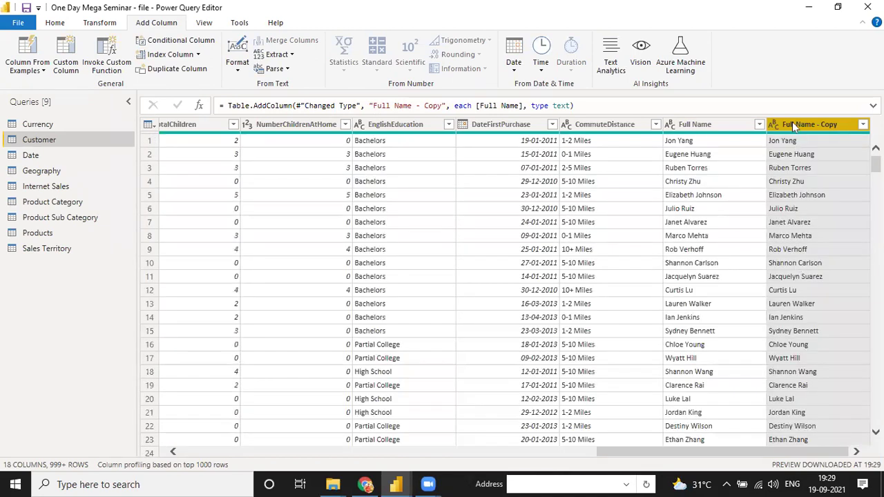
right_click(793, 125)
click(773, 146)
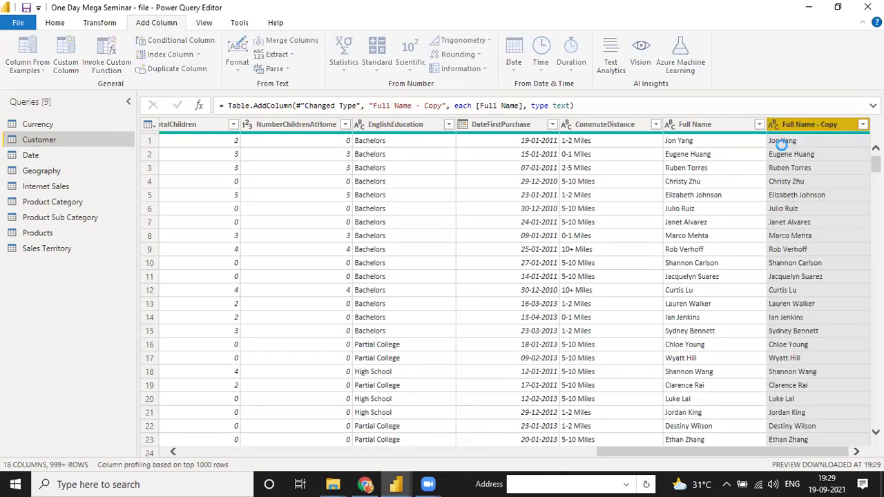
click(796, 128)
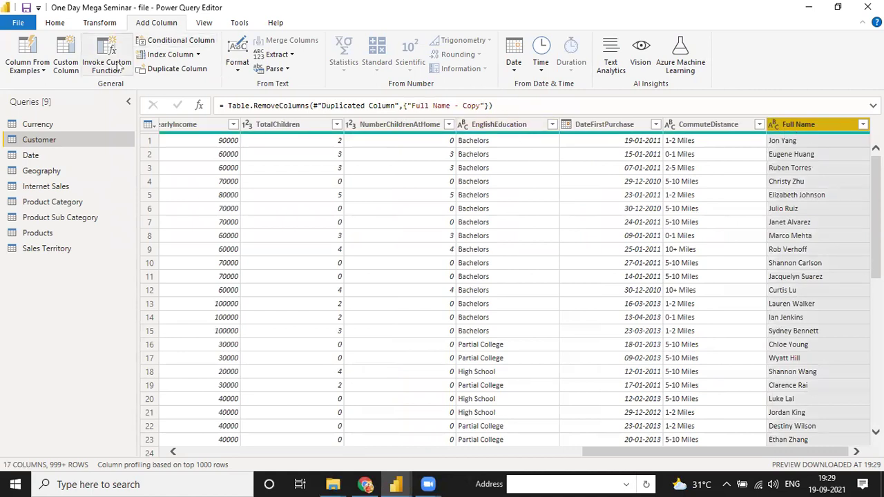
Examine the columns of the Date, Geography and Internet Sales queries.
click(61, 155)
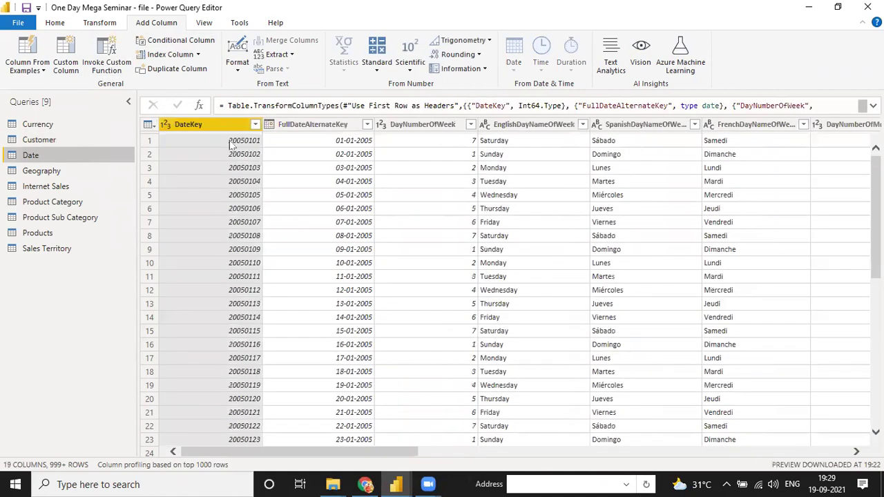
ctrl+click(307, 126)
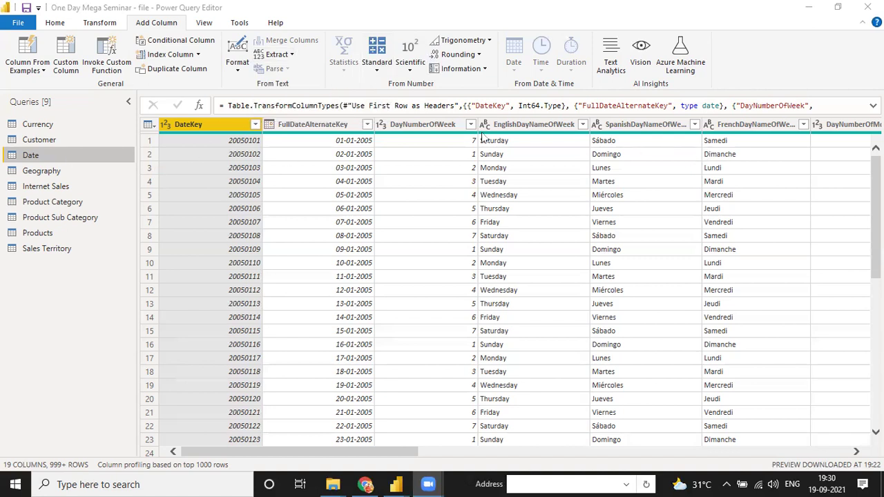
drag(419, 455, 841, 454)
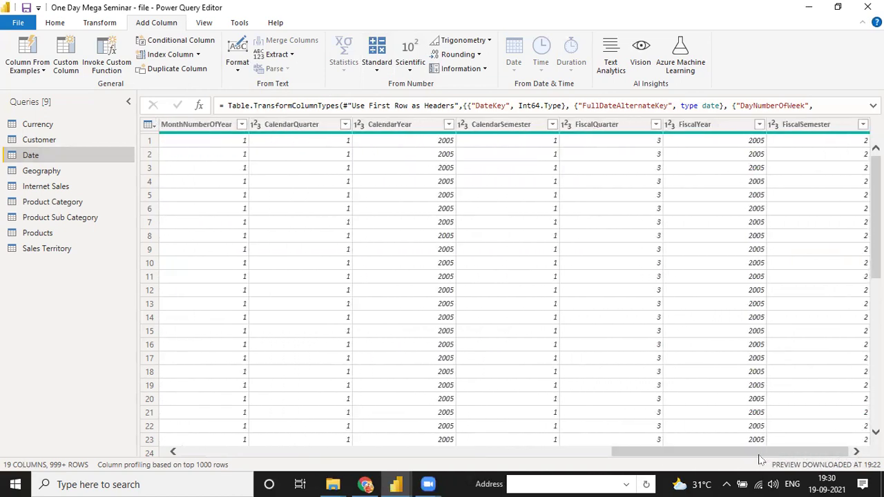
drag(759, 455, 302, 433)
click(49, 173)
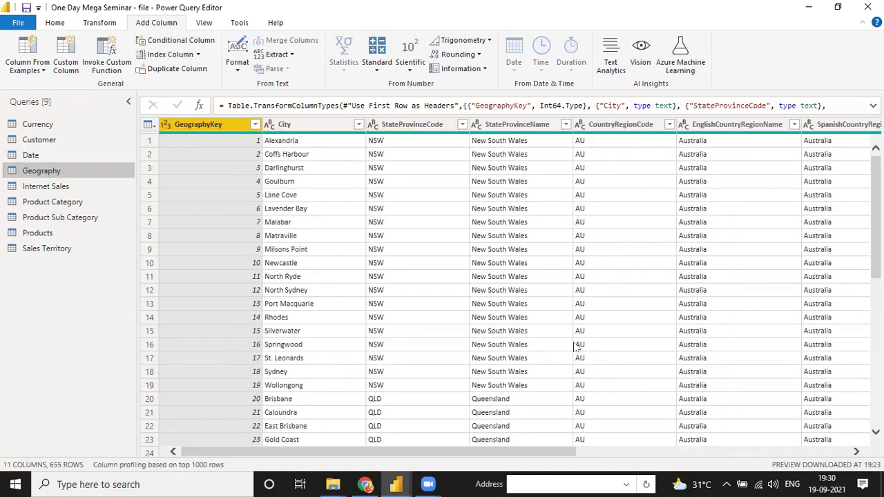
click(45, 186)
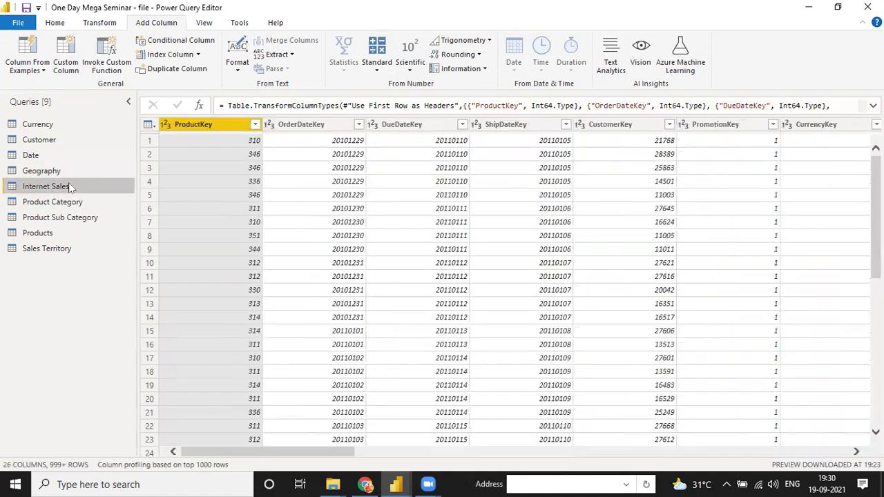
Close the query editor with all pending changes applied, and expand the Currency table in the report's field list.
click(55, 23)
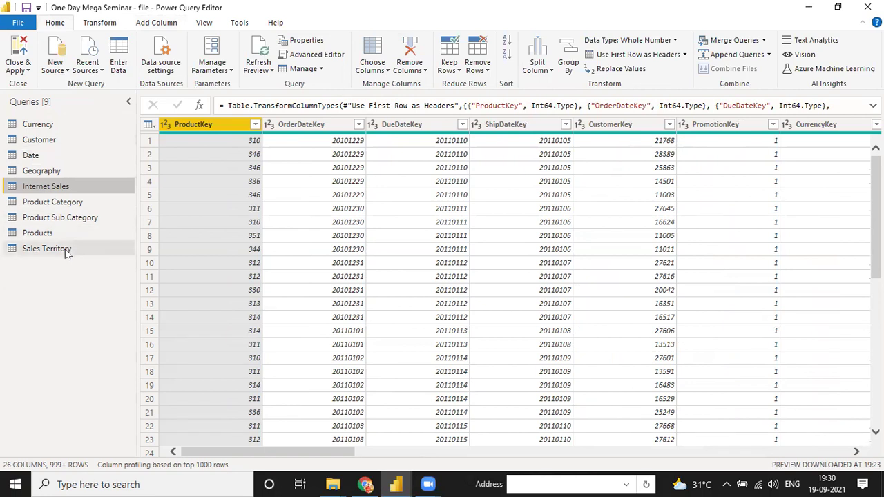
click(24, 72)
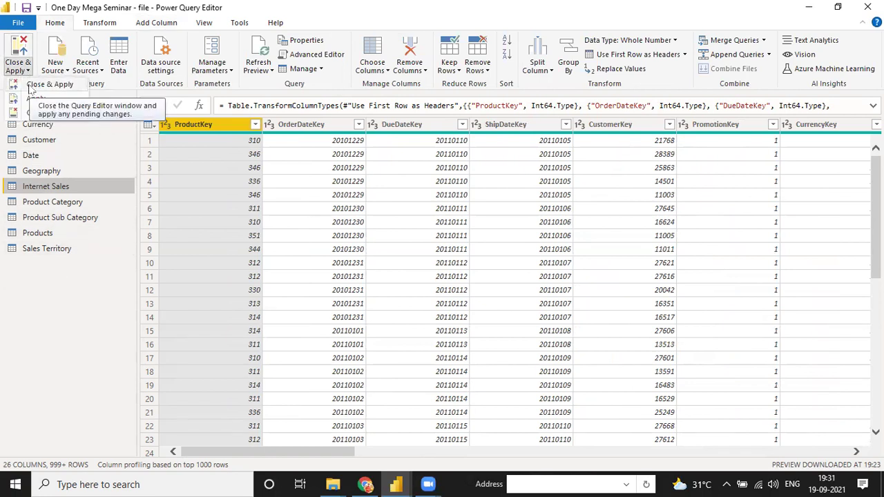
click(30, 85)
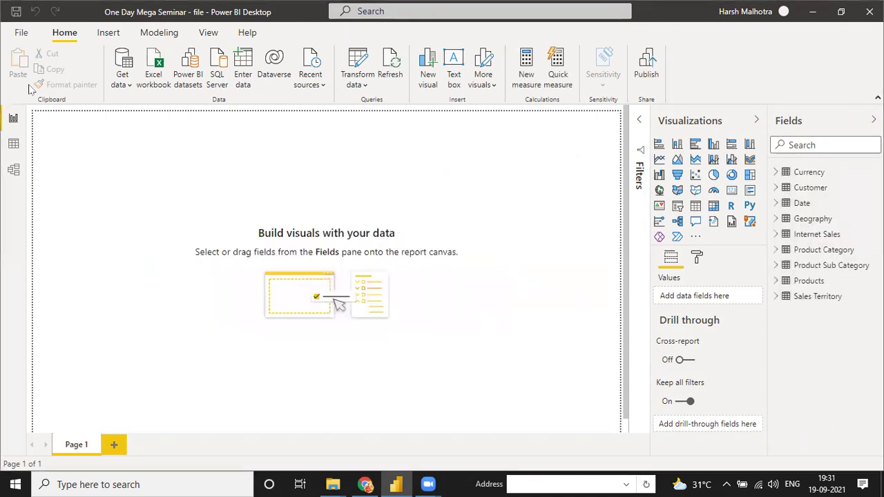
click(776, 172)
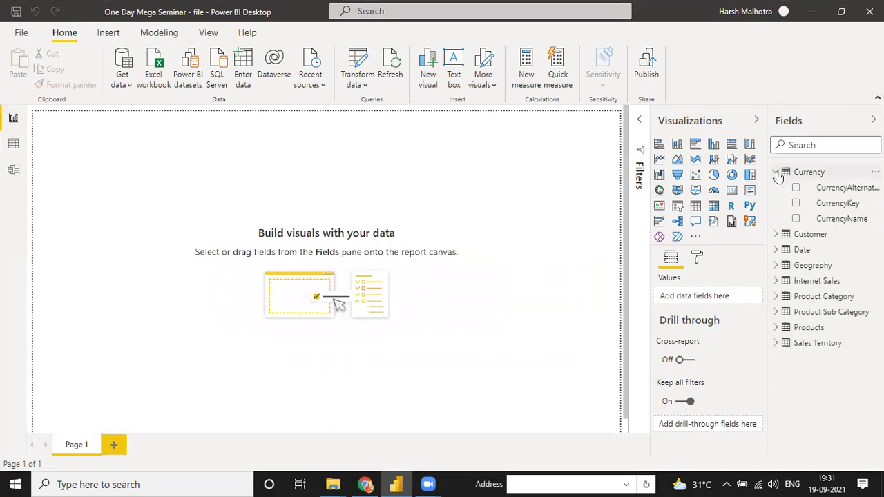
Check the fields of the Currency and Customer tables in the field list, leaving both tables collapsed.
click(775, 172)
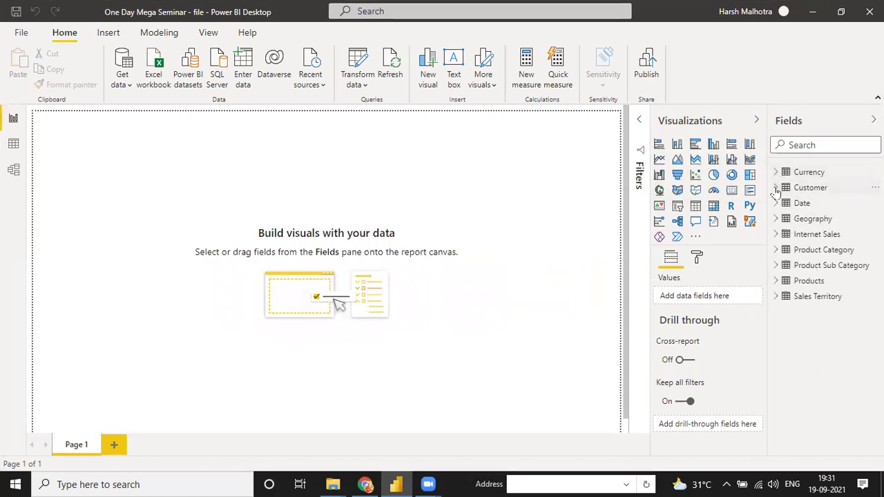
click(776, 188)
click(776, 173)
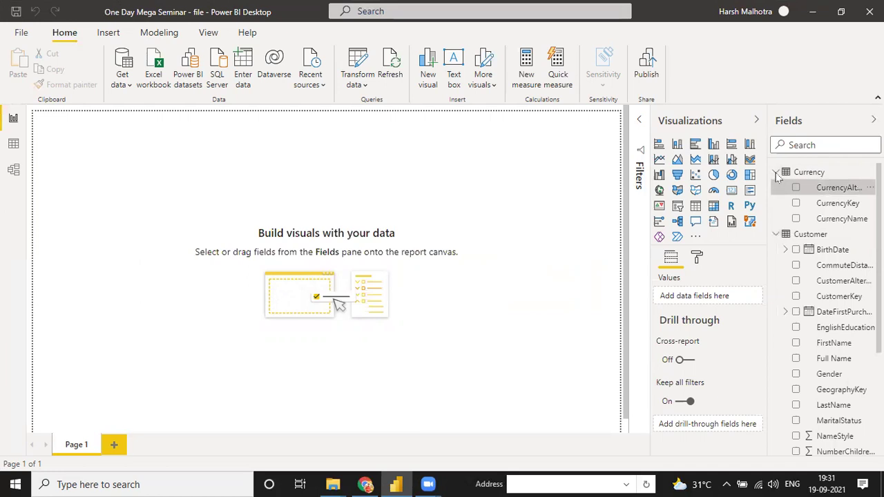
click(776, 173)
click(776, 188)
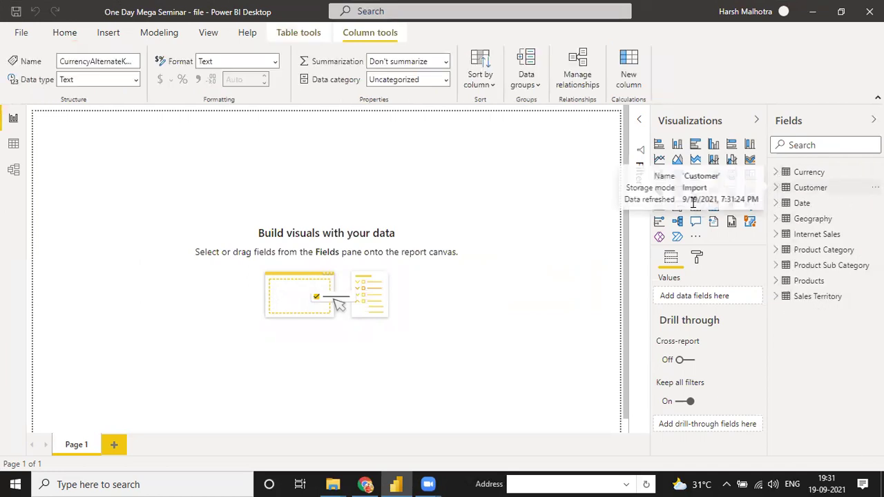
Examine the loaded data in Data view, going through Currency, Customer, Date, Internet Sales, the product tables and Sales Territory.
click(14, 144)
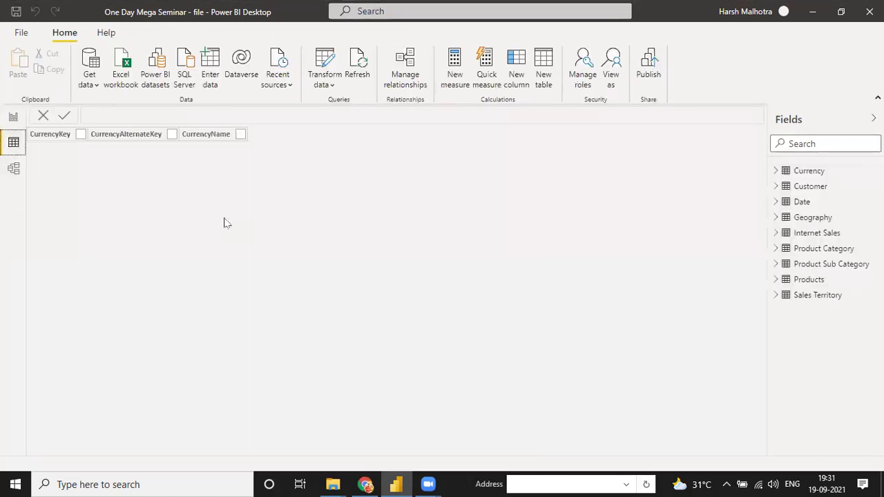
click(832, 173)
click(822, 187)
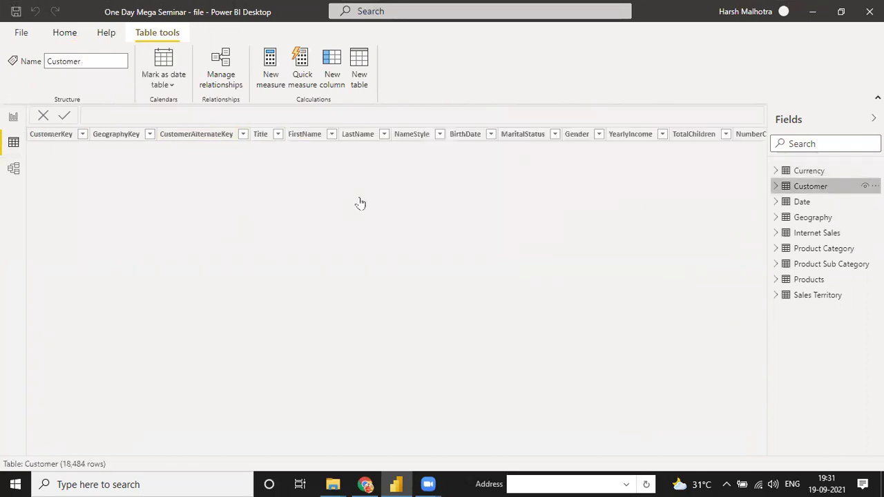
click(804, 202)
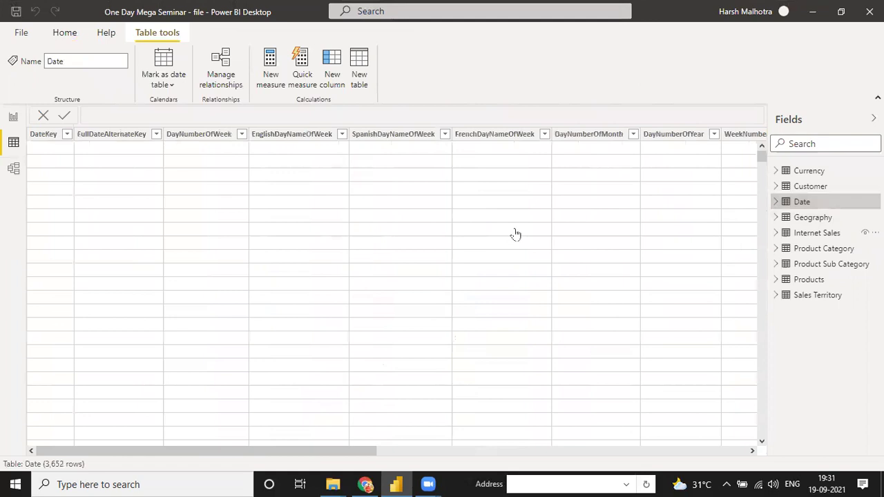
click(817, 232)
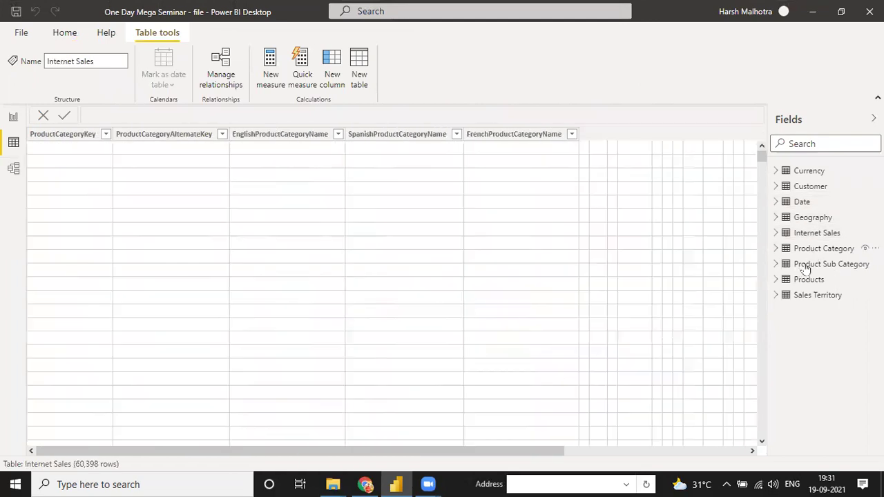
click(805, 248)
click(803, 264)
click(807, 282)
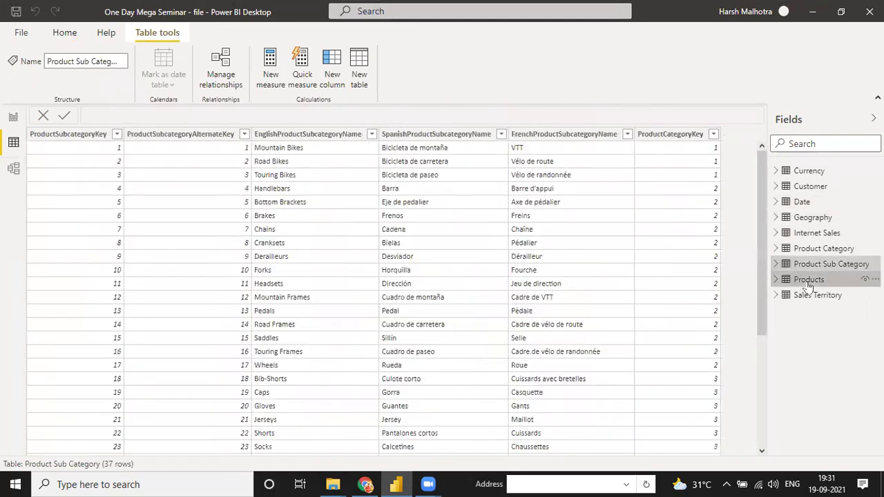
click(820, 297)
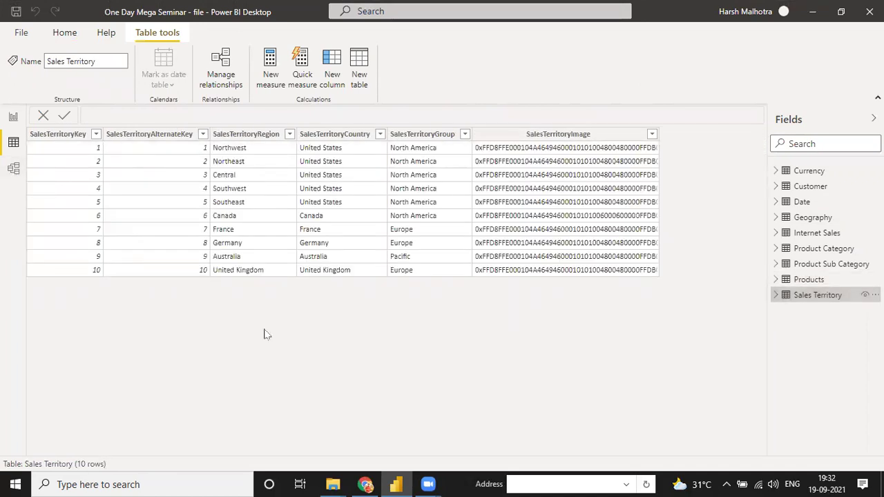
Examine the relationships in Model view with the whole diagram of all tables fitted on the canvas.
click(13, 170)
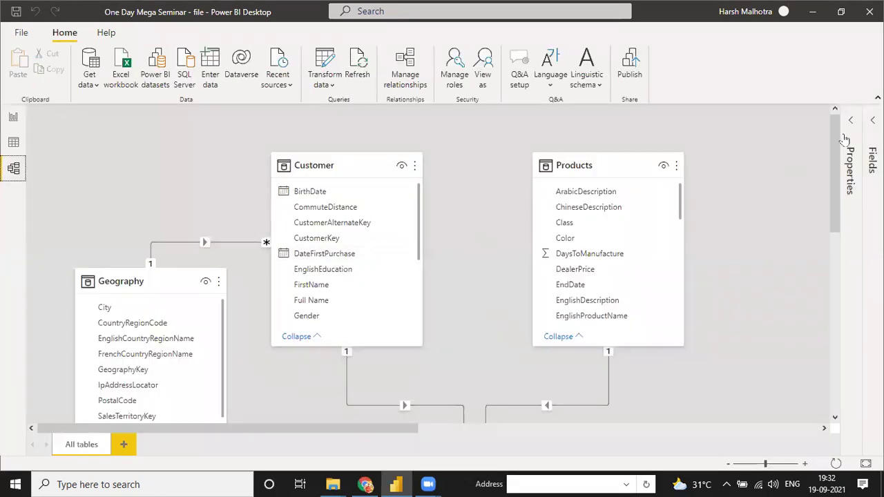
drag(835, 197, 833, 400)
scroll(377, 244, up, 7)
drag(766, 464, 753, 465)
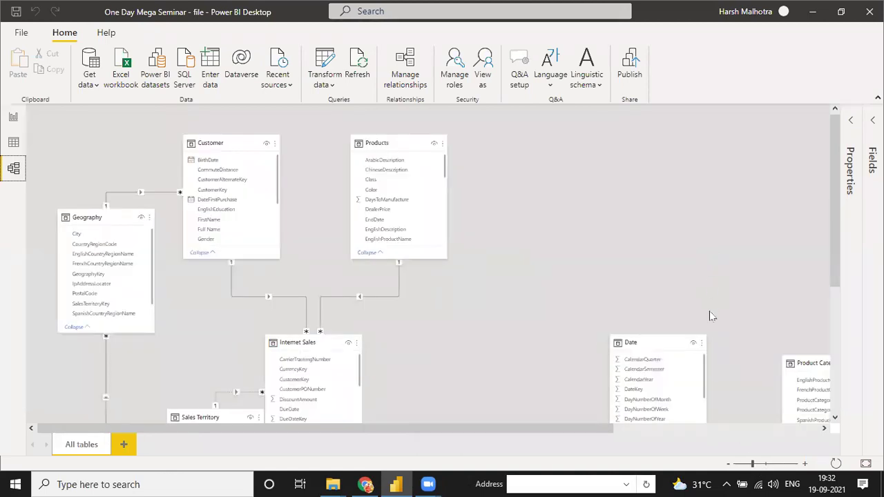
click(744, 465)
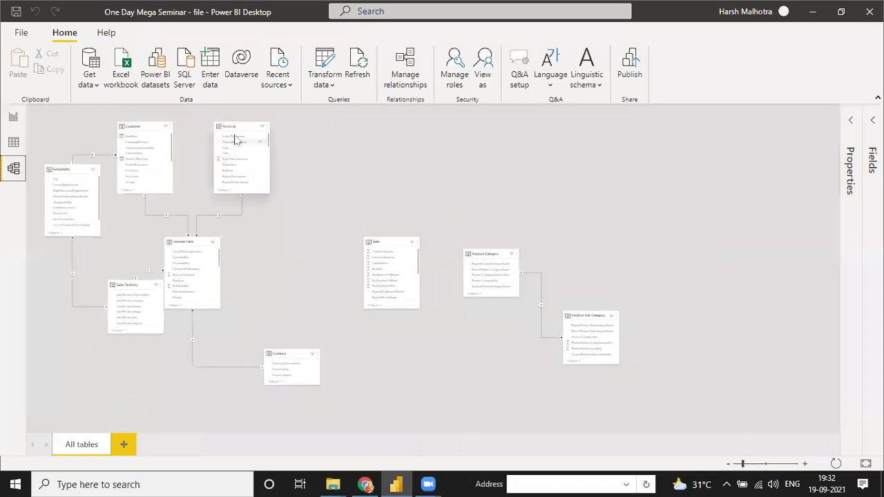